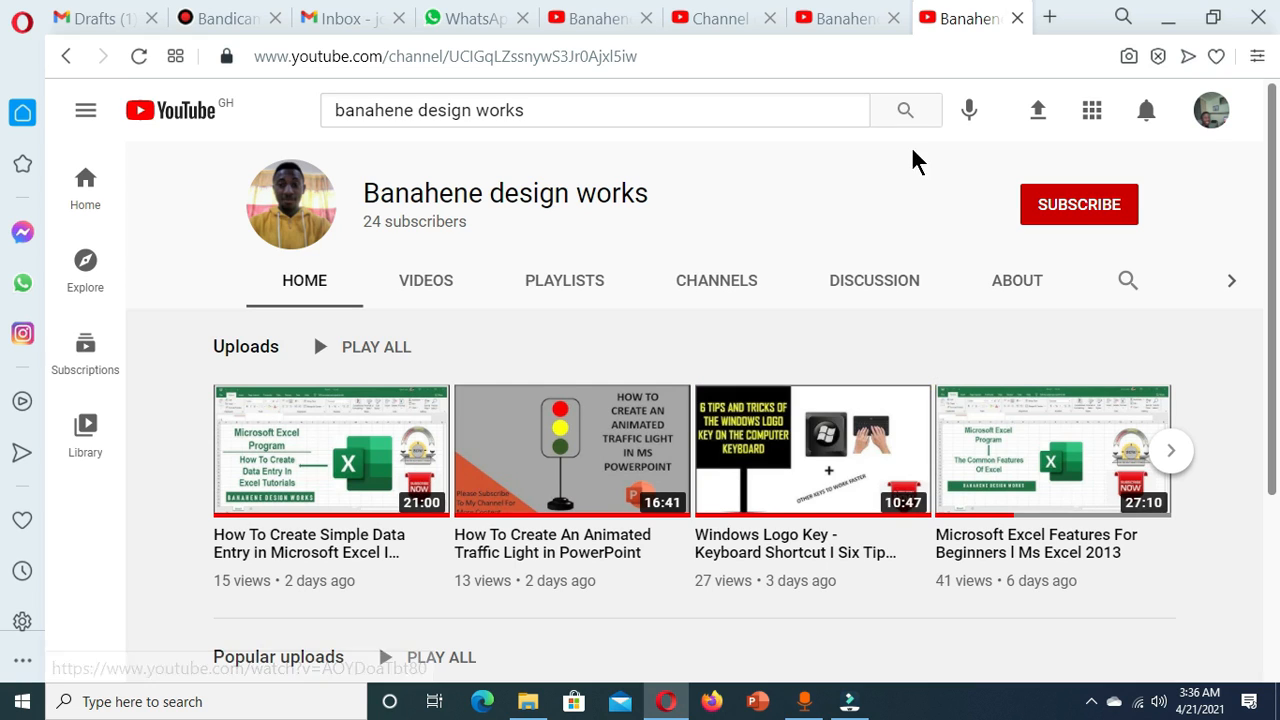
# Subscribe to the Banahene design works channel and choose a notification setting for it
pyautogui.click(1074, 206)
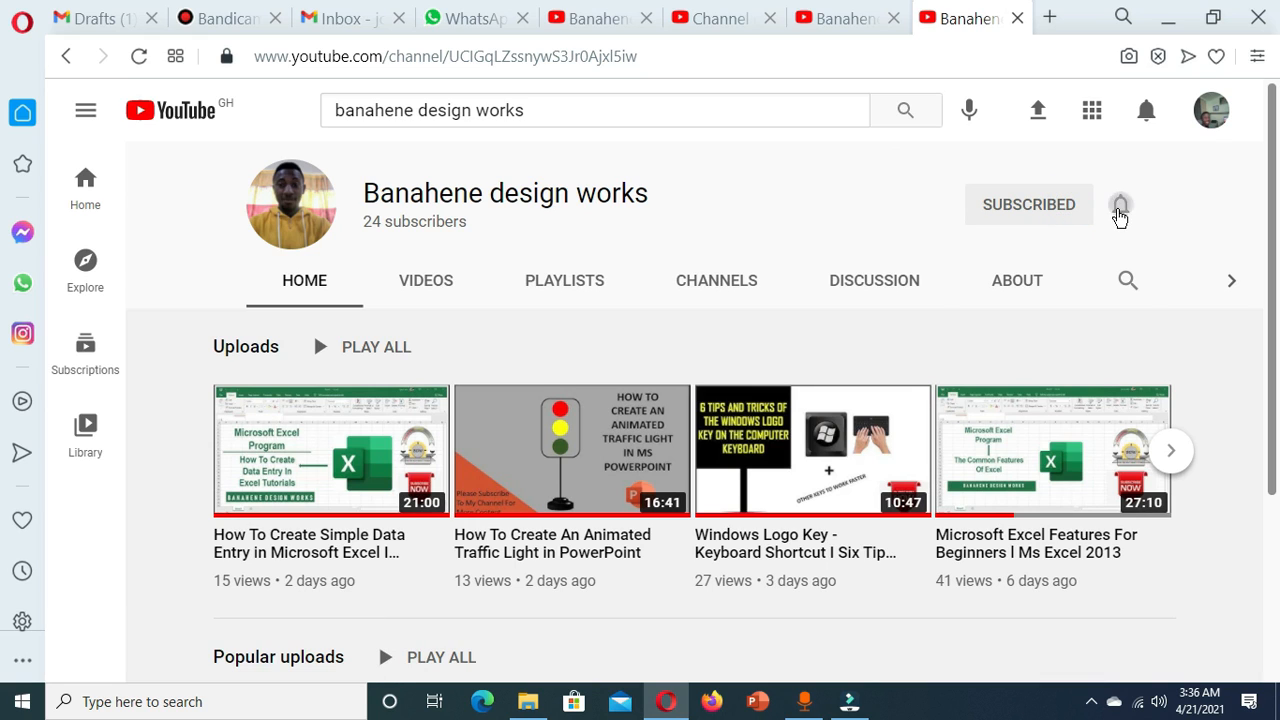
pyautogui.click(1120, 207)
pyautogui.click(1060, 258)
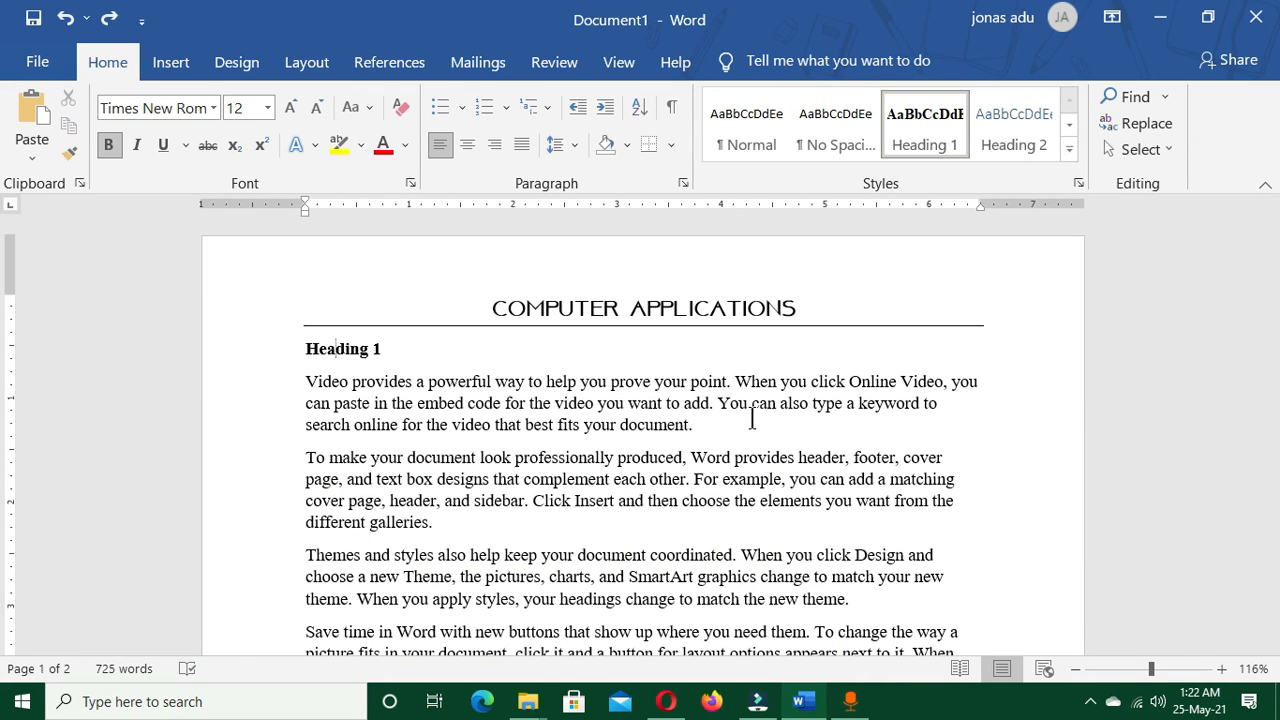
# Select the entire text of the Computer Applications document, look through the selection, and clear it
pyautogui.hotkey('ctrl', 'a')
pyautogui.scroll(-4, 470, 414)
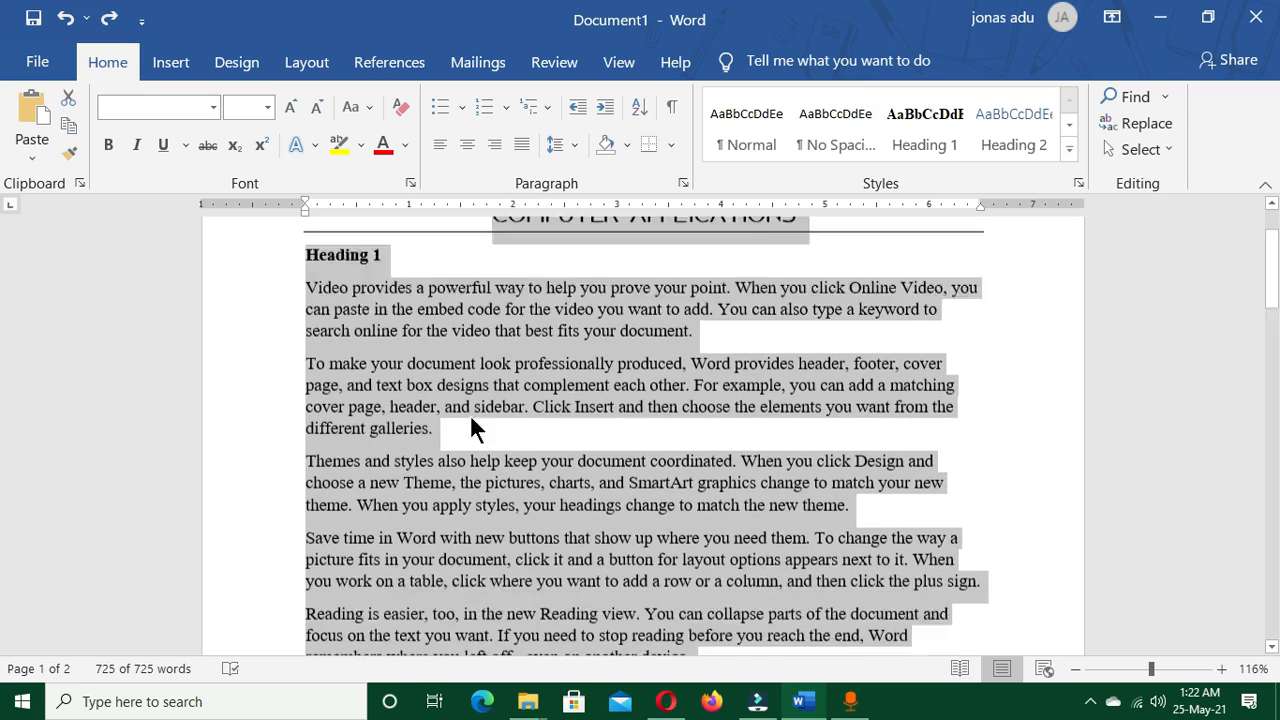
pyautogui.scroll(4, 520, 420)
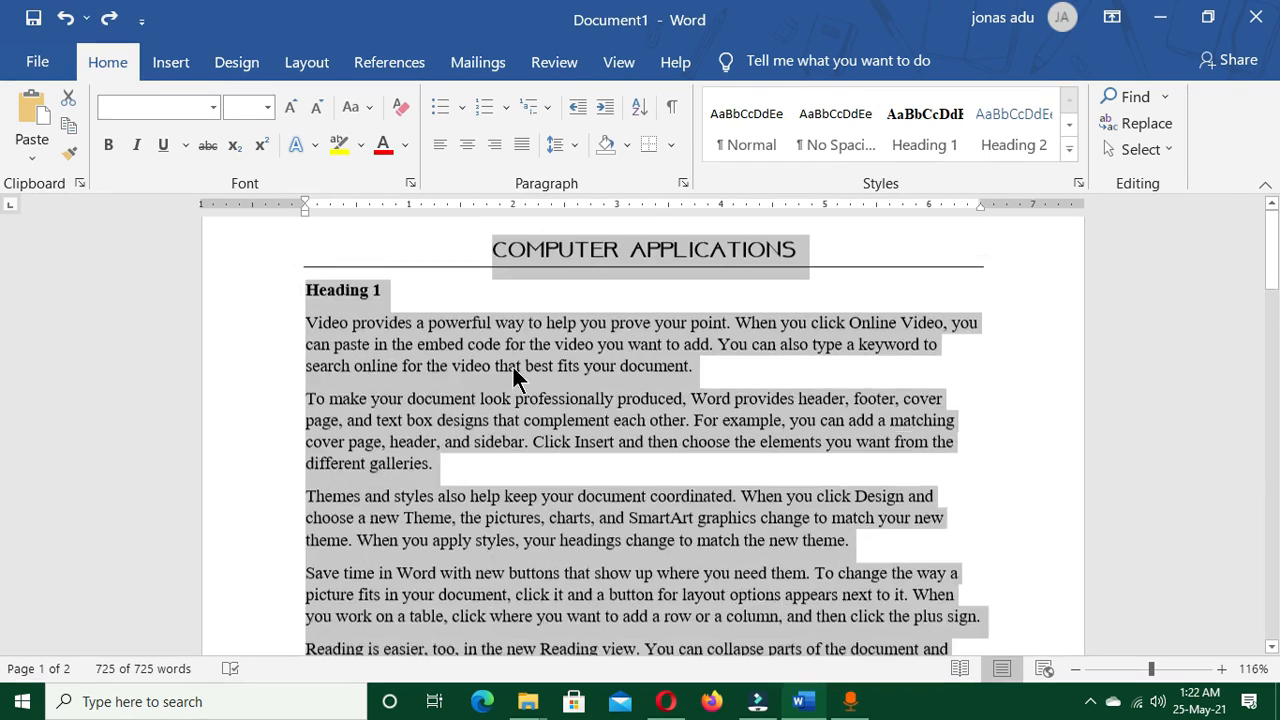
pyautogui.click(547, 396)
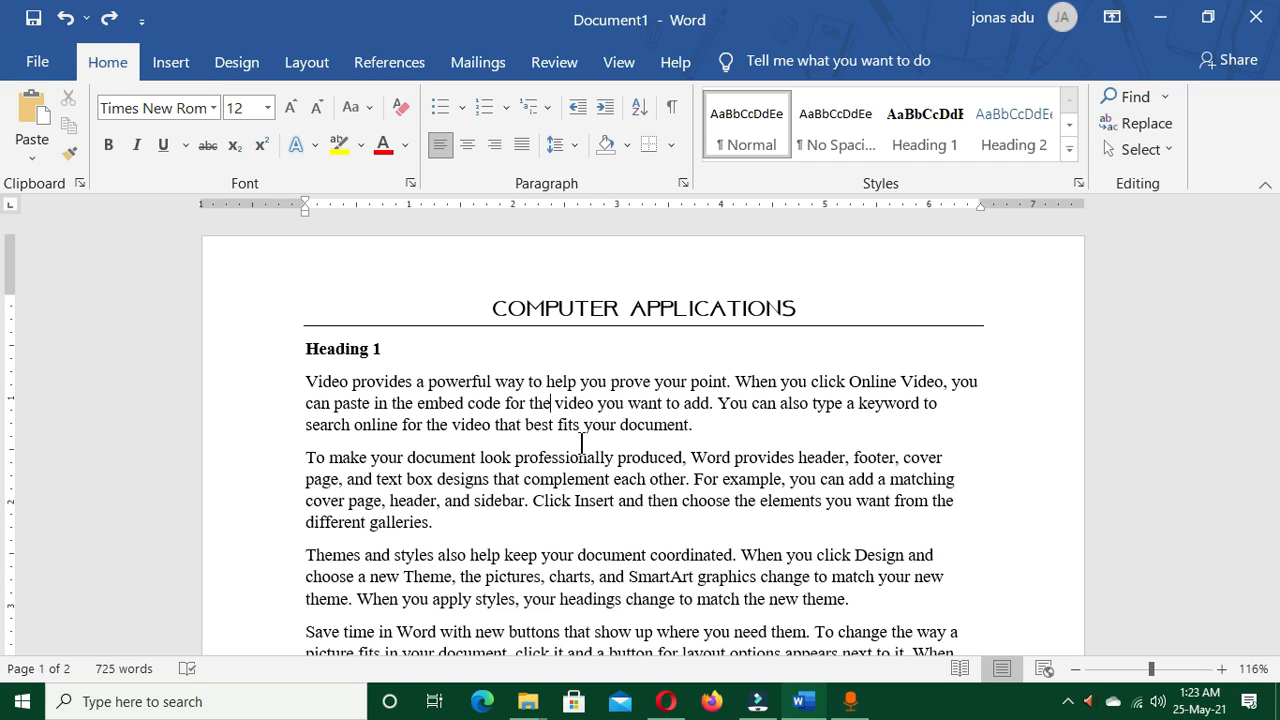
# Bold the words "fits your document." at the end of the first paragraph, and undo the bold formatting
pyautogui.doubleClick(562, 420)
pyautogui.moveTo(628, 425); pyautogui.dragTo(700, 425)
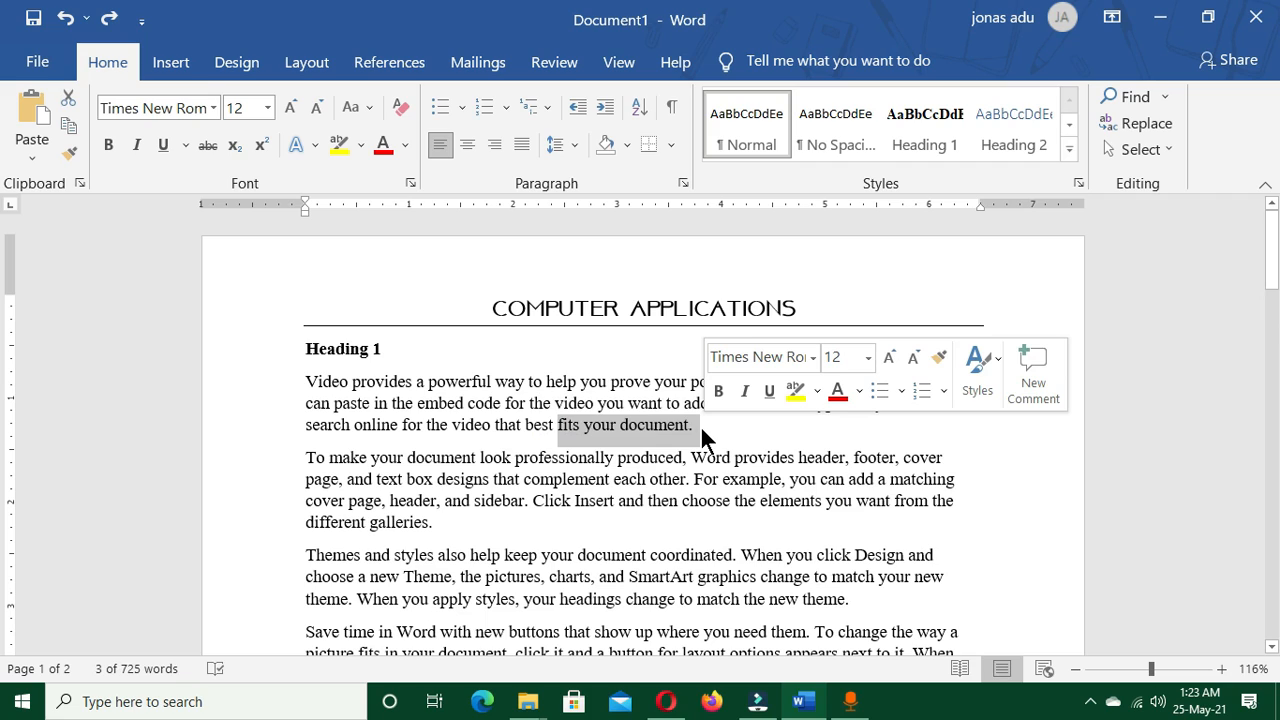
pyautogui.hotkey('ctrl', 'b')
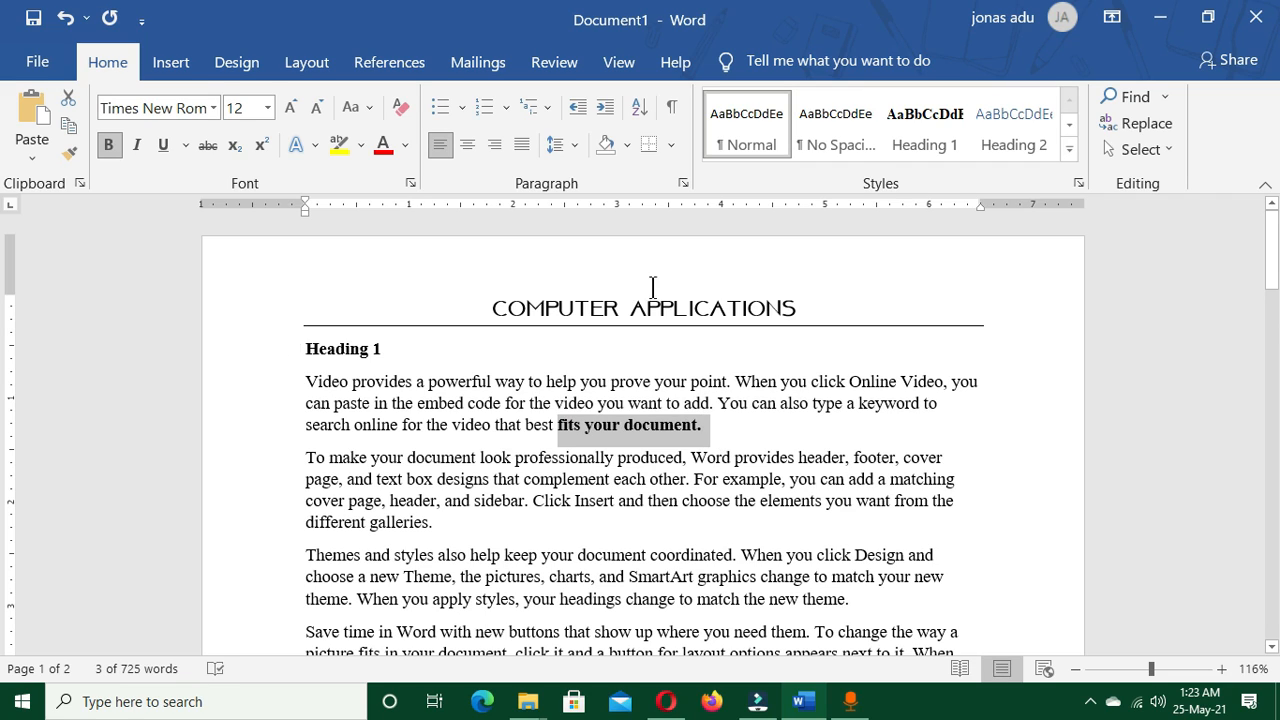
pyautogui.click(609, 489)
pyautogui.hotkey('ctrl', 'z')
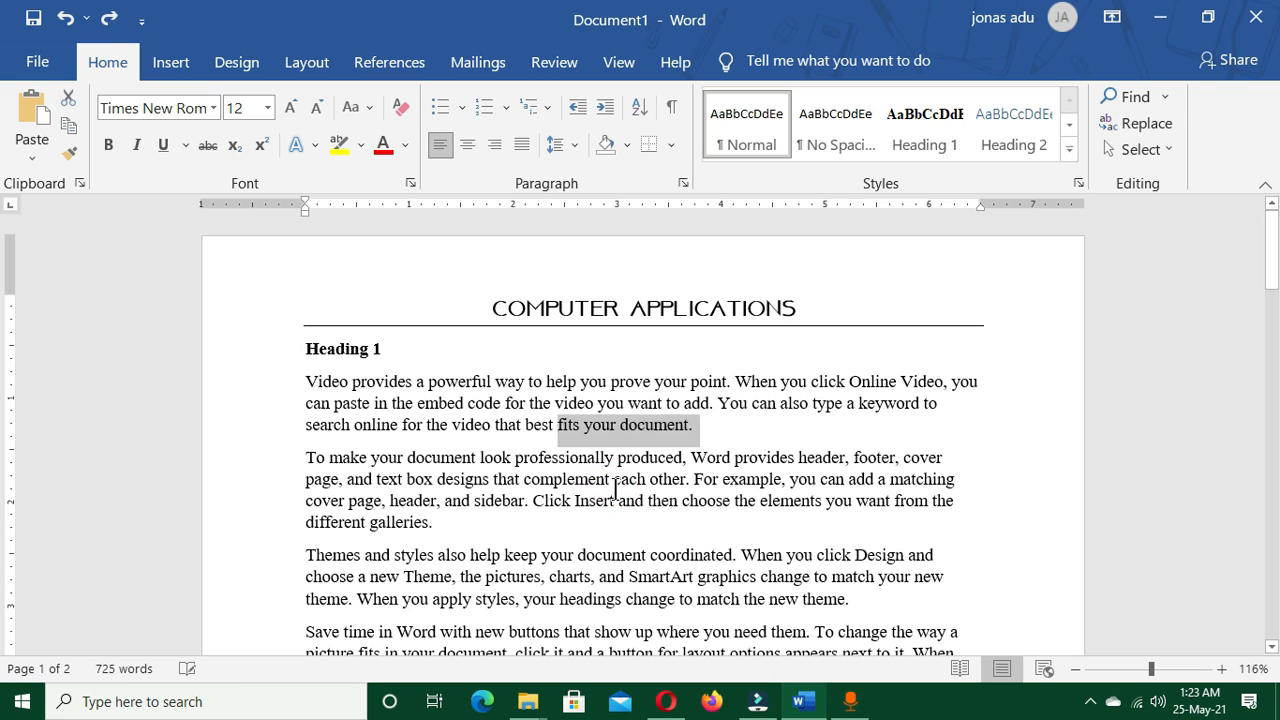
pyautogui.click(617, 480)
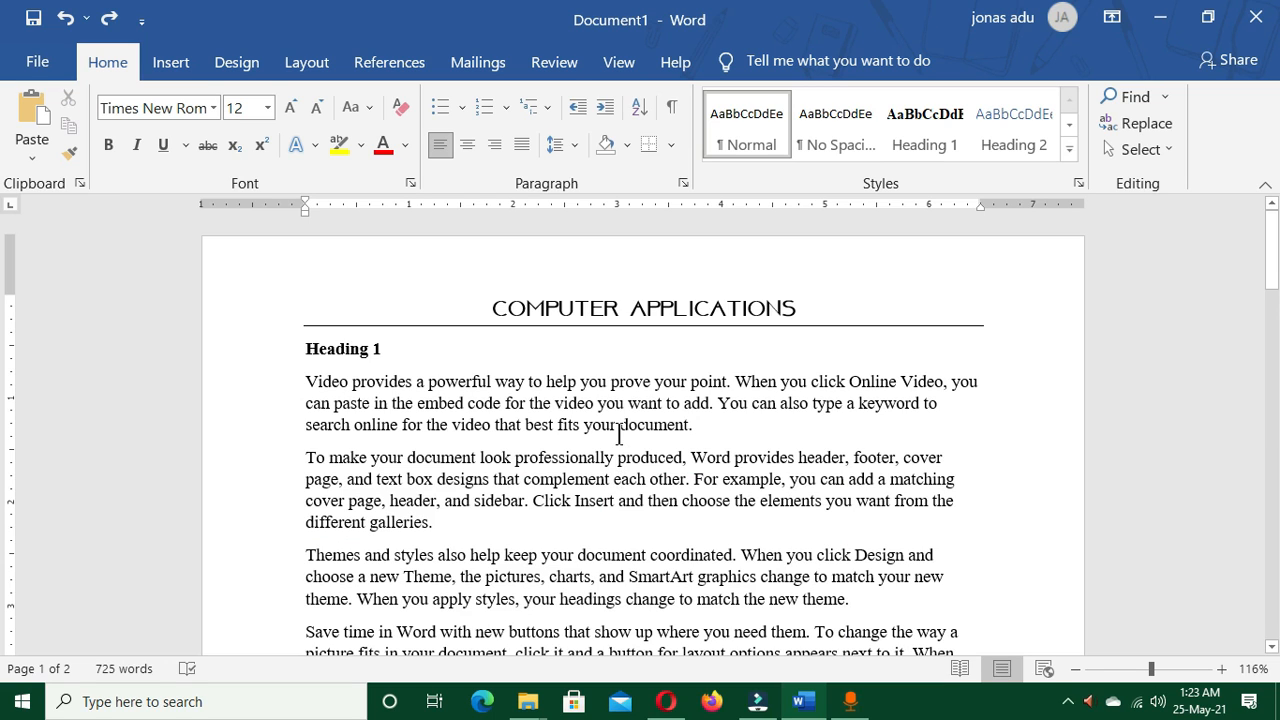
# Copy "To make your document look professionally" from the second paragraph and view the copied items in the Clipboard
pyautogui.scroll(-1, 620, 434)
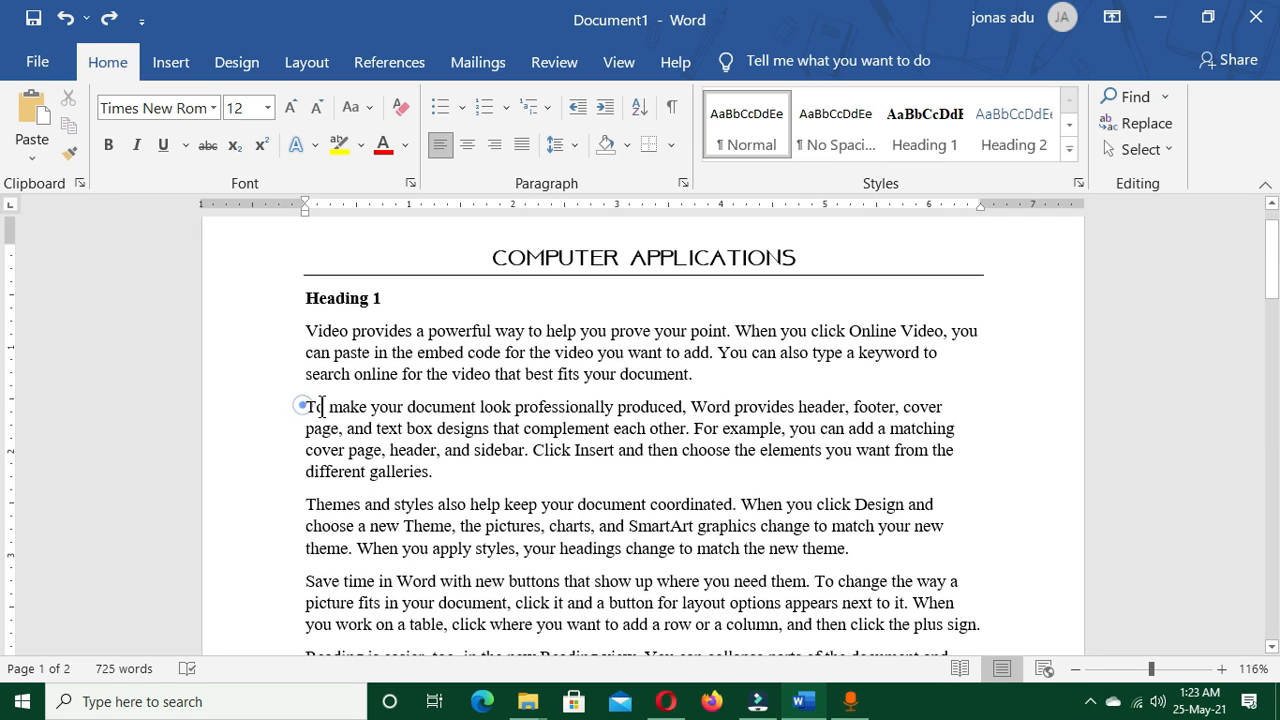
pyautogui.moveTo(306, 406); pyautogui.dragTo(618, 405)
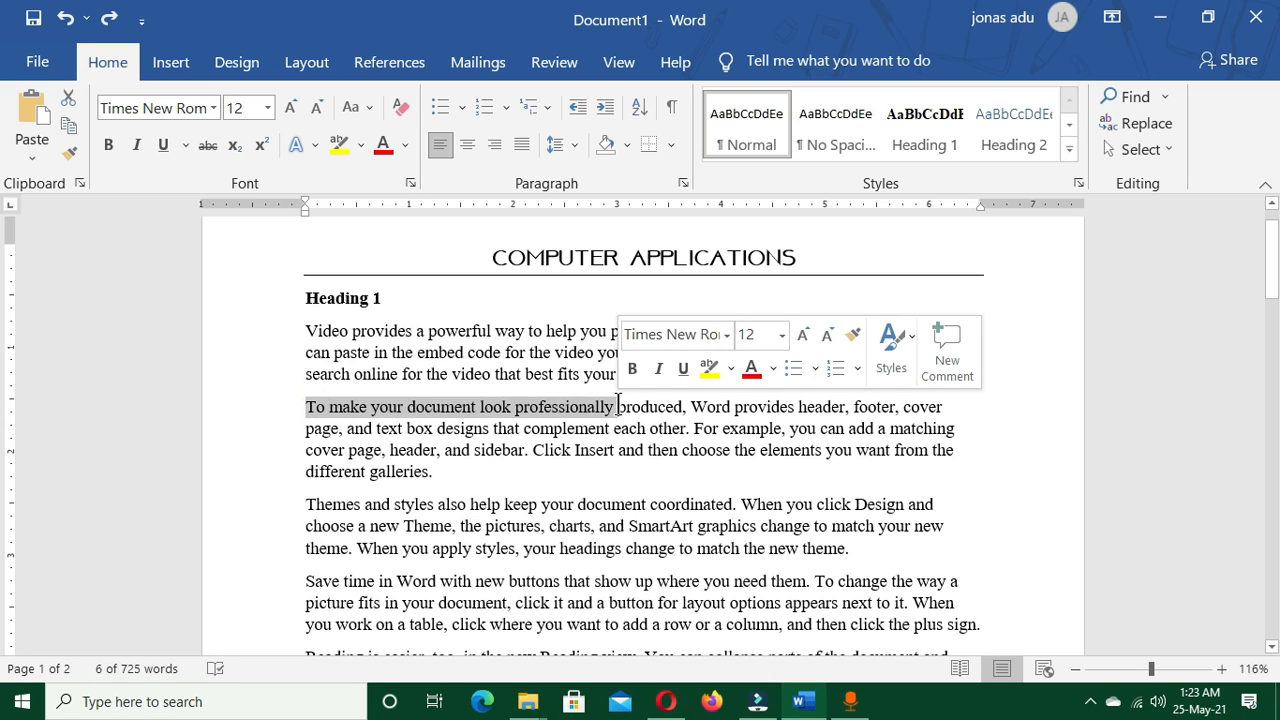
pyautogui.hotkey('ctrl', 'c')
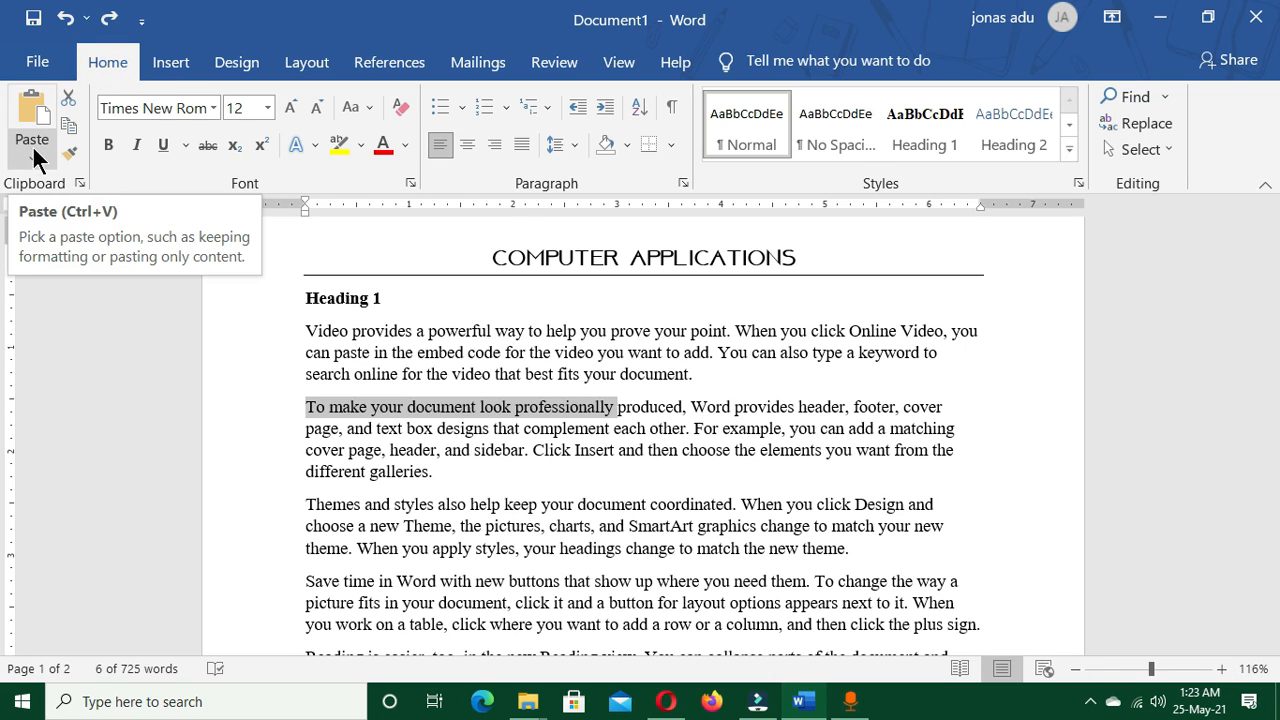
pyautogui.click(80, 180)
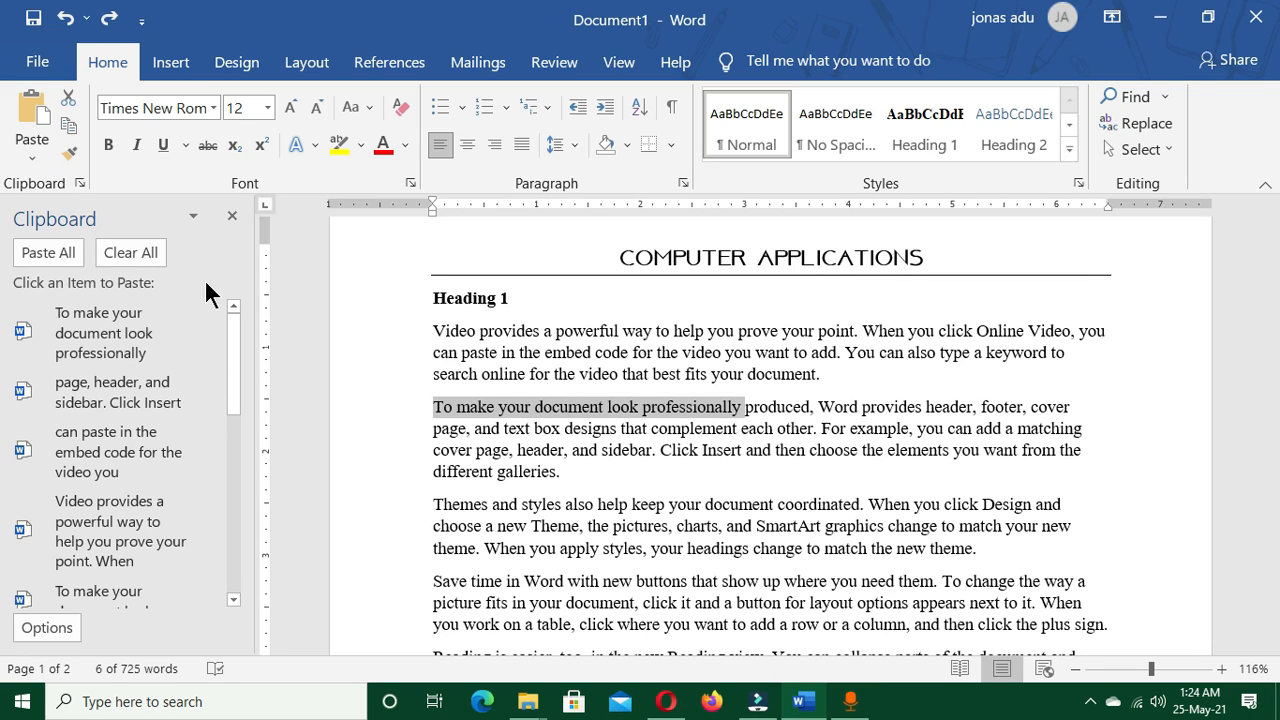
pyautogui.click(232, 217)
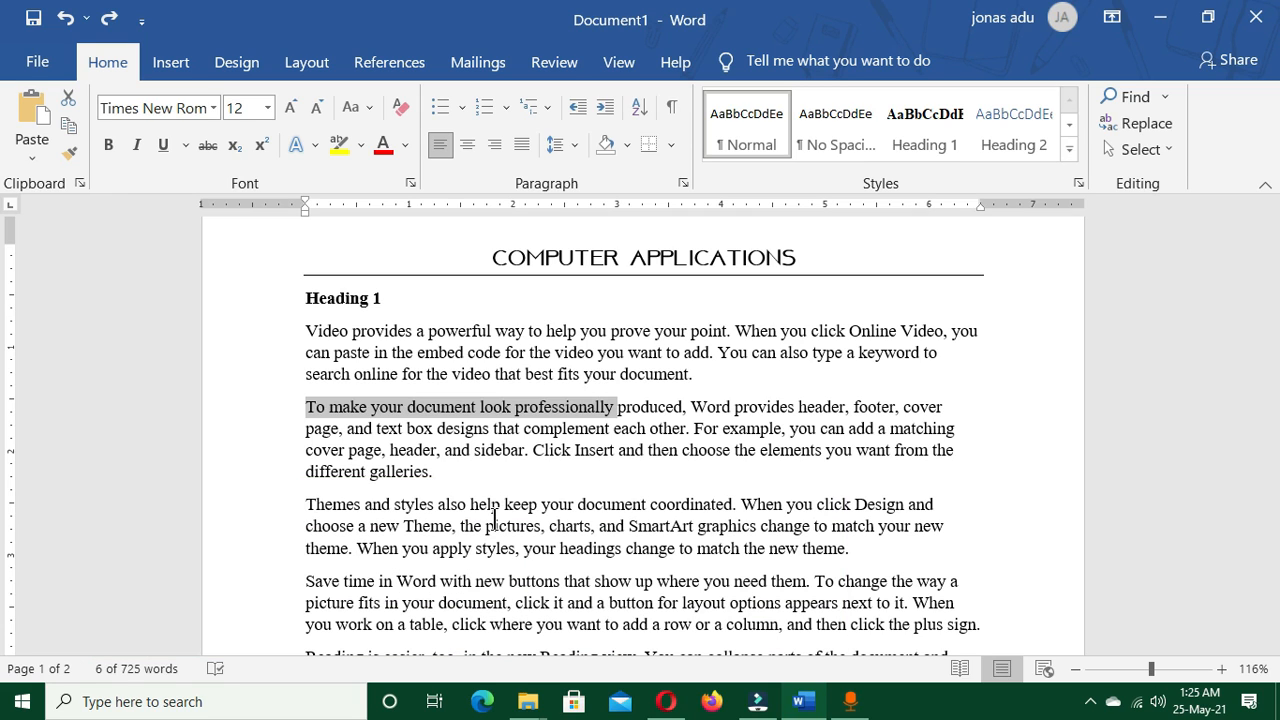
# Format the selected words "To make your document look professionally" in Tahoma, Bold, size 10, and undo the font change
pyautogui.hotkey('ctrl', 'd')
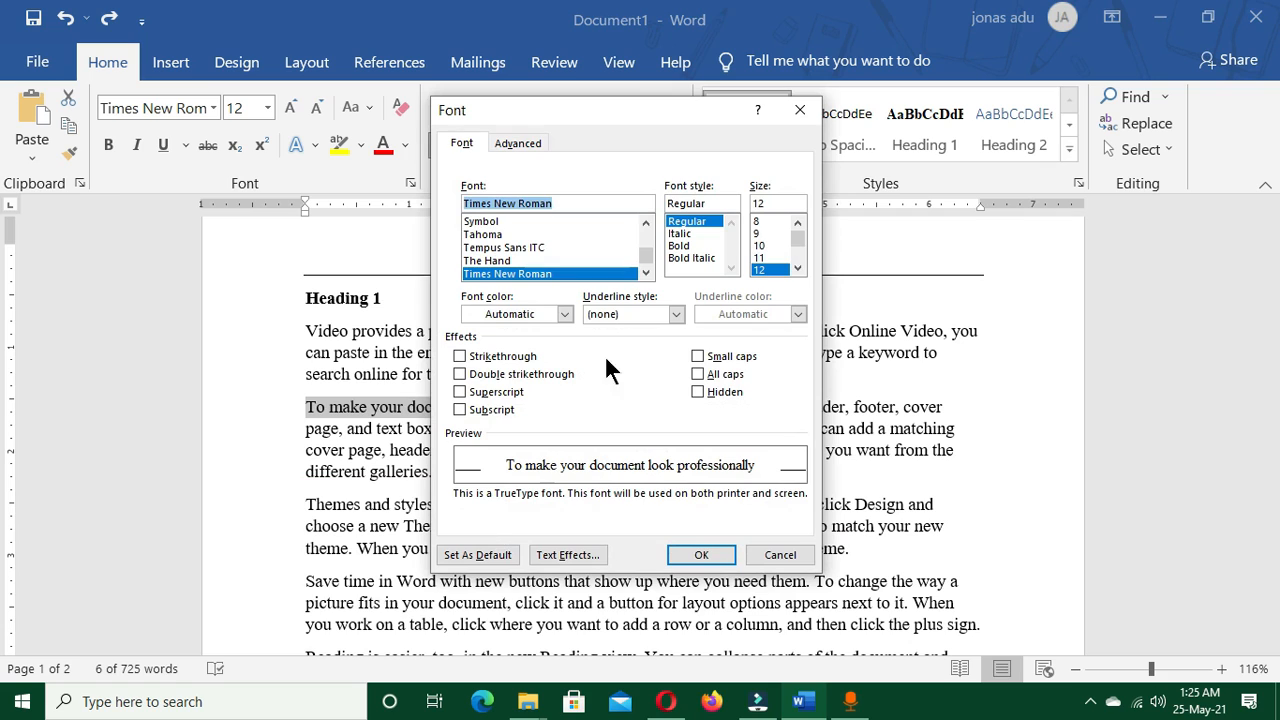
pyautogui.moveTo(594, 101); pyautogui.dragTo(547, 87)
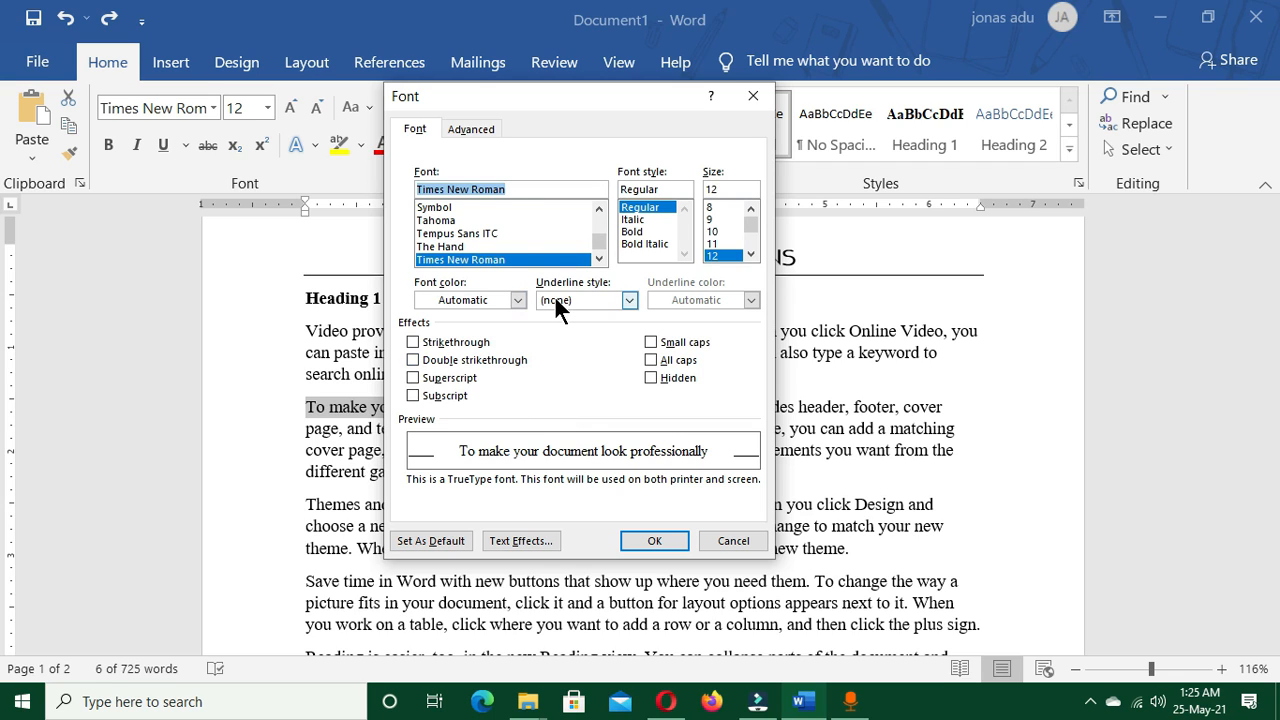
pyautogui.moveTo(540, 100); pyautogui.dragTo(530, 138)
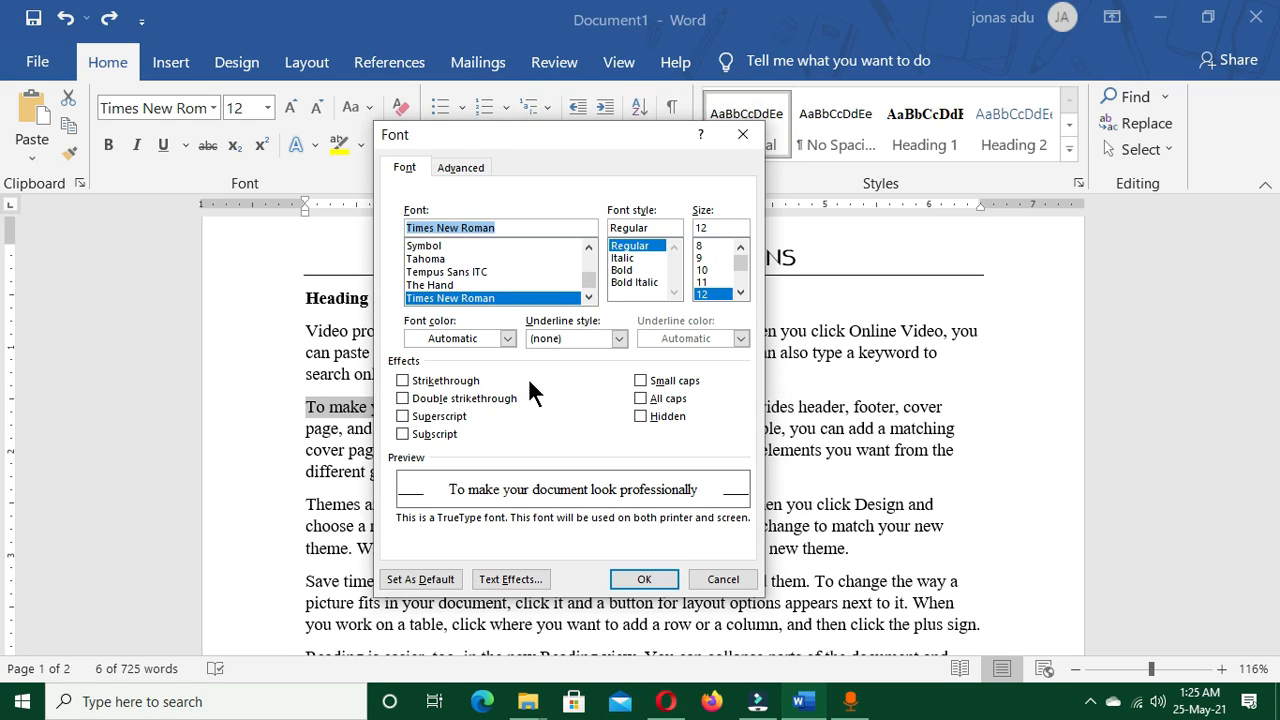
pyautogui.click(427, 259)
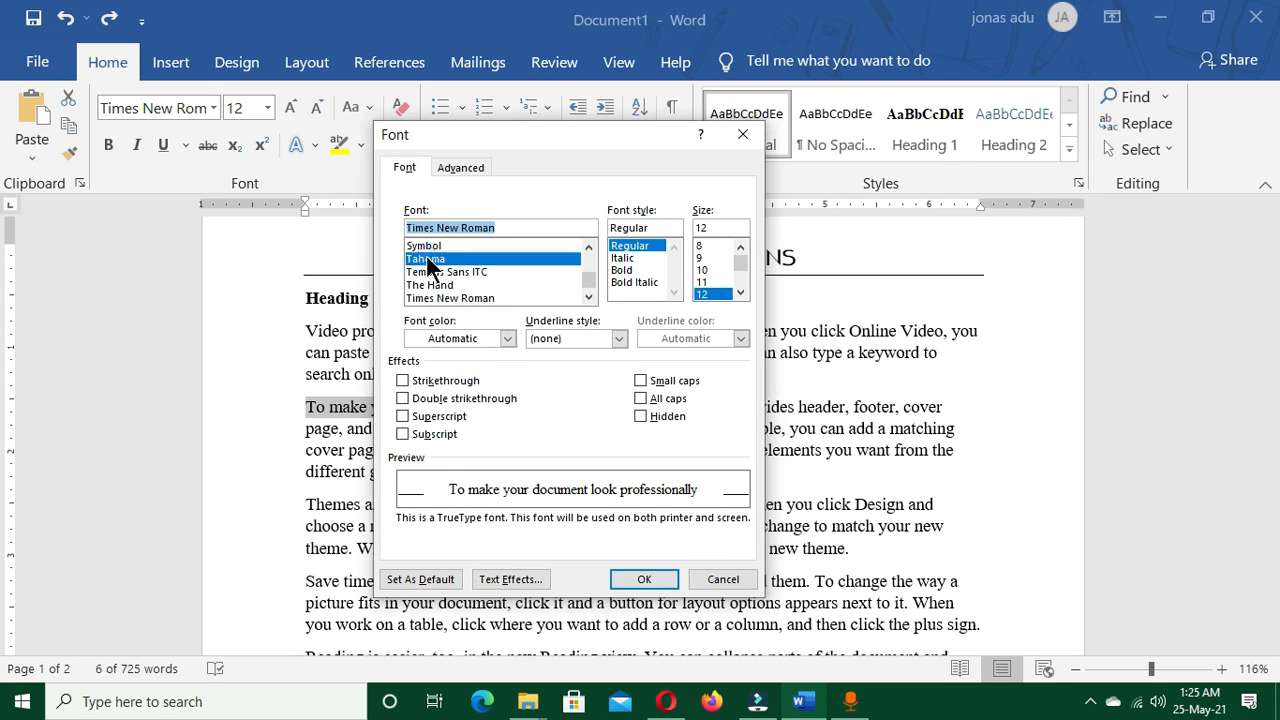
pyautogui.click(621, 269)
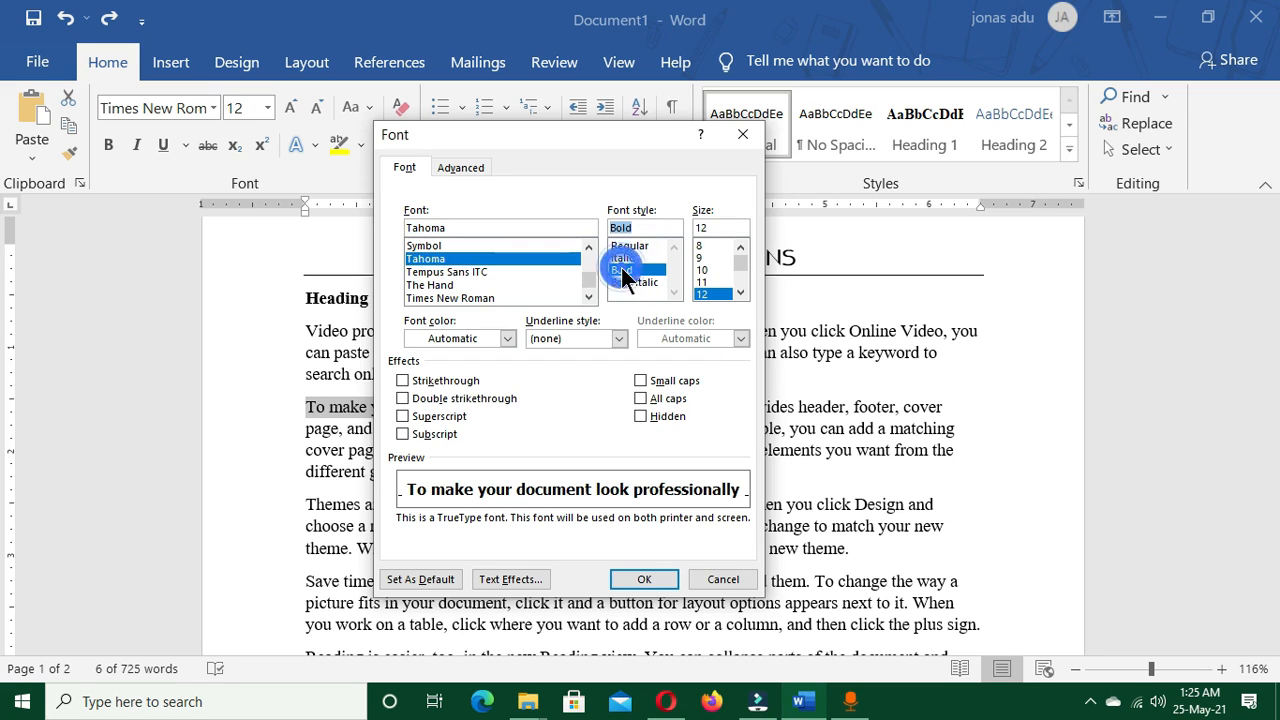
pyautogui.click(704, 270)
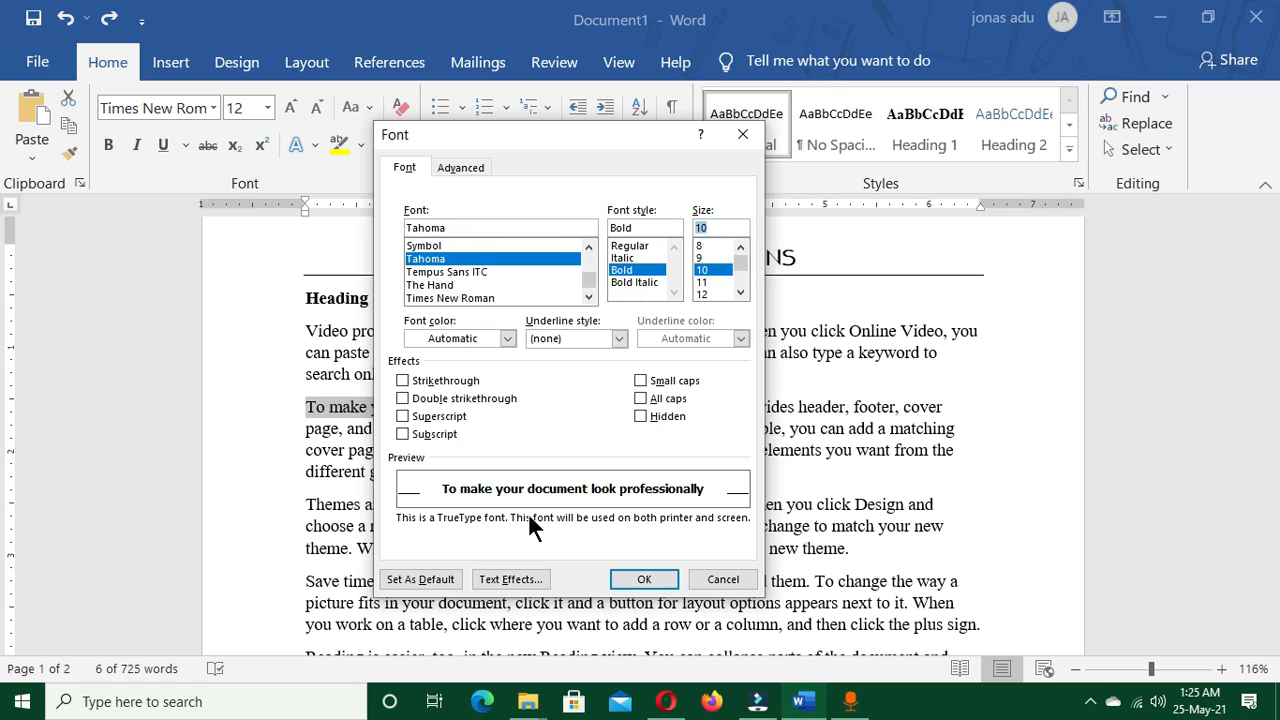
pyautogui.moveTo(516, 140); pyautogui.dragTo(608, 124)
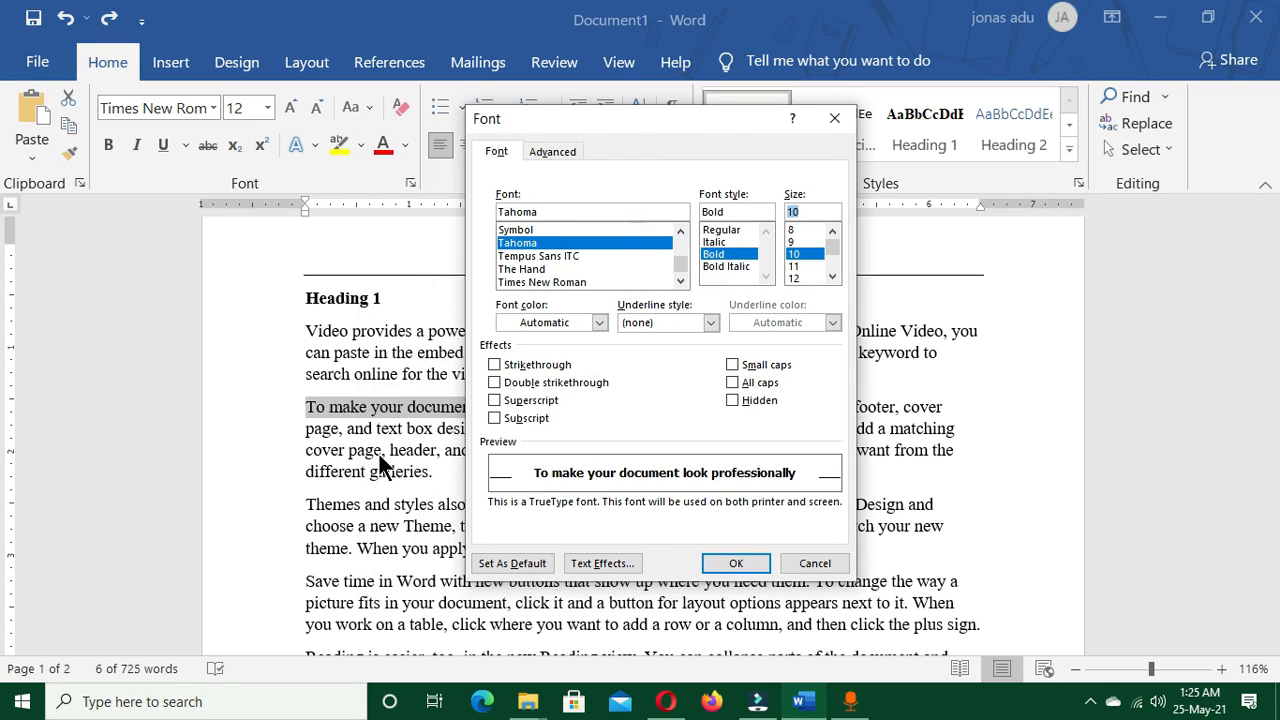
pyautogui.click(728, 563)
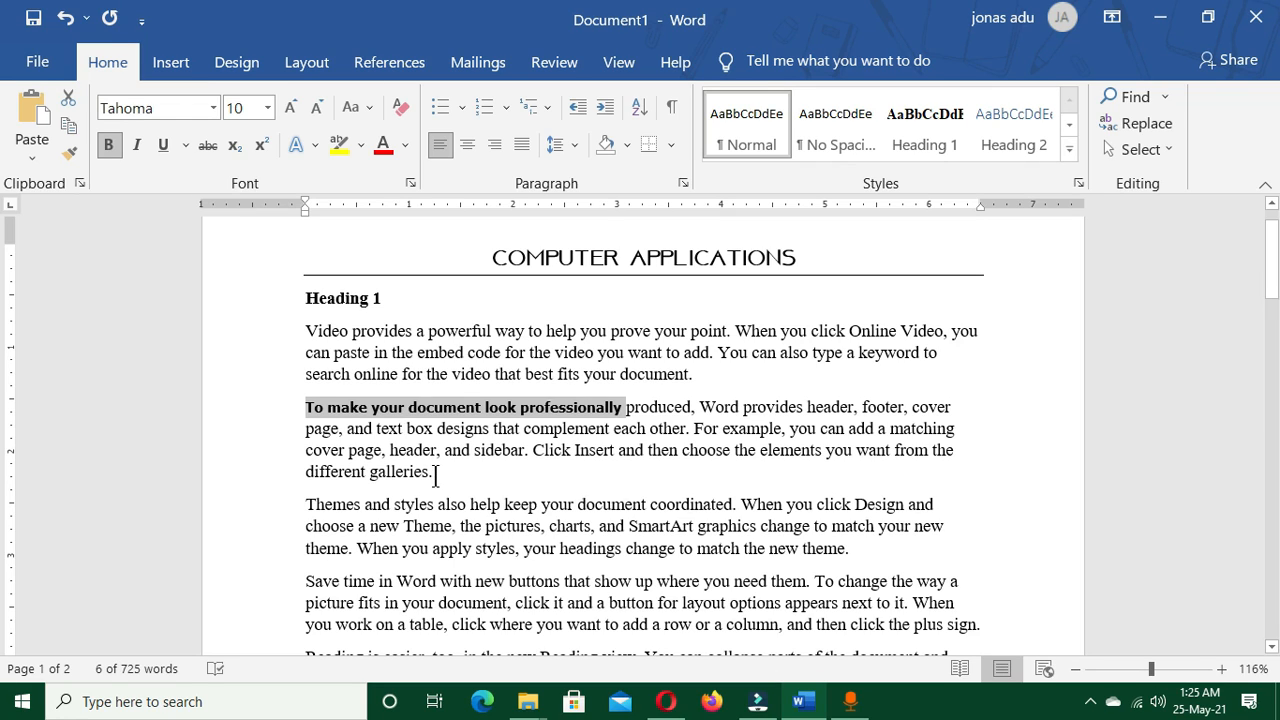
pyautogui.hotkey('ctrl', 'z')
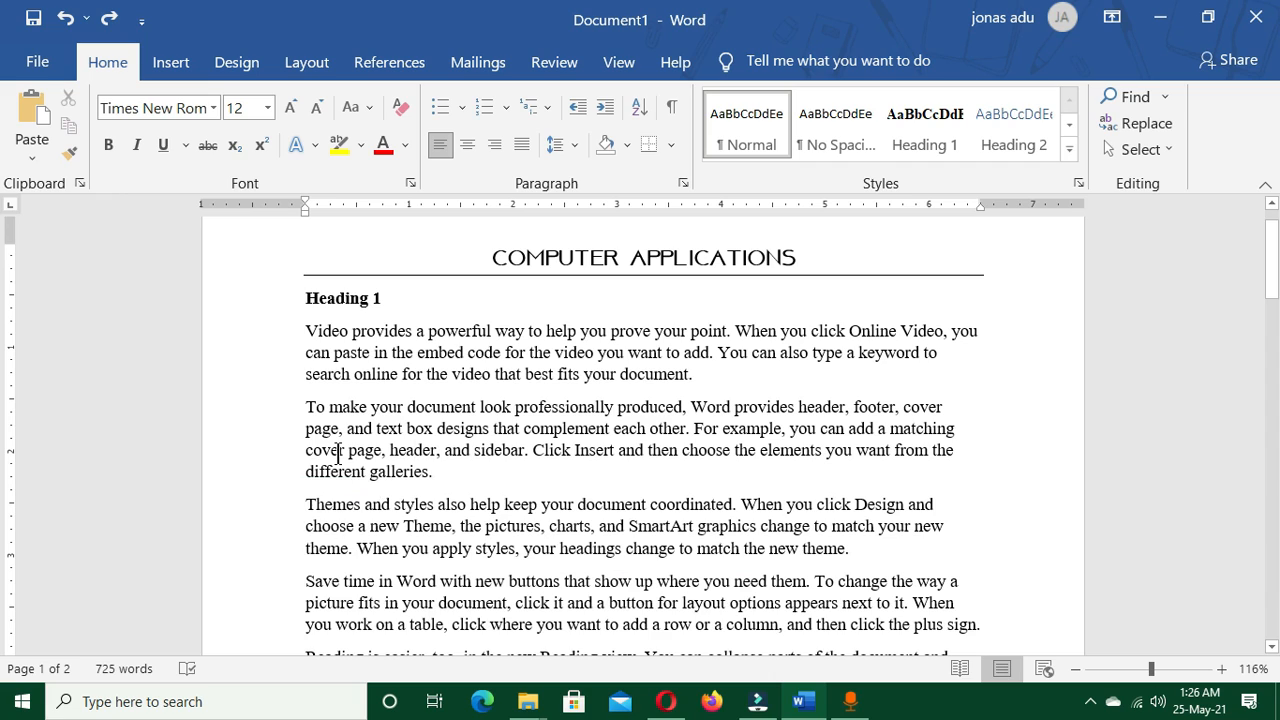
# Centre the "Heading 1" line and return it to left alignment
pyautogui.moveTo(304, 292); pyautogui.dragTo(409, 294)
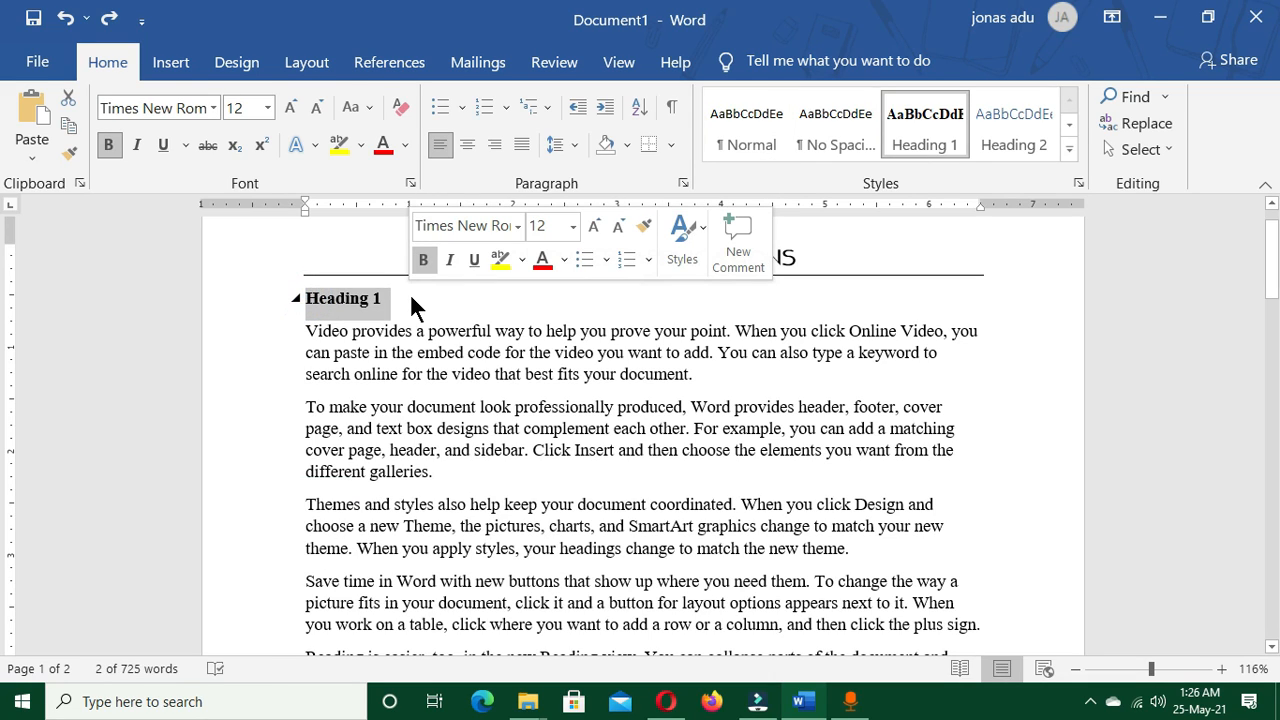
pyautogui.hotkey('ctrl', 'e')
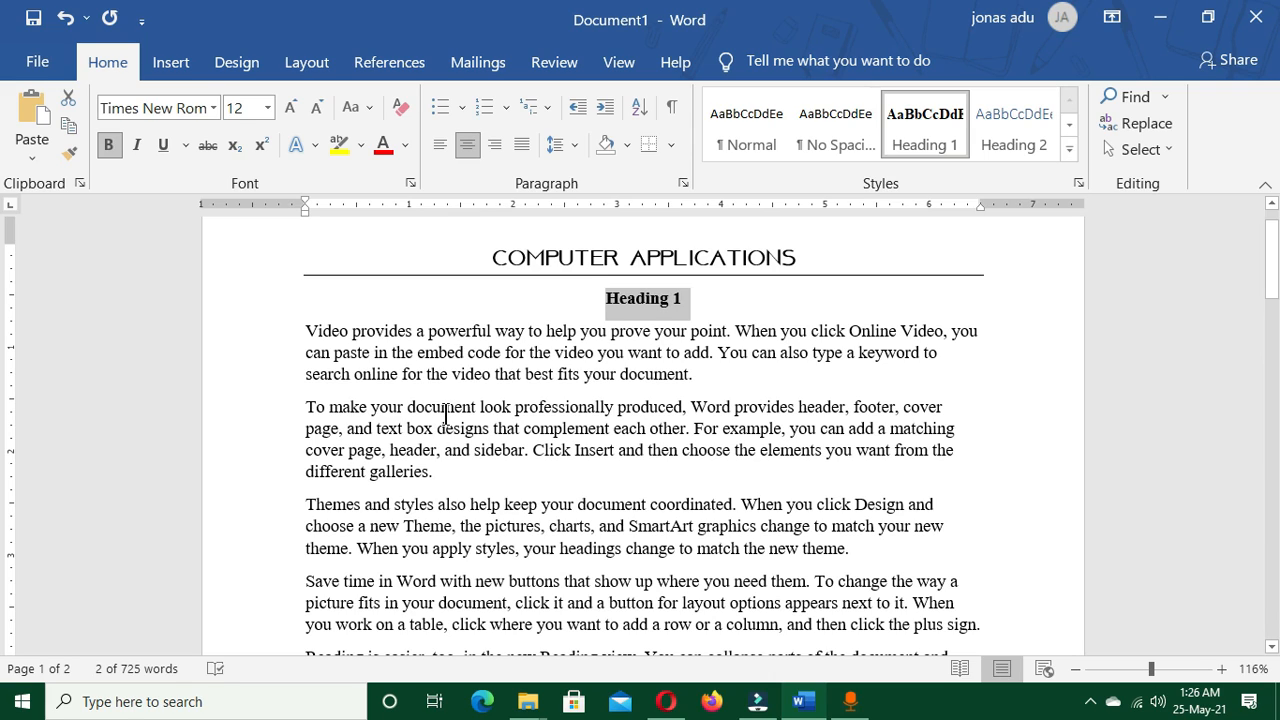
pyautogui.hotkey('ctrl', 'l')
pyautogui.click(478, 505)
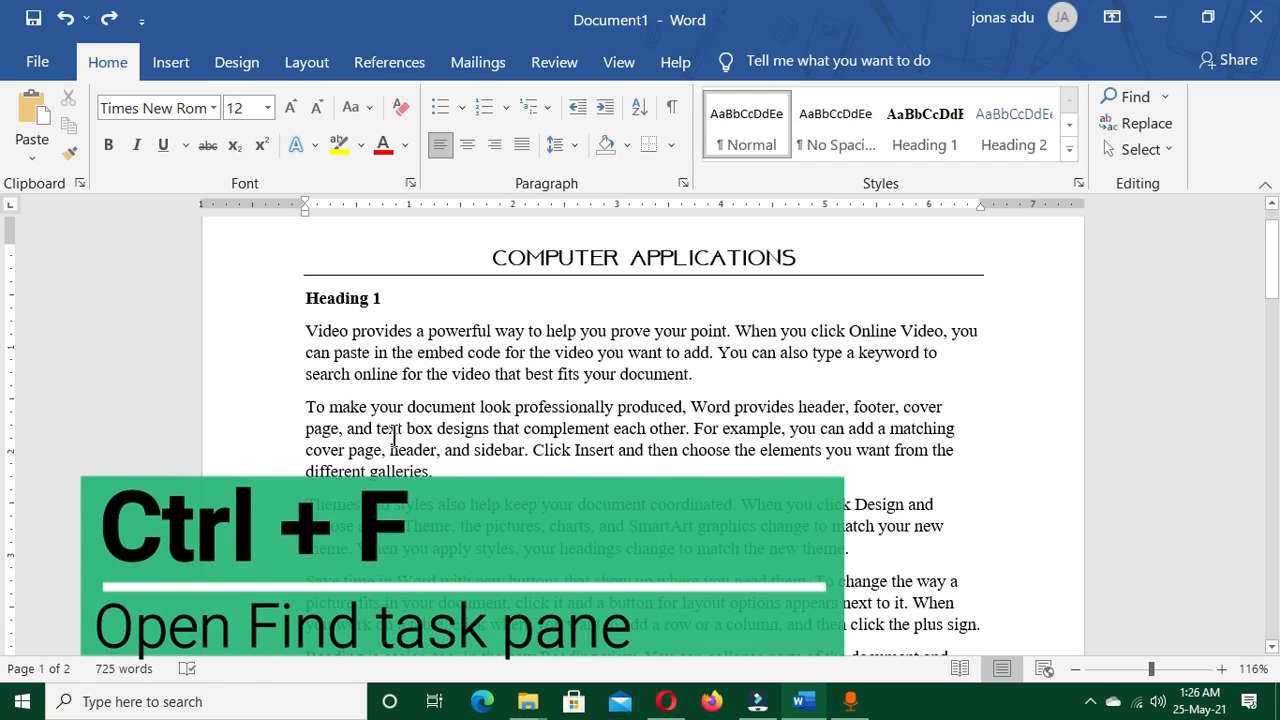
# Search the document for the word "theme" and close the search
pyautogui.hotkey('ctrl', 'f')
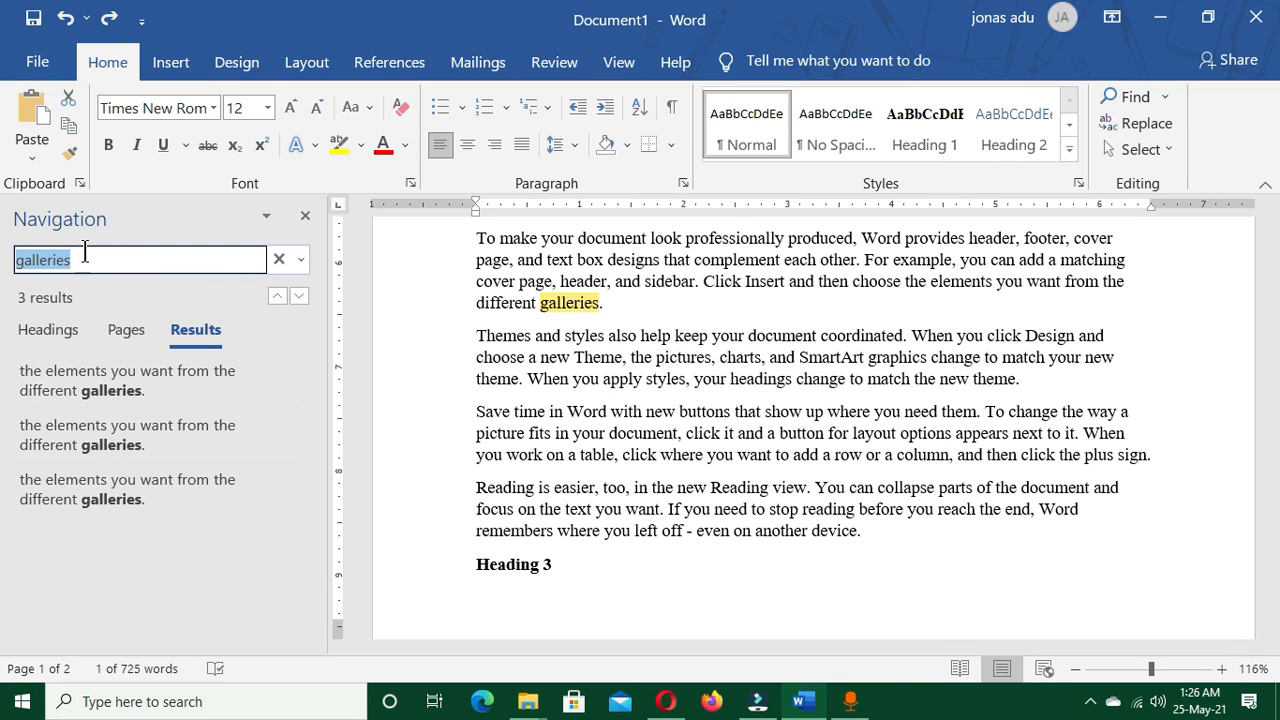
pyautogui.write('theme')
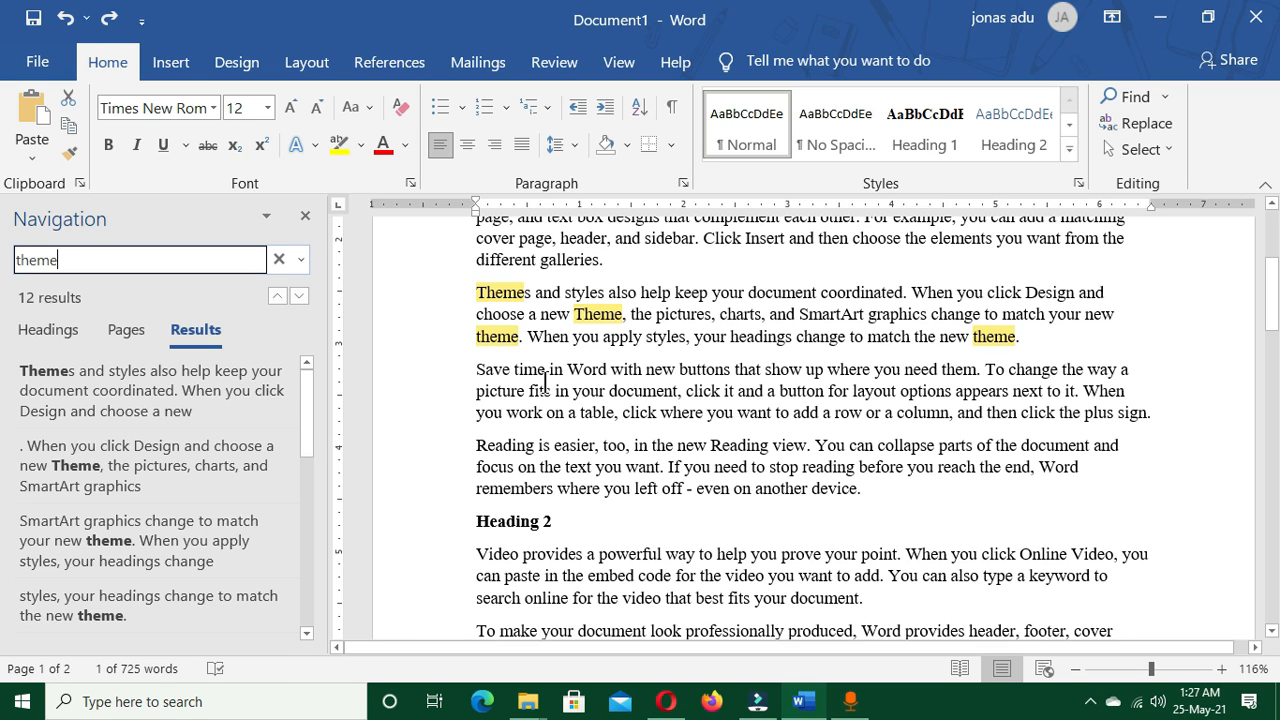
pyautogui.click(305, 216)
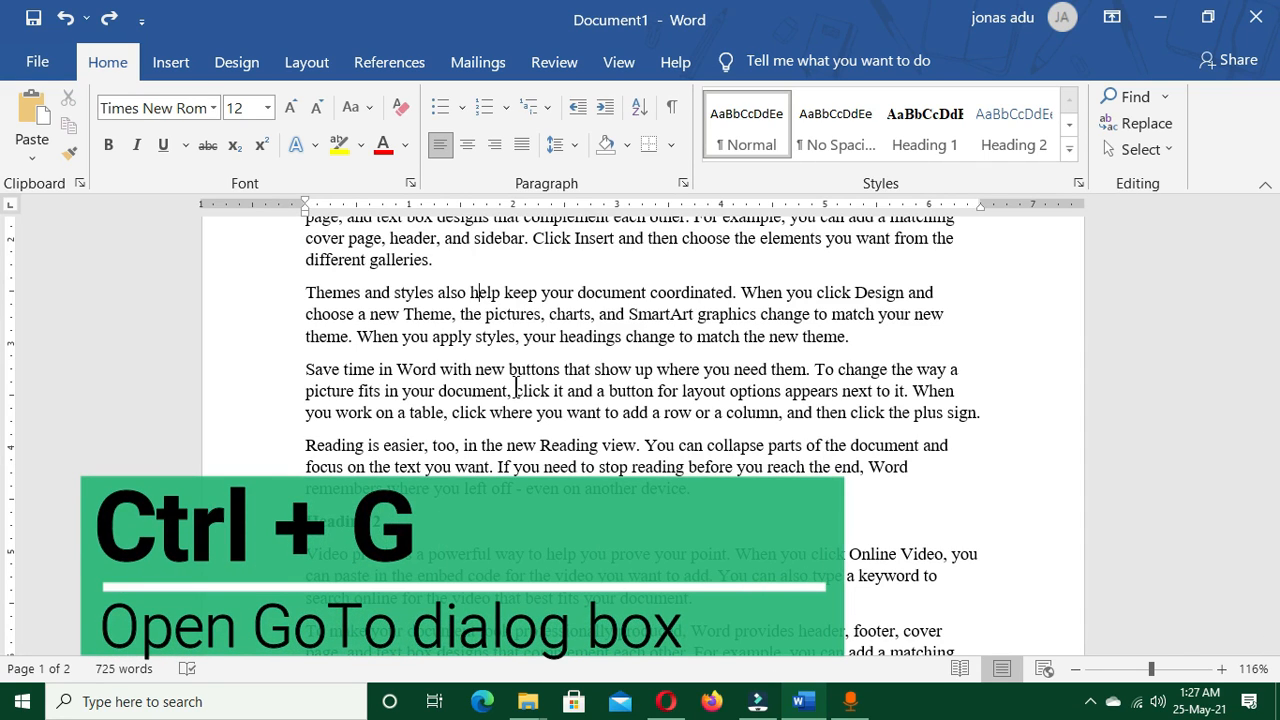
# Use Go To with the Heading target to jump to heading number 2
pyautogui.hotkey('ctrl', 'g')
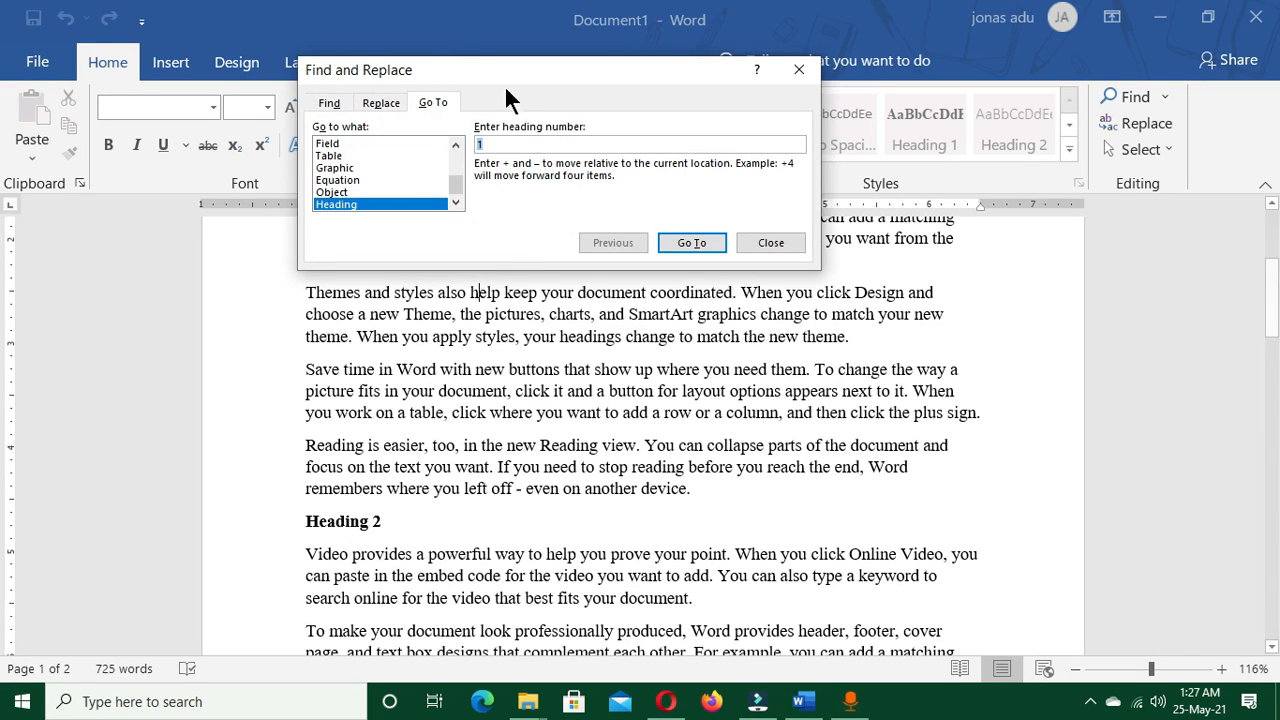
pyautogui.moveTo(515, 80); pyautogui.dragTo(522, 157)
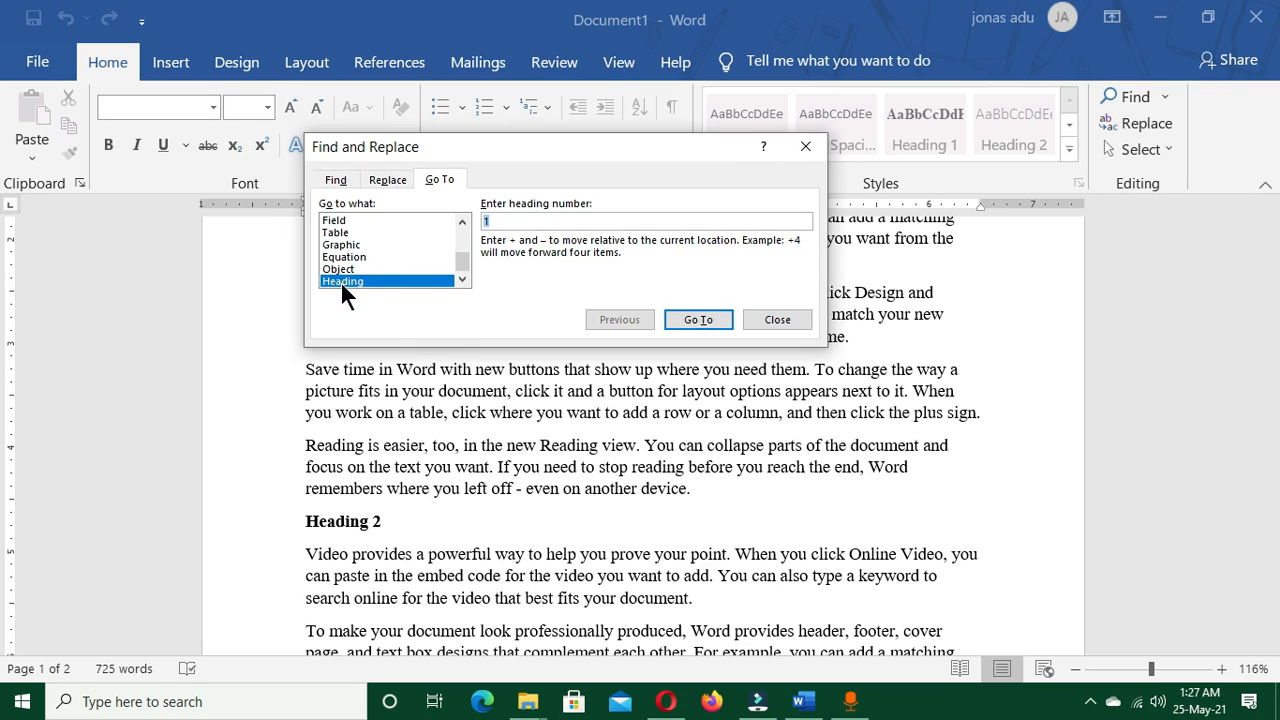
pyautogui.moveTo(462, 262); pyautogui.dragTo(460, 235)
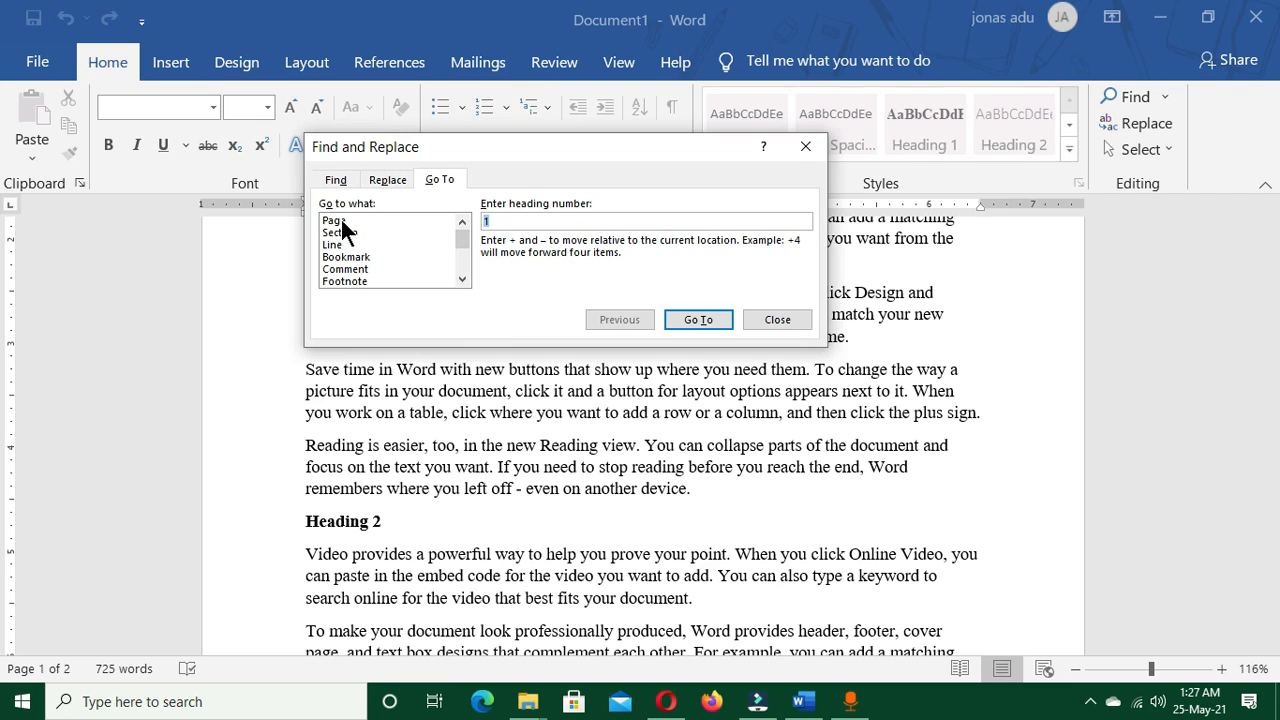
pyautogui.moveTo(460, 234); pyautogui.dragTo(462, 265)
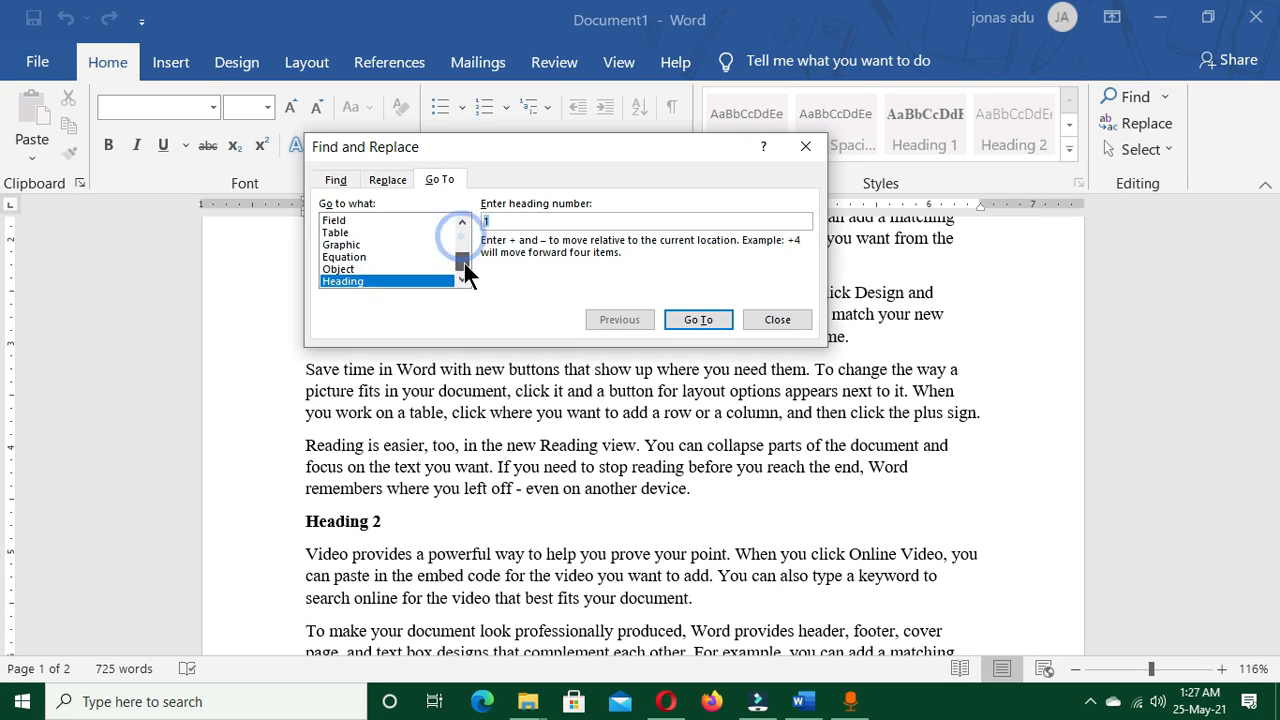
pyautogui.click(344, 281)
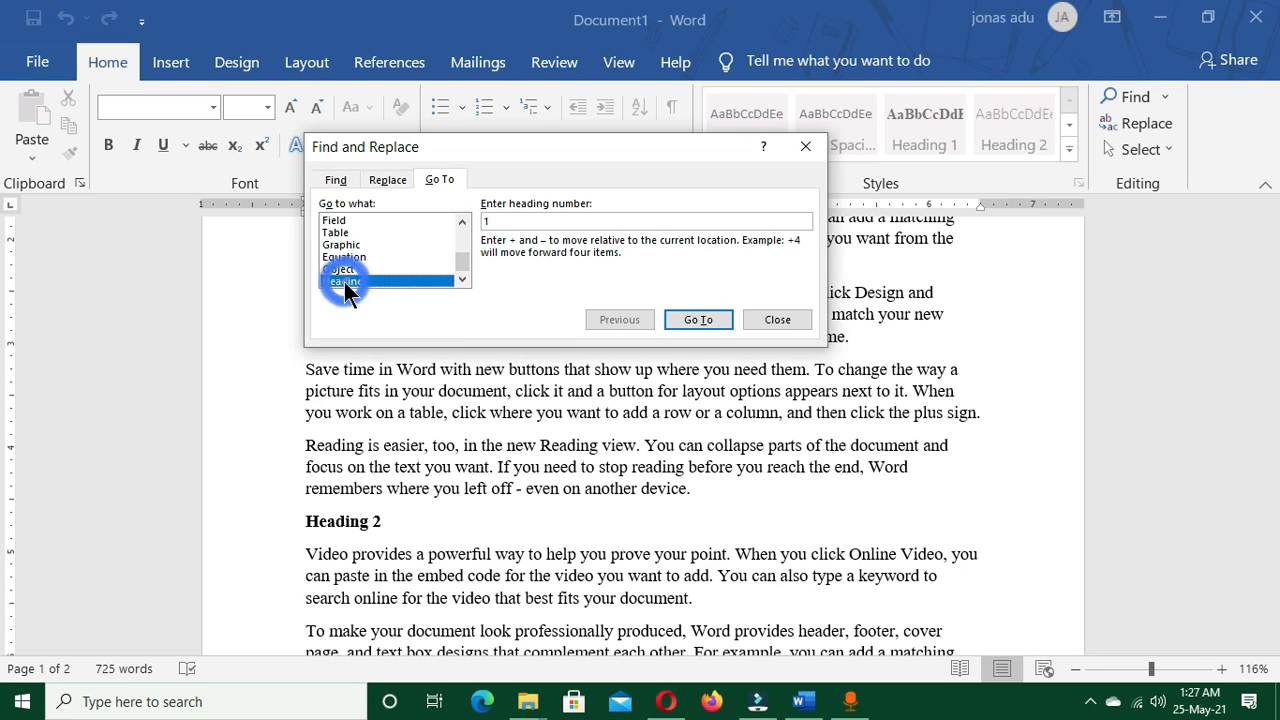
pyautogui.click(489, 221)
pyautogui.moveTo(489, 221); pyautogui.dragTo(478, 228)
pyautogui.write('2')
pyautogui.click(697, 320)
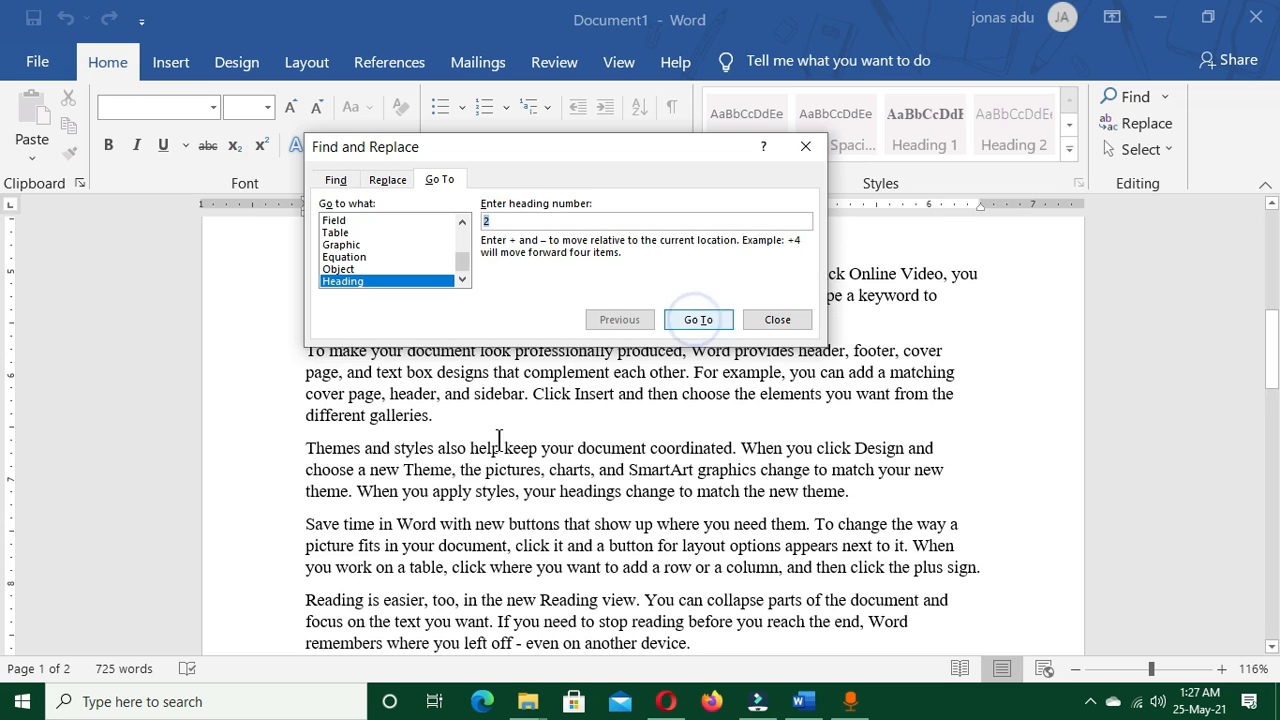
# Close the current Go To dialog, then reopen Go To to jump to heading number 1 and close it
pyautogui.click(773, 319)
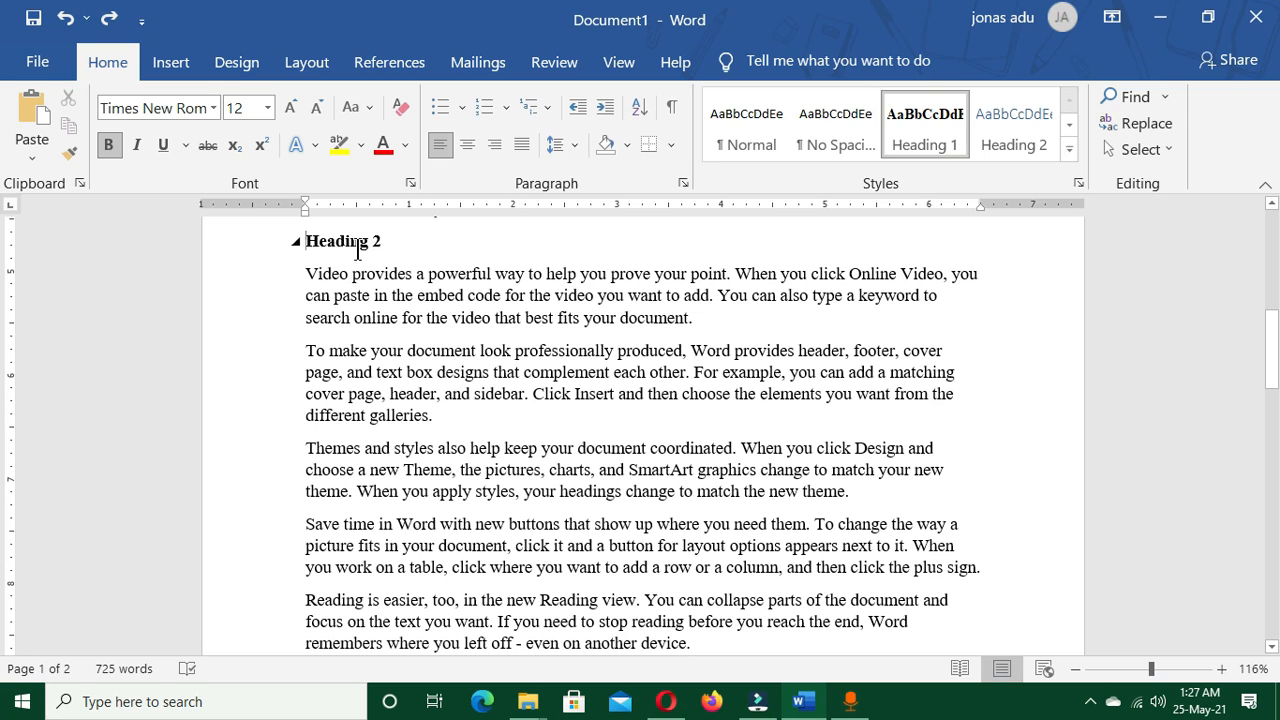
pyautogui.hotkey('ctrl', 'g')
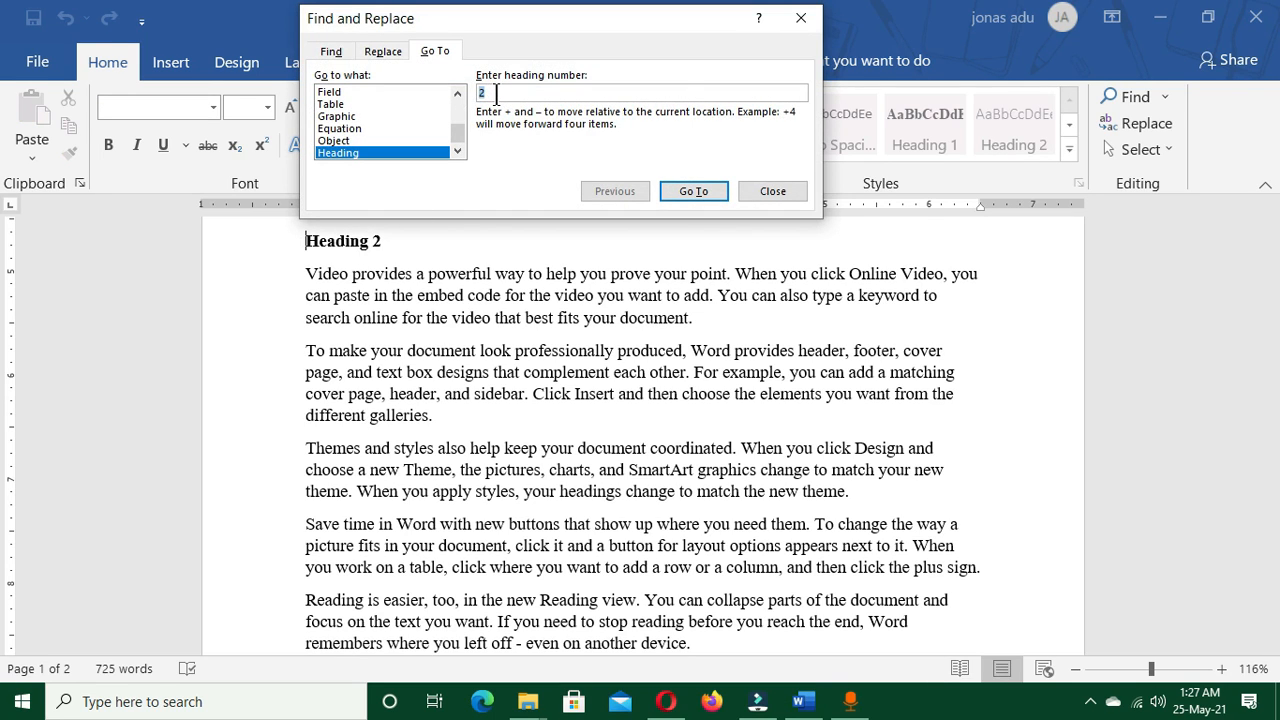
pyautogui.write('1')
pyautogui.click(695, 190)
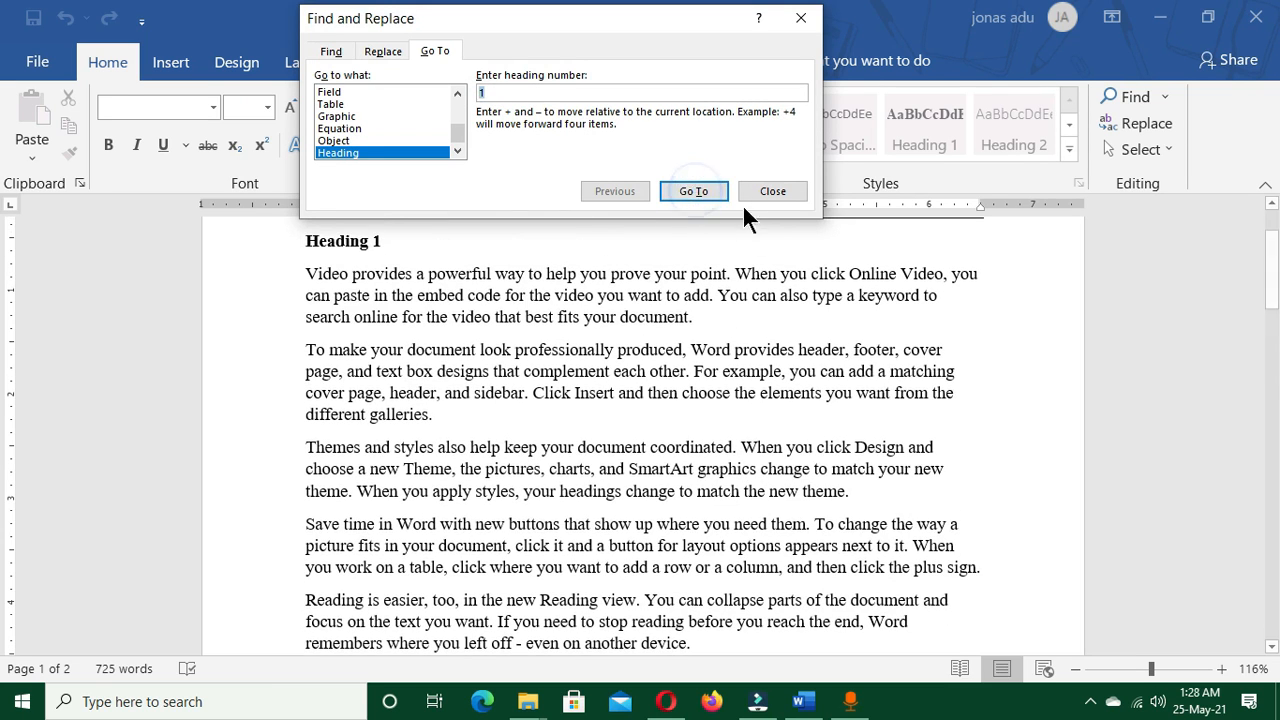
pyautogui.click(770, 191)
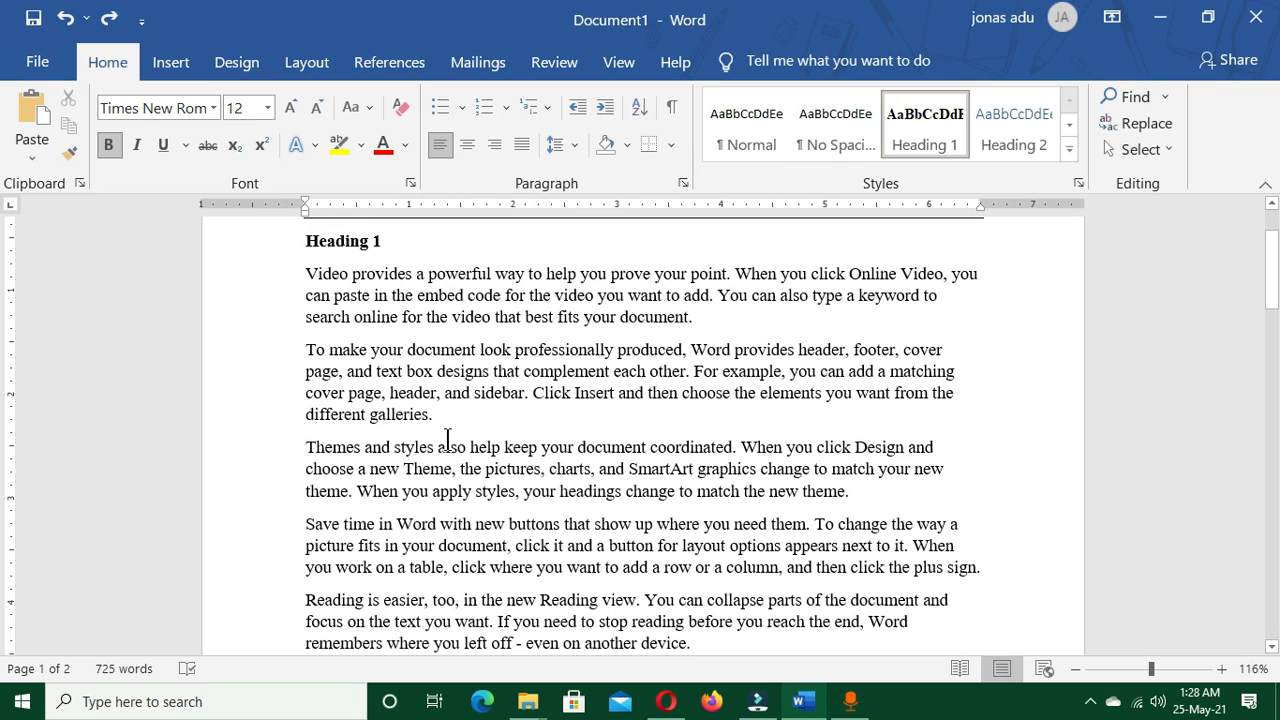
# Replace every occurrence of "theme" with "alpha" in the document and close Find and Replace
pyautogui.scroll(2, 449, 420)
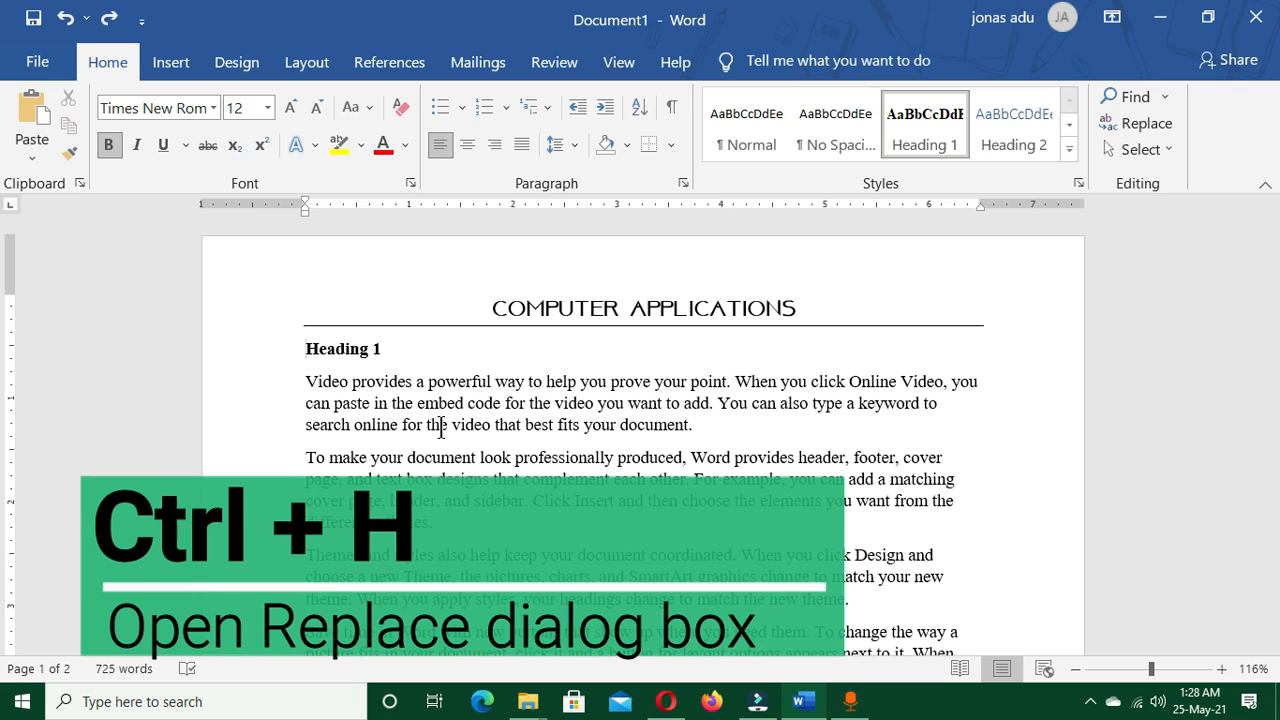
pyautogui.hotkey('ctrl', 'h')
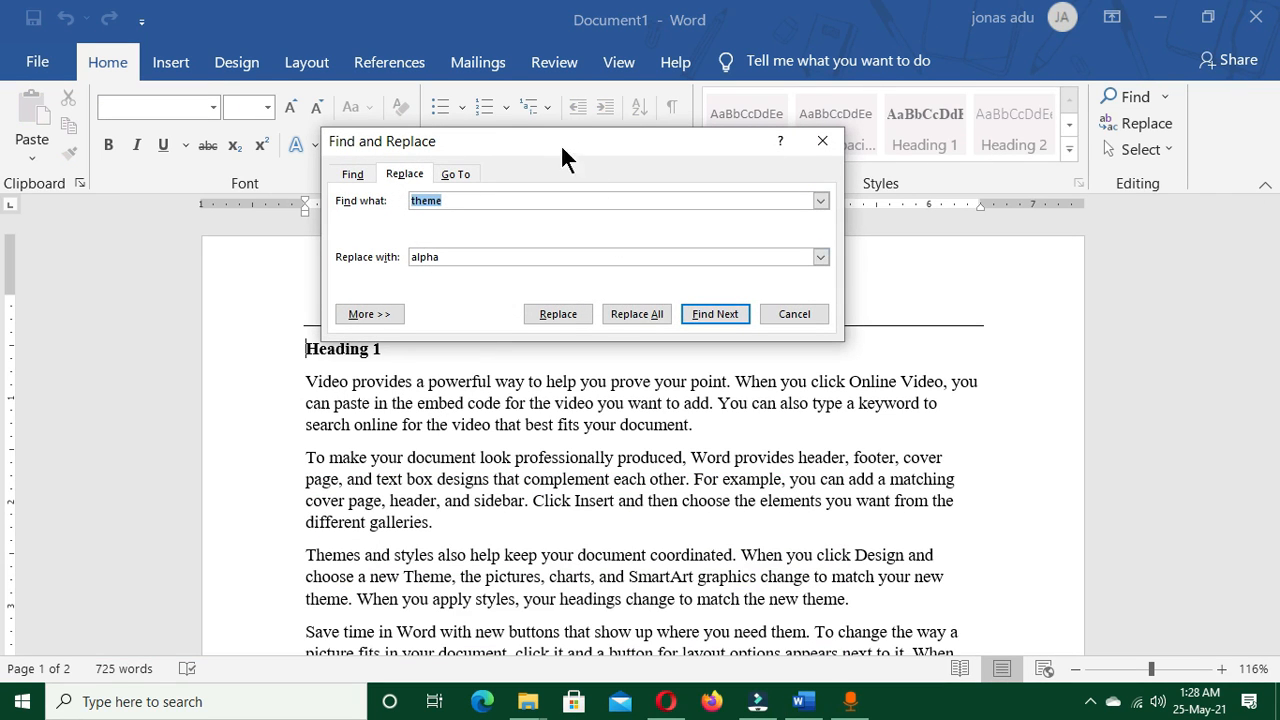
pyautogui.moveTo(573, 142); pyautogui.dragTo(500, 133)
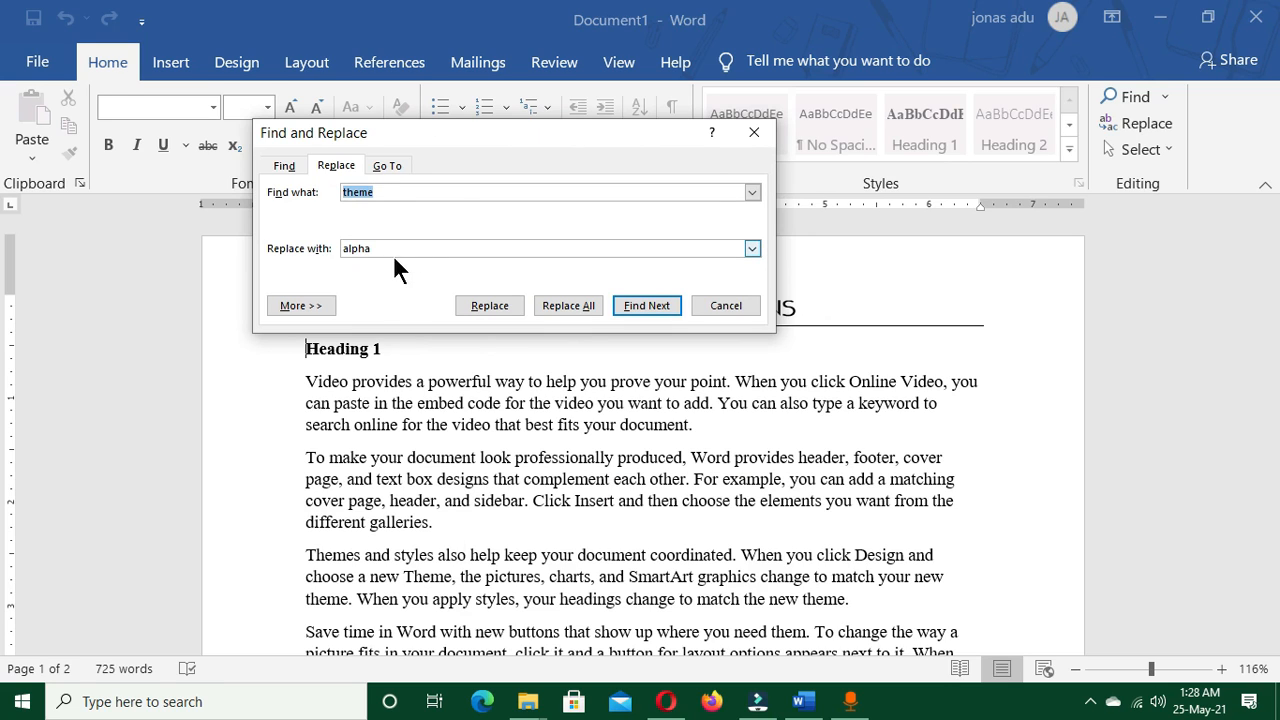
pyautogui.moveTo(420, 134); pyautogui.dragTo(499, 139)
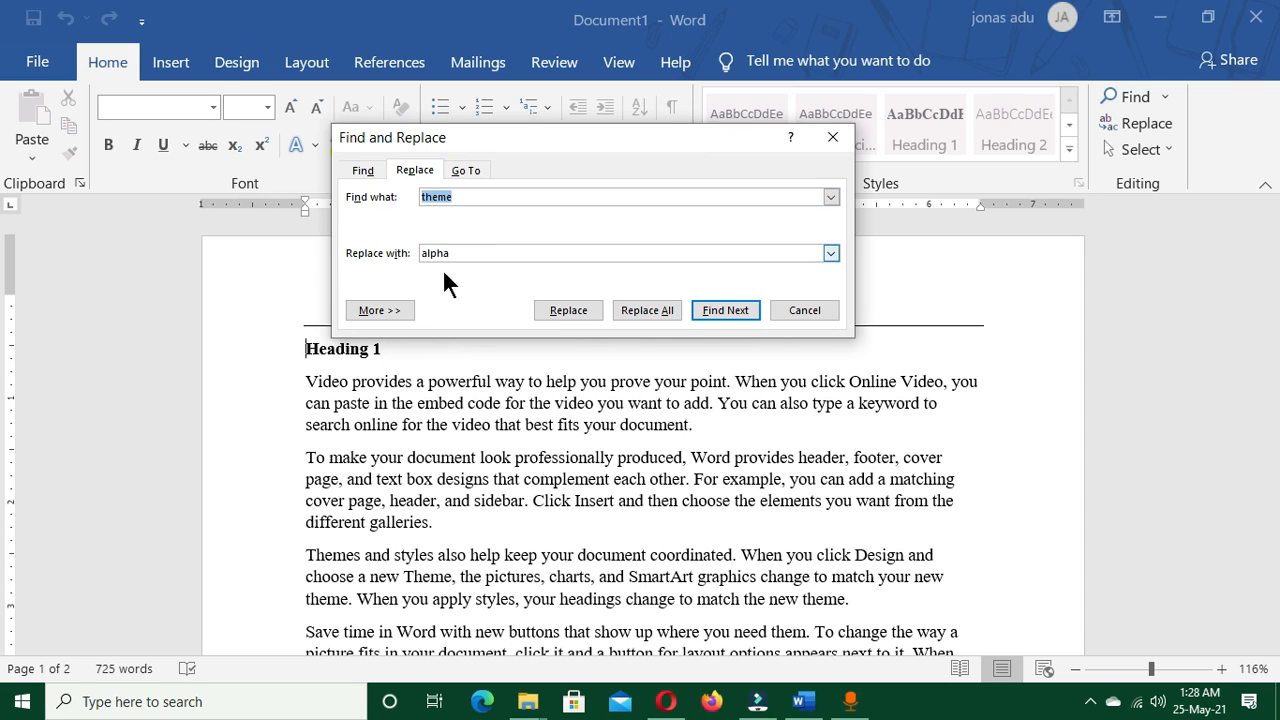
pyautogui.click(656, 310)
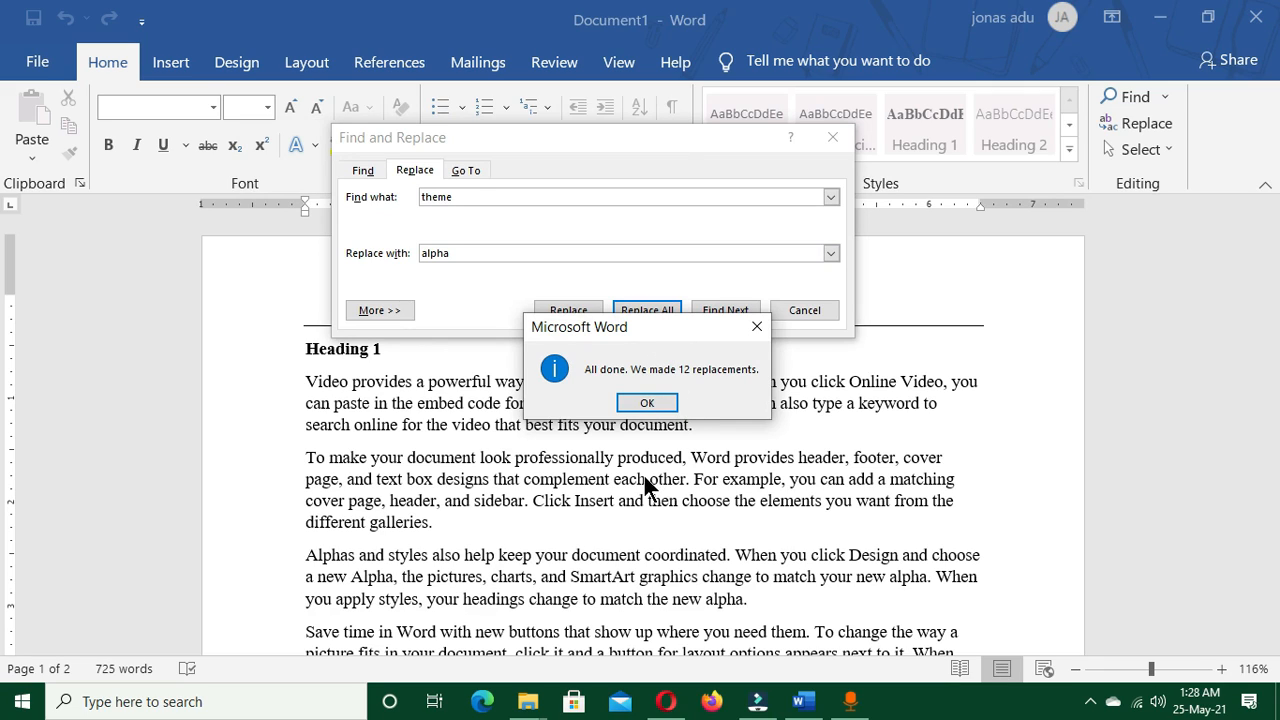
pyautogui.click(650, 404)
pyautogui.click(805, 310)
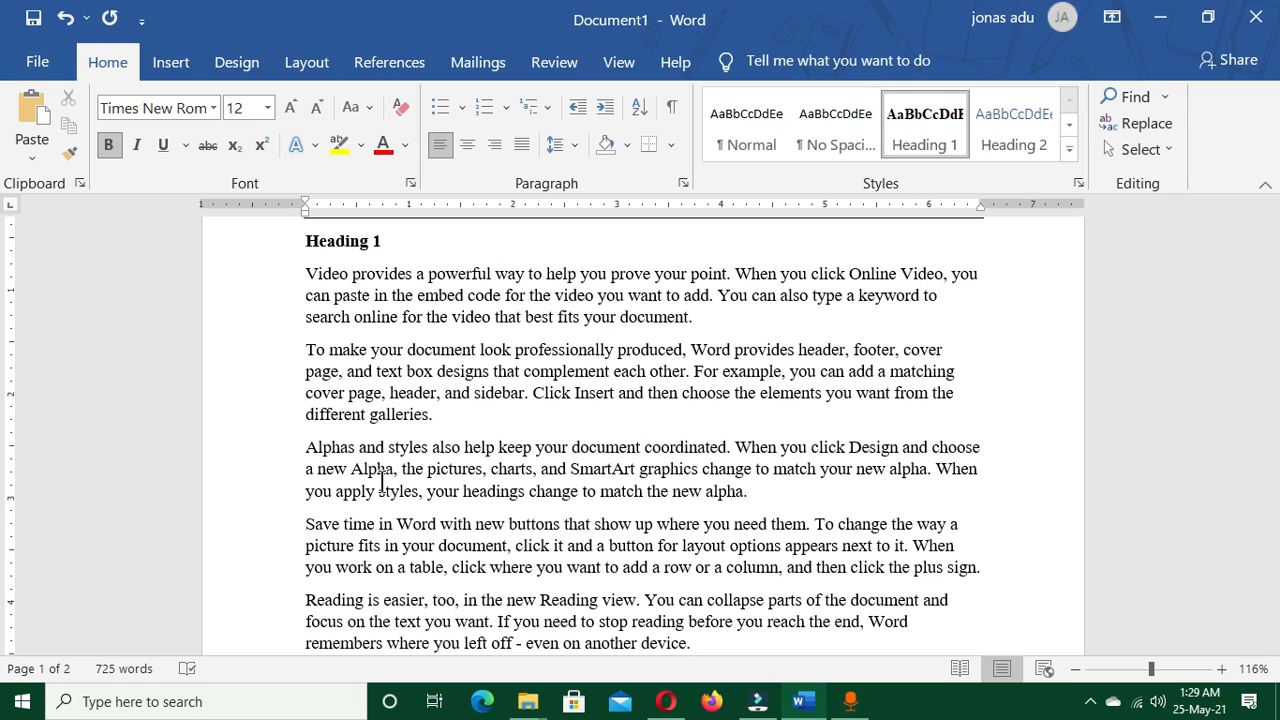
# Italicise "Video provides a powerful way to help you prove" in the first paragraph under Heading 1, and undo the italics
pyautogui.scroll(2, 381, 482)
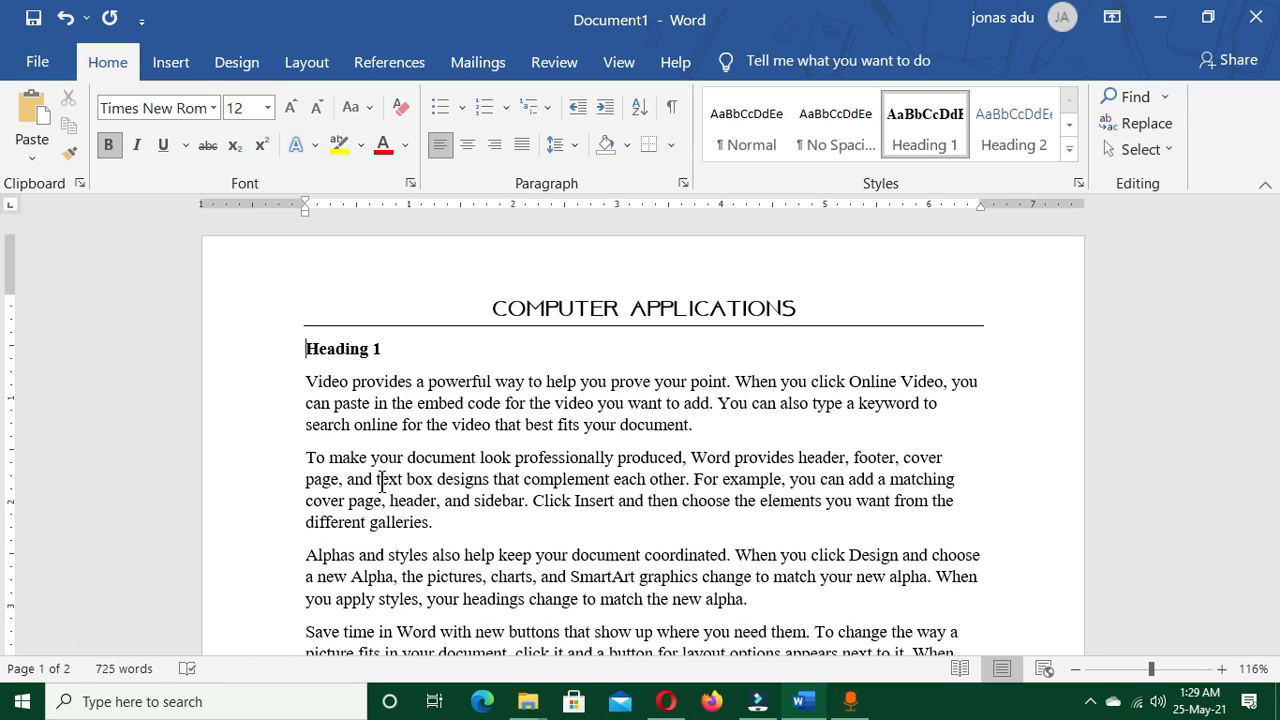
pyautogui.moveTo(306, 381); pyautogui.dragTo(632, 383)
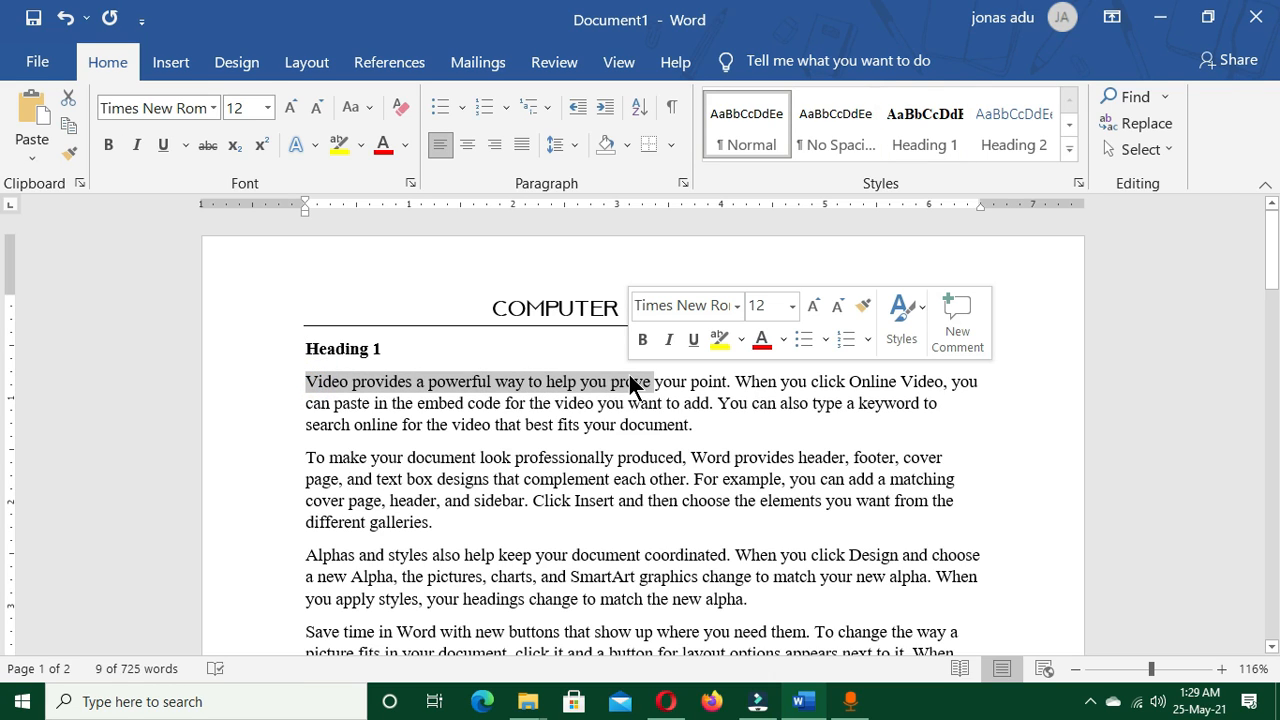
pyautogui.hotkey('ctrl', 'i')
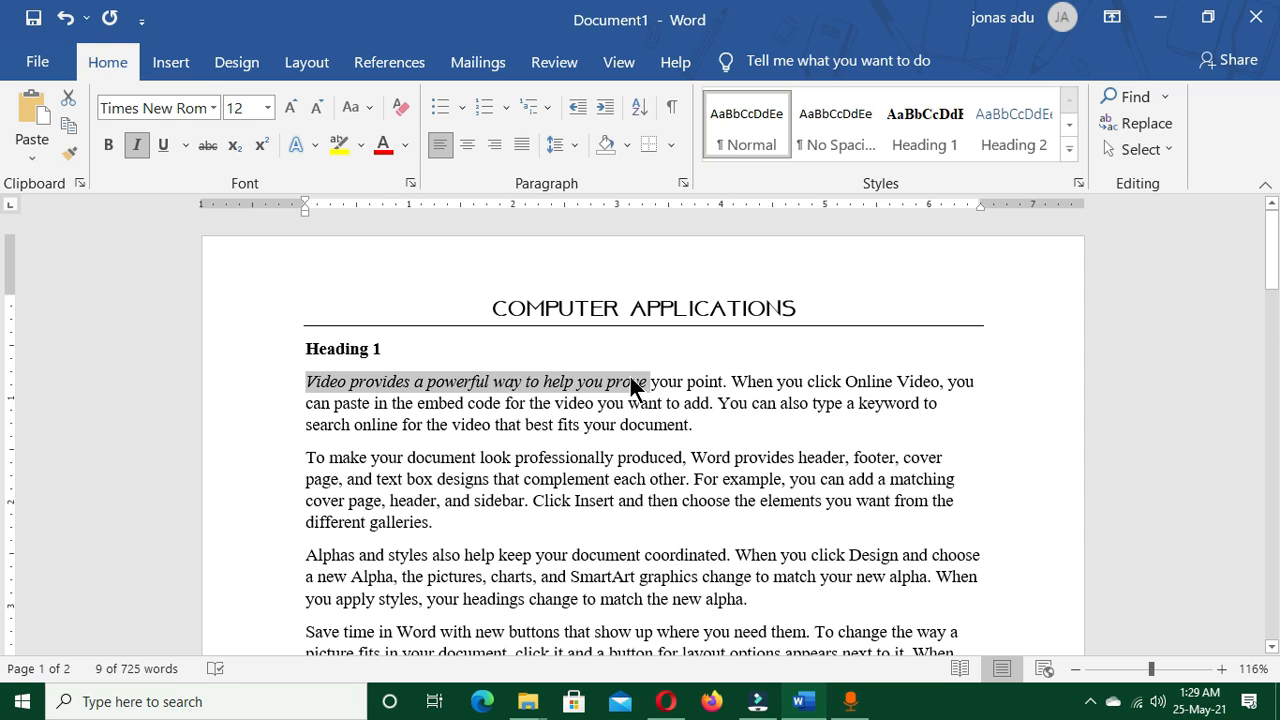
pyautogui.hotkey('ctrl', 'z')
pyautogui.click(500, 424)
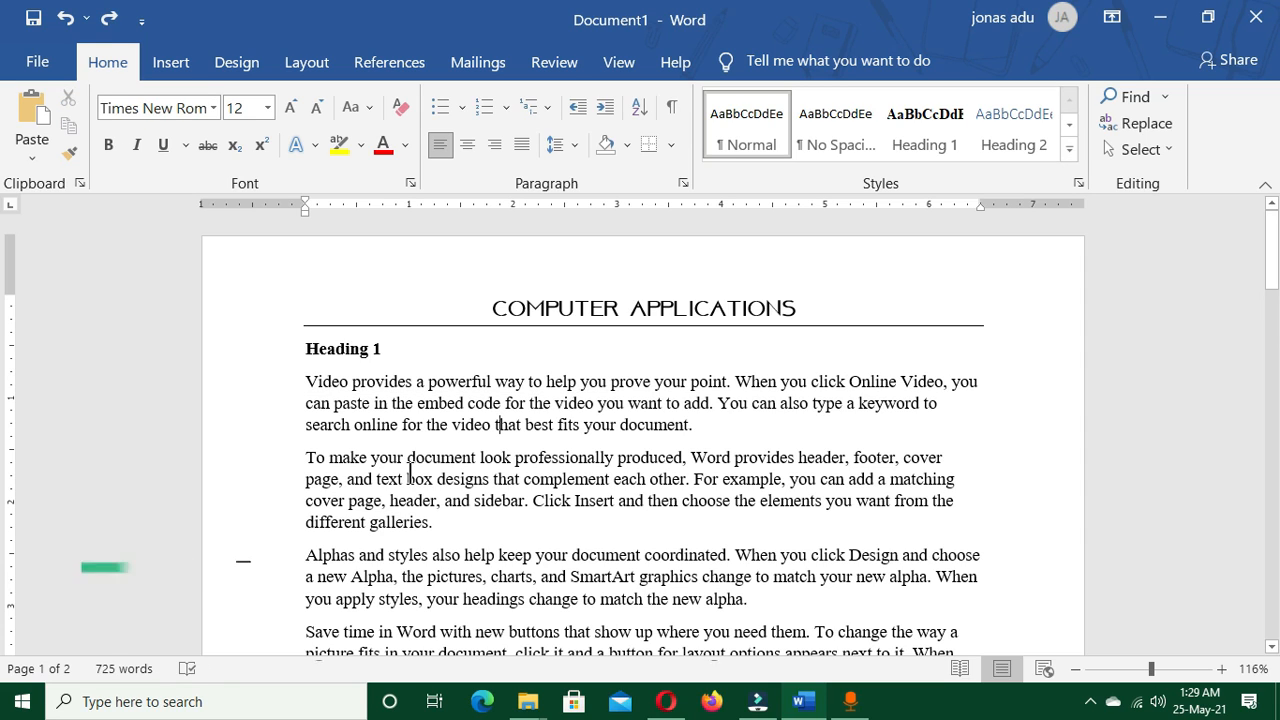
# Justify the two paragraphs starting "To make your document" and "Alphas and styles", and undo the justification
pyautogui.scroll(-2, 396, 475)
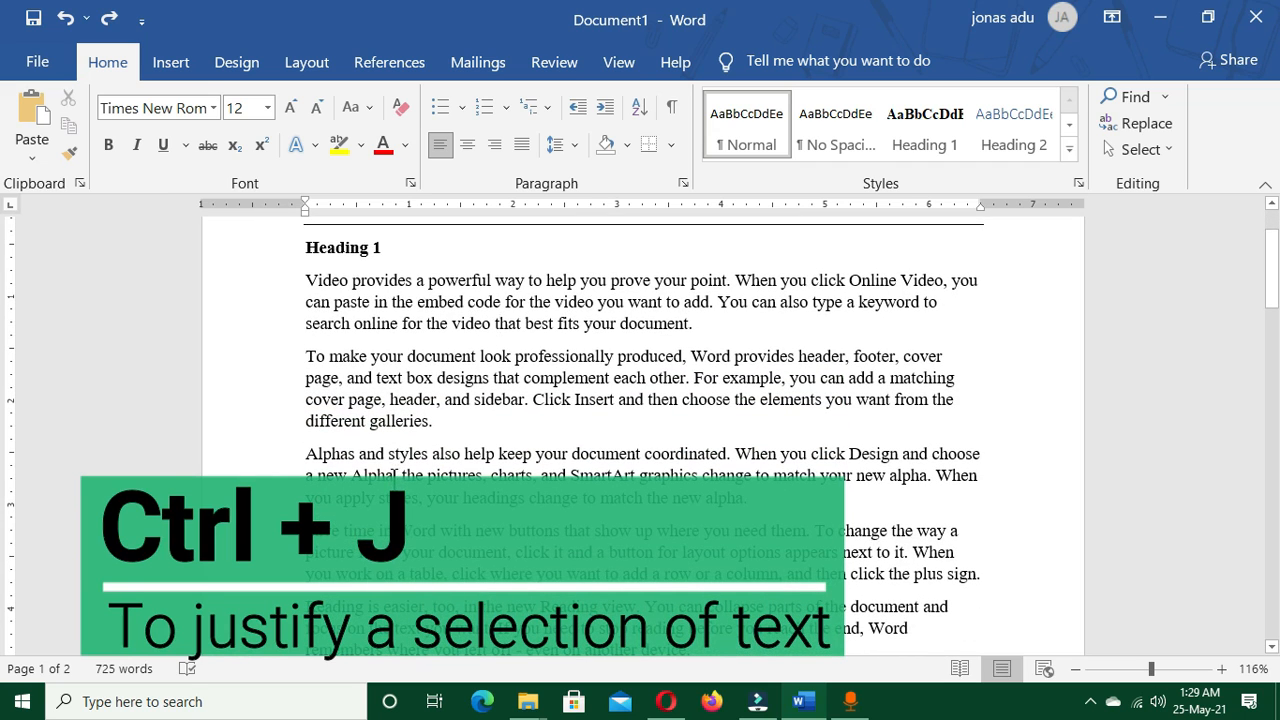
pyautogui.moveTo(302, 352); pyautogui.dragTo(787, 489)
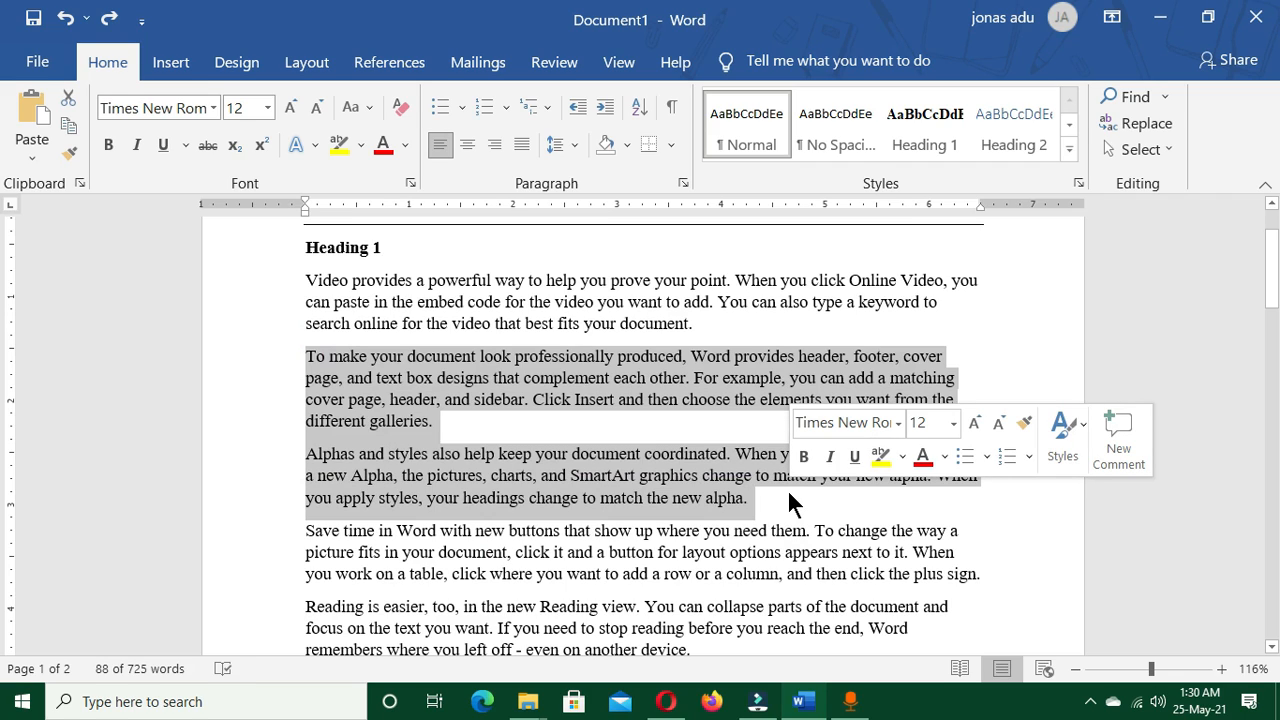
pyautogui.hotkey('ctrl', 'j')
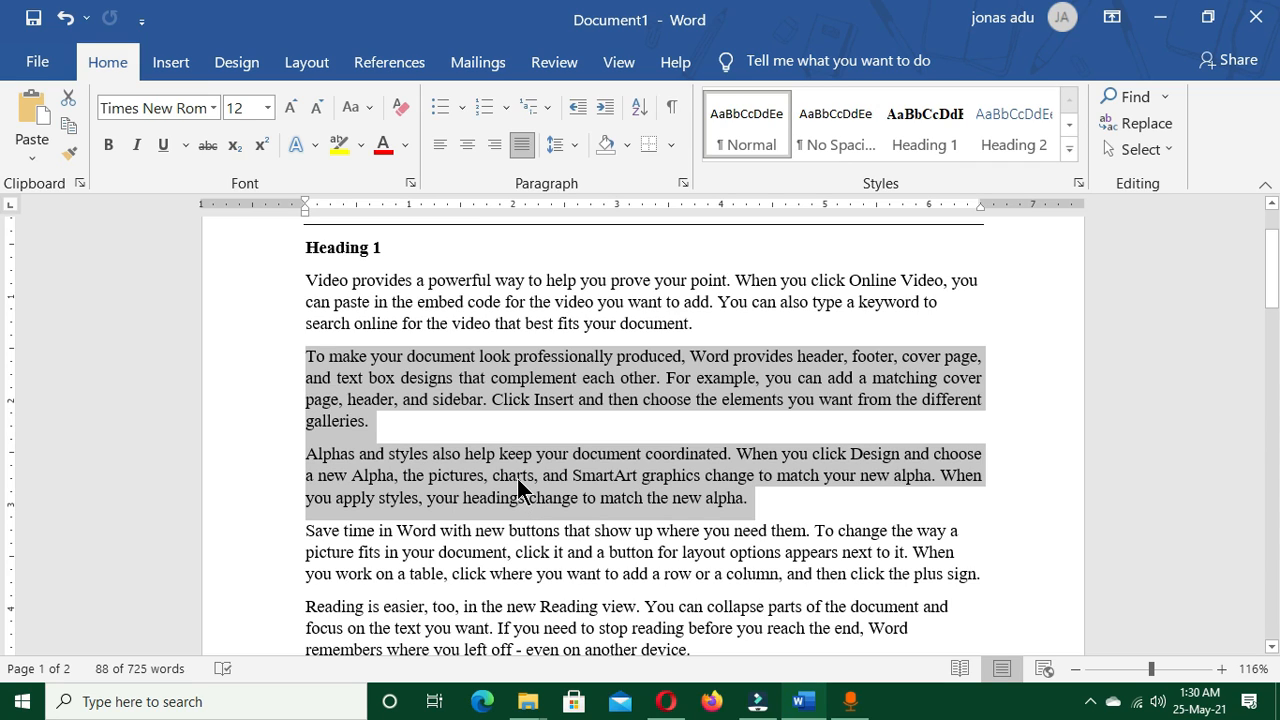
pyautogui.hotkey('ctrl', 'z')
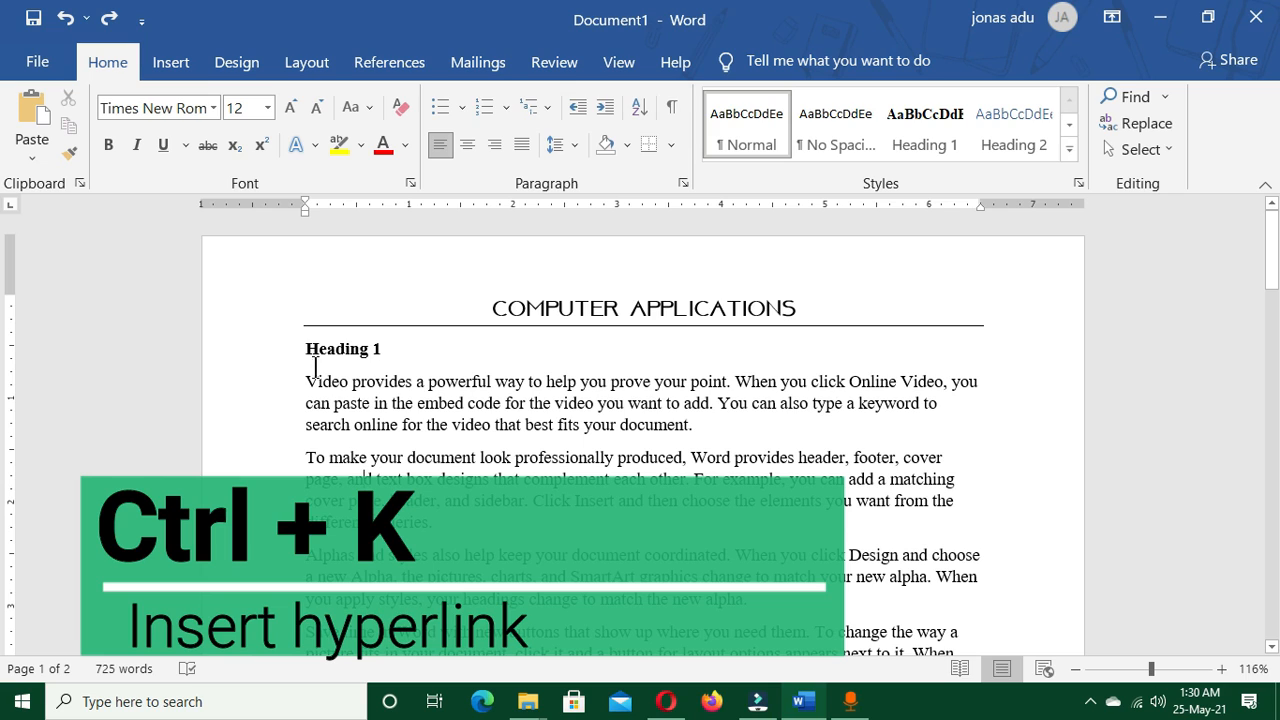
pyautogui.moveTo(304, 381); pyautogui.dragTo(351, 381)
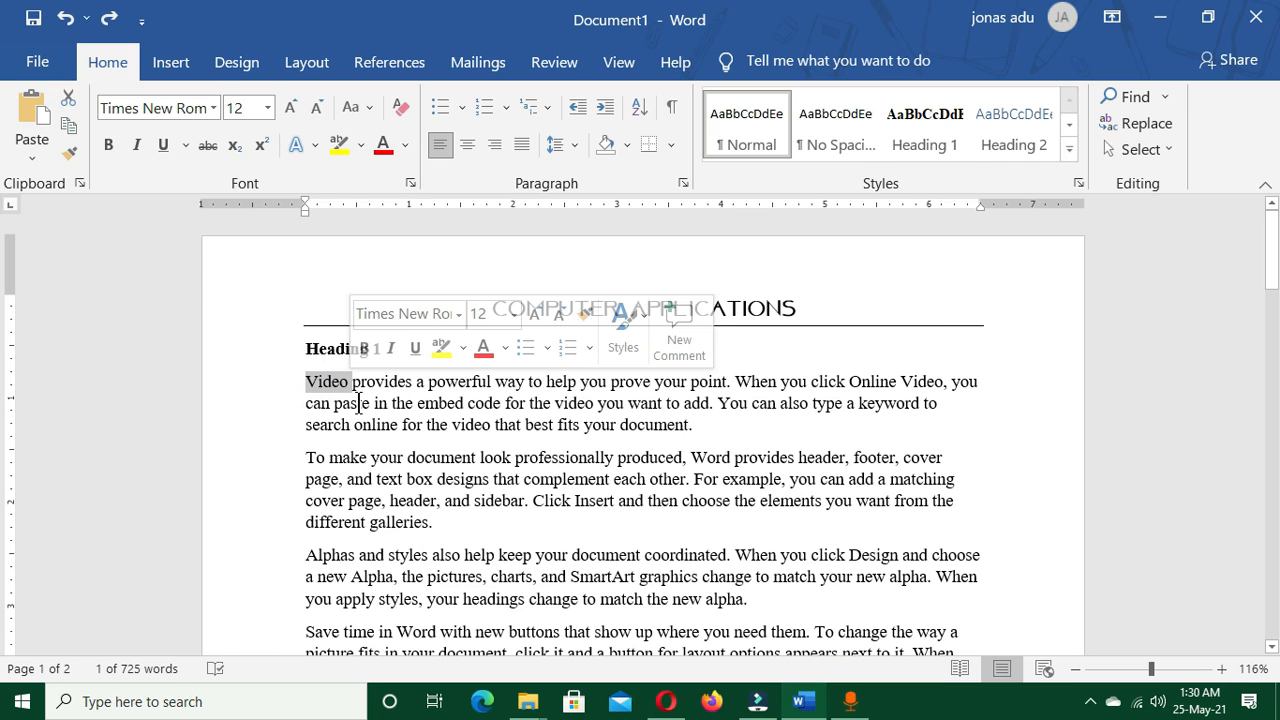
pyautogui.hotkey('ctrl', 'k')
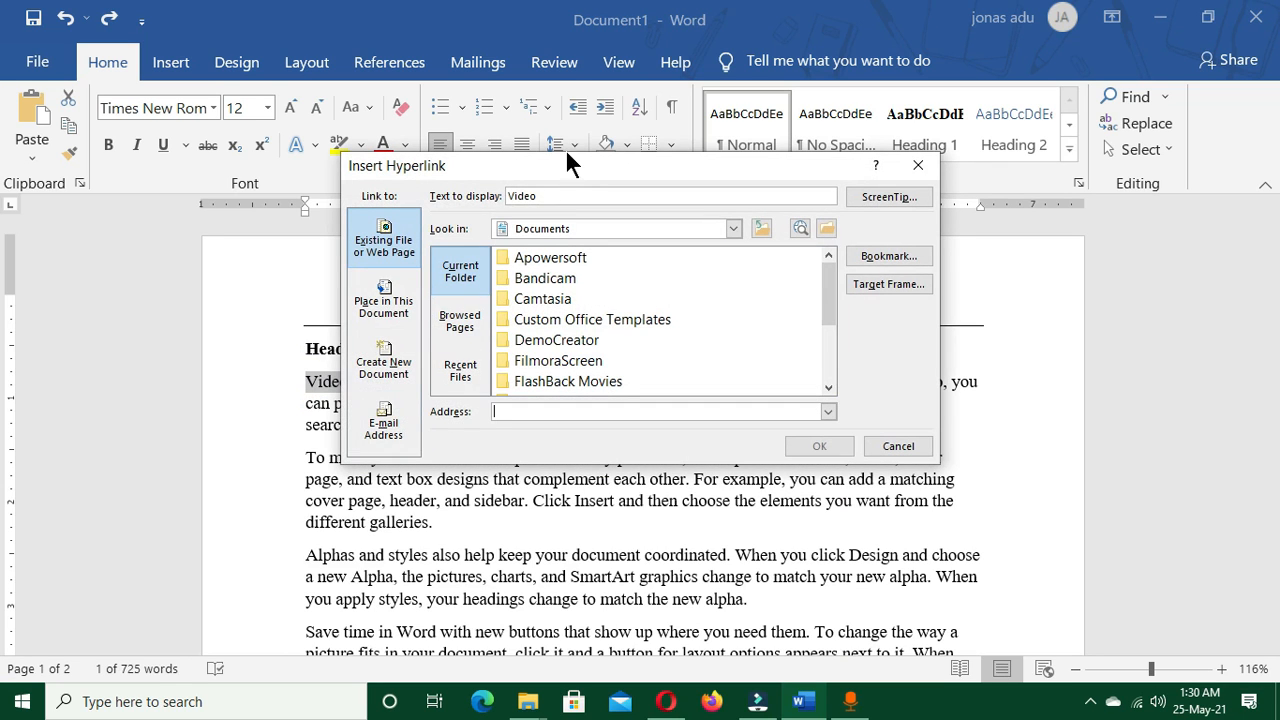
pyautogui.moveTo(563, 166); pyautogui.dragTo(583, 179)
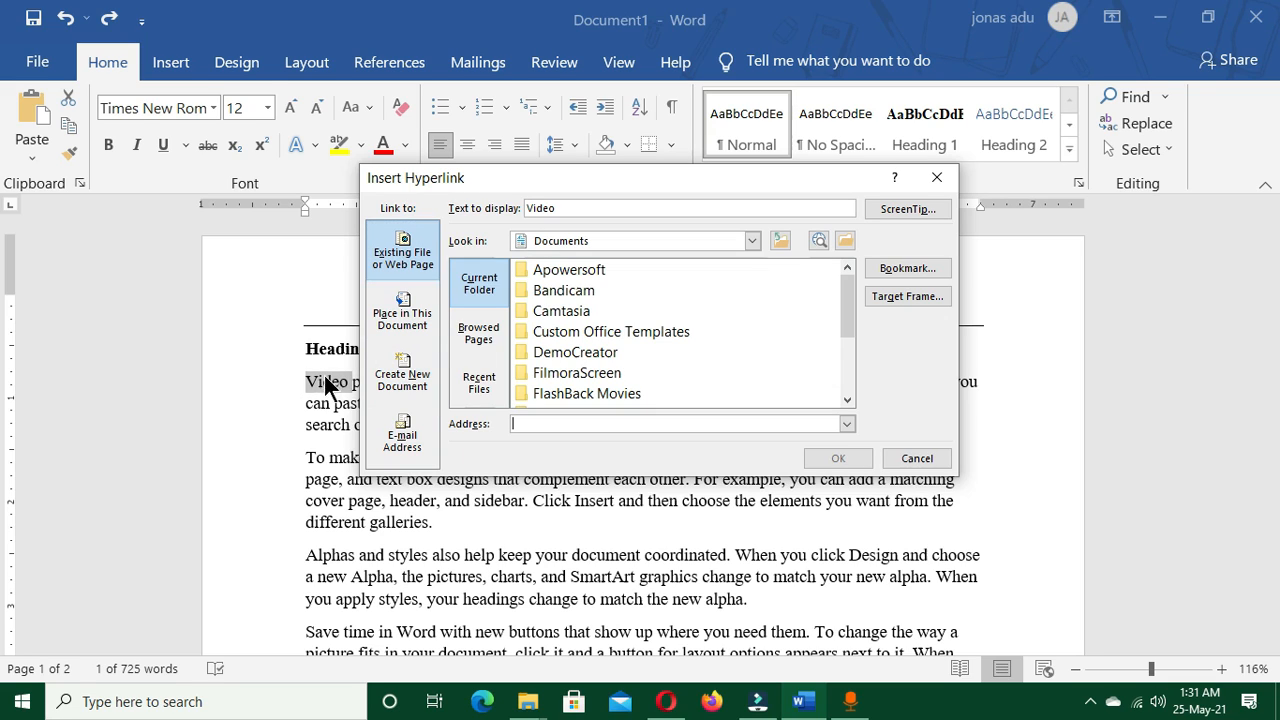
pyautogui.click(529, 421)
pyautogui.write('w')
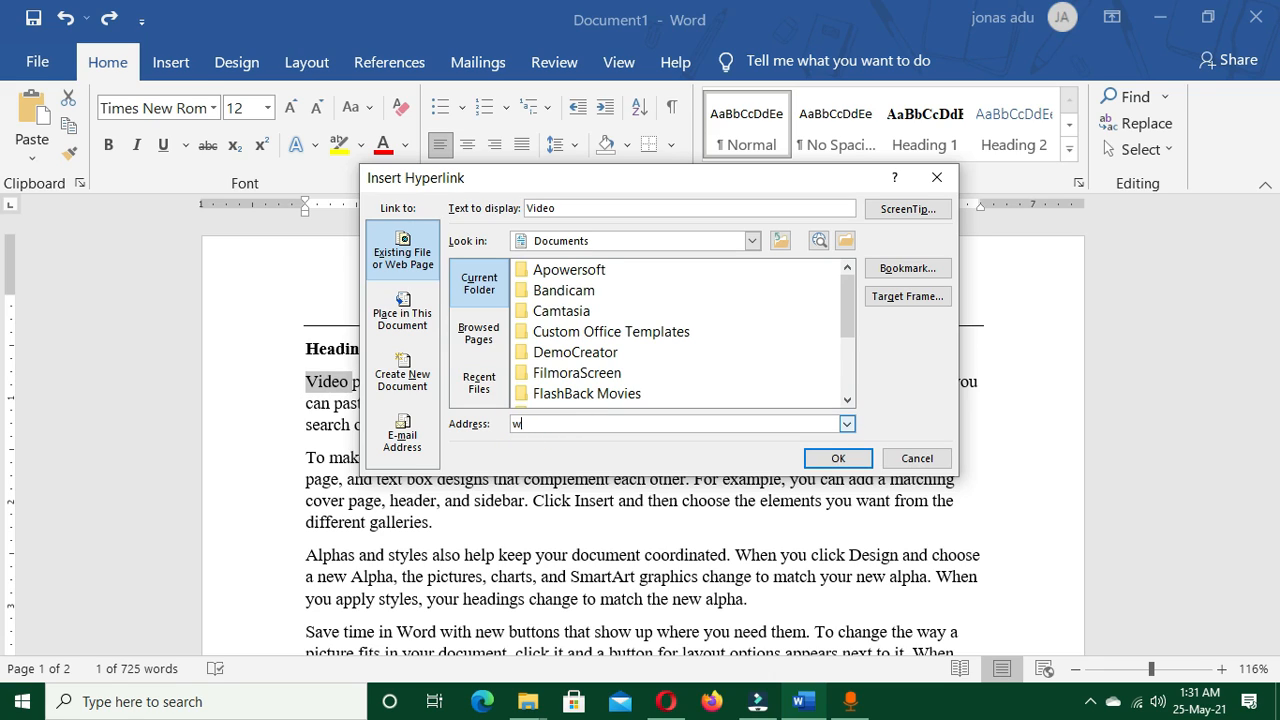
pyautogui.write('ww.faceb')
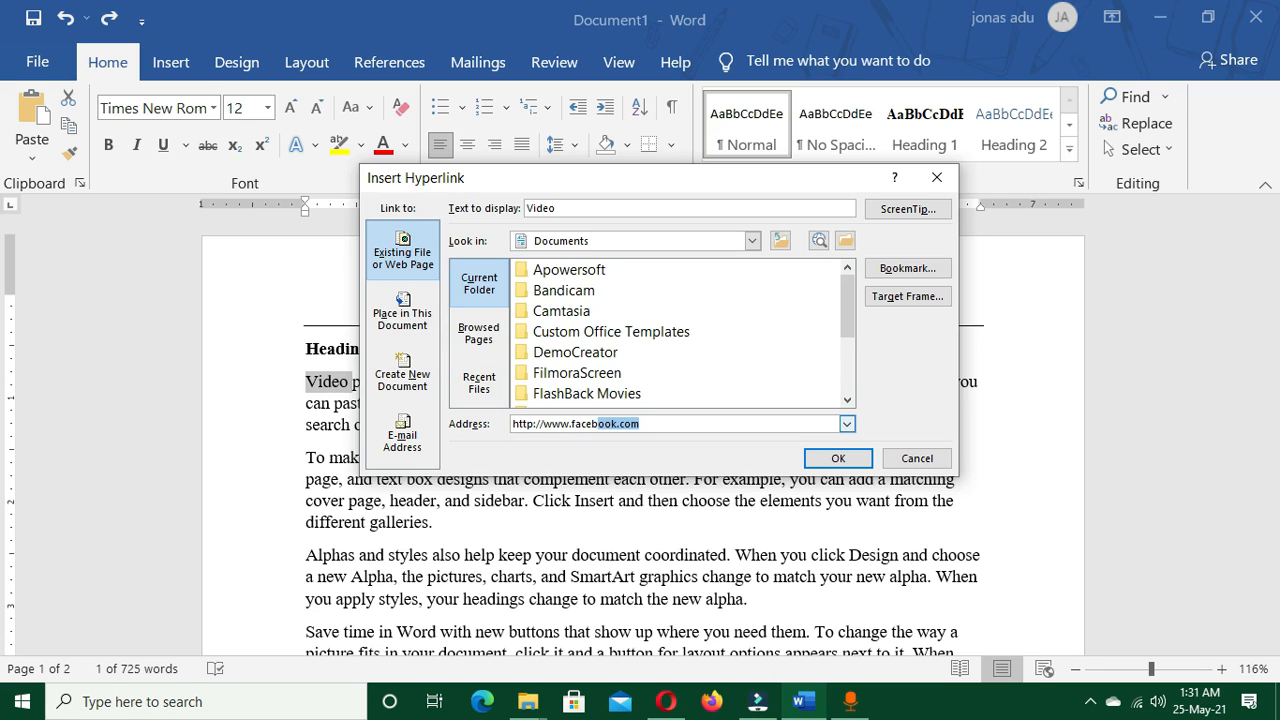
pyautogui.write('ook.com')
pyautogui.click(838, 462)
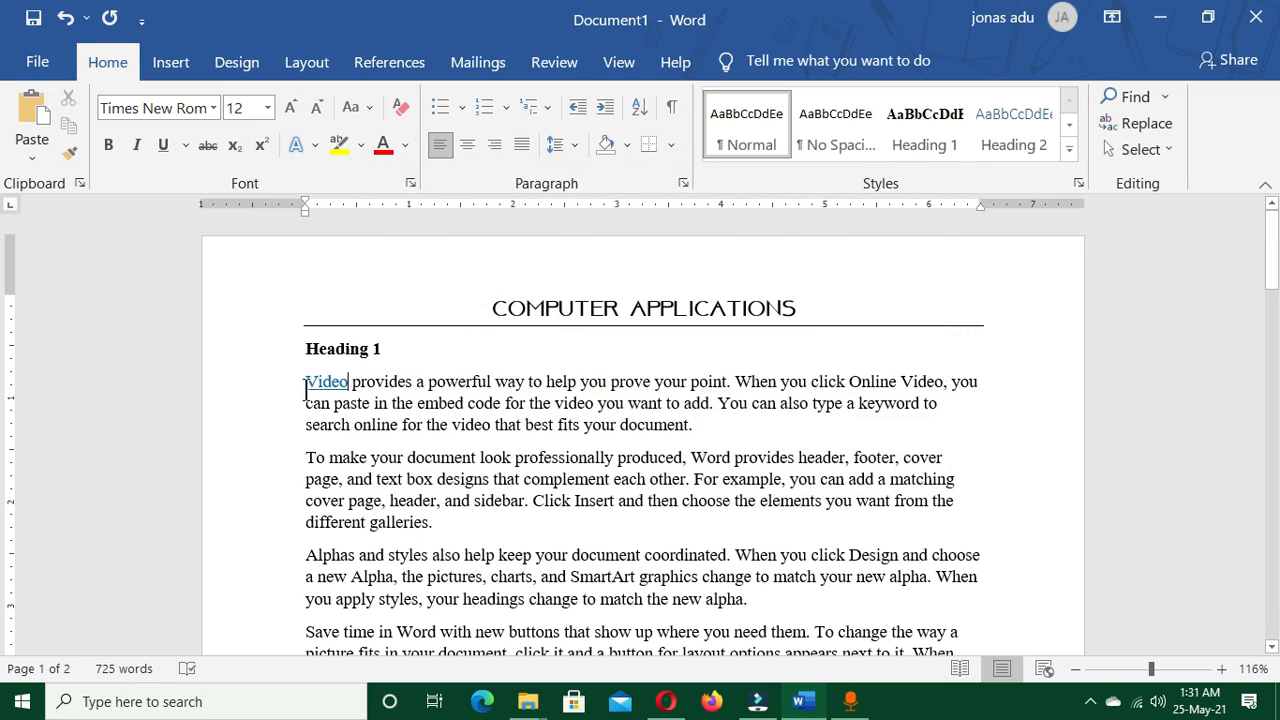
# Follow the "Video" hyperlink, look through the Facebook page in the browser, and switch back to Word
pyautogui.moveTo(327, 388)
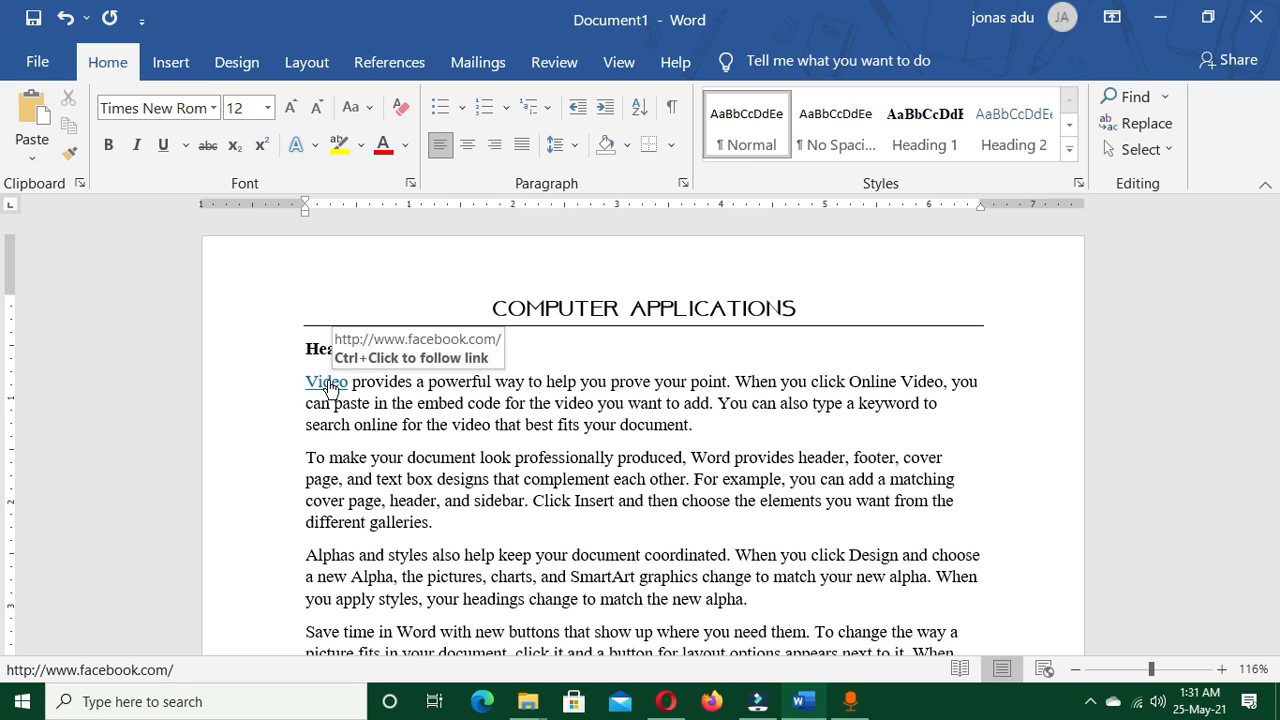
pyautogui.keyDown('ctrl'); pyautogui.click(329, 384); pyautogui.keyUp('ctrl')
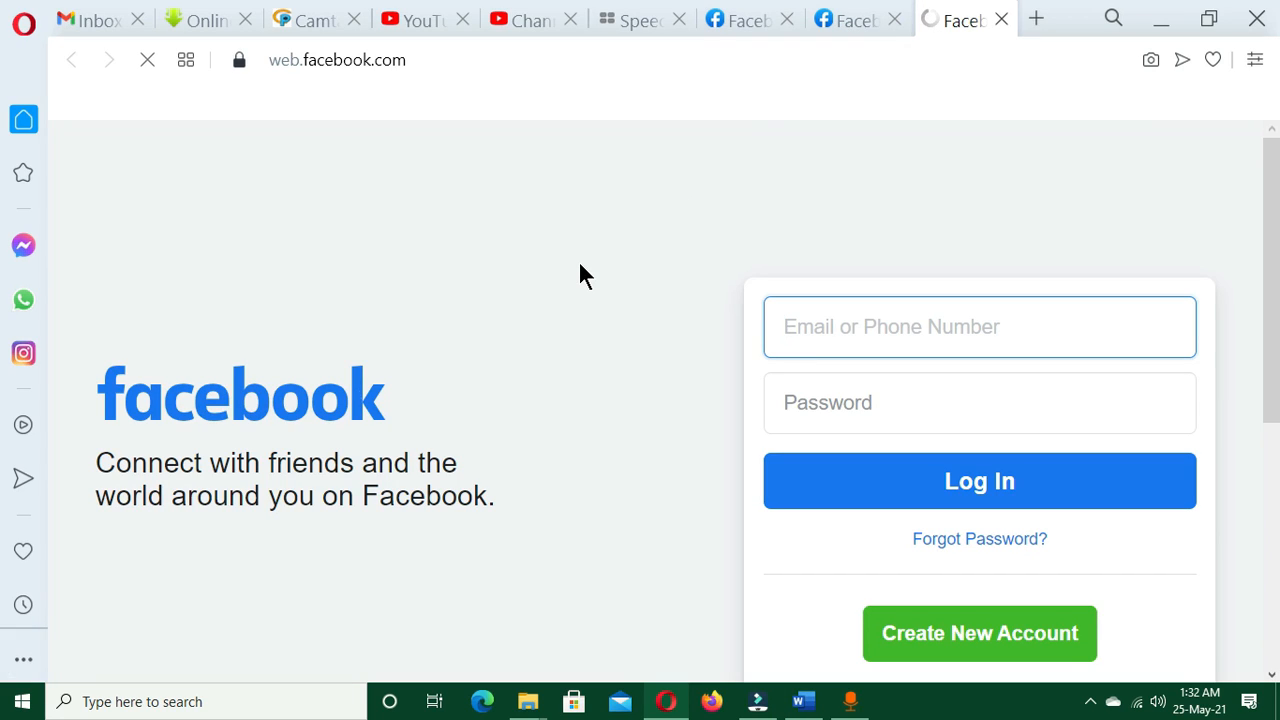
pyautogui.scroll(-3, 585, 270)
pyautogui.scroll(-1, 587, 273)
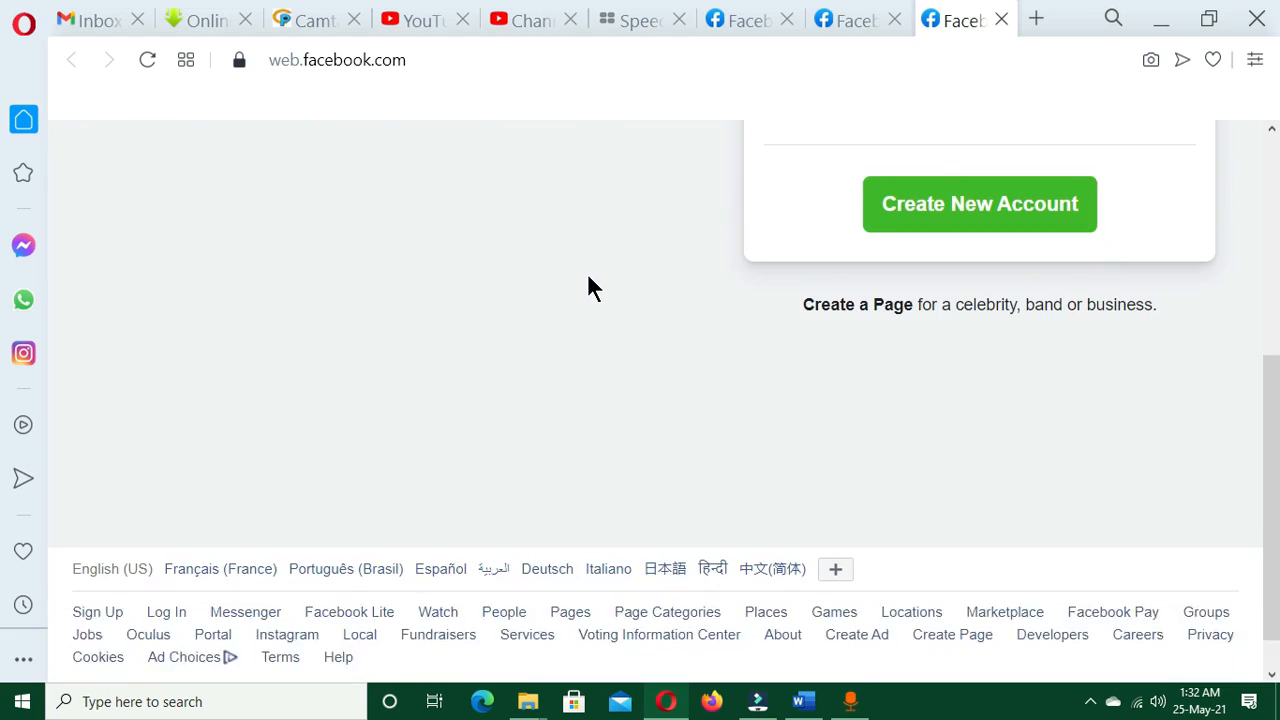
pyautogui.scroll(4, 600, 330)
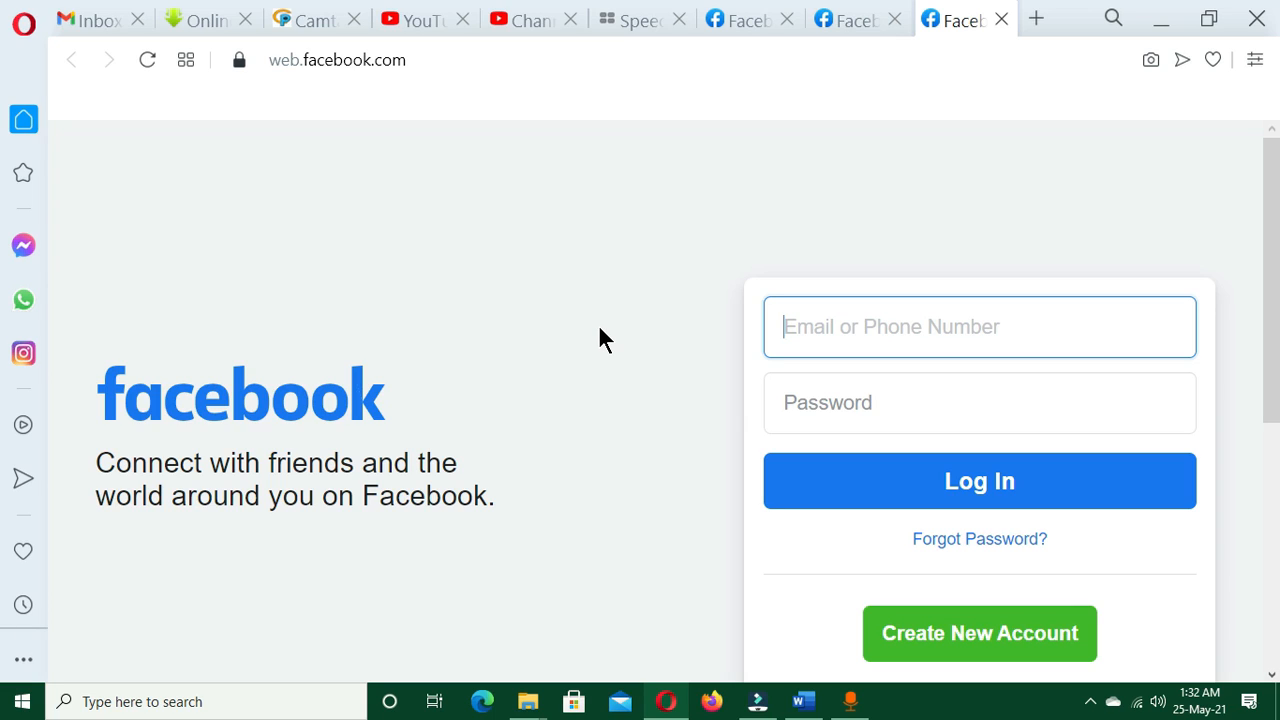
pyautogui.hotkey('alt', 'Tab')
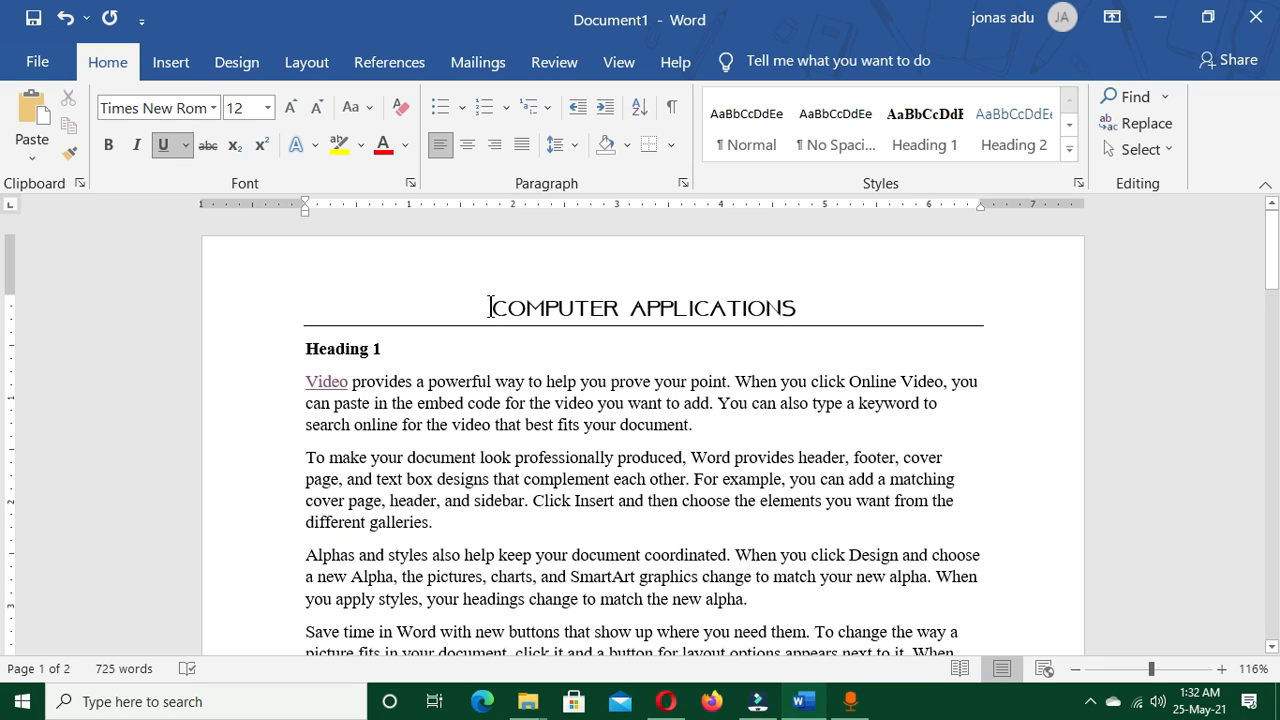
# Left-align the "COMPUTER APPLICATIONS" title and undo the alignment change
pyautogui.moveTo(489, 307); pyautogui.dragTo(804, 304)
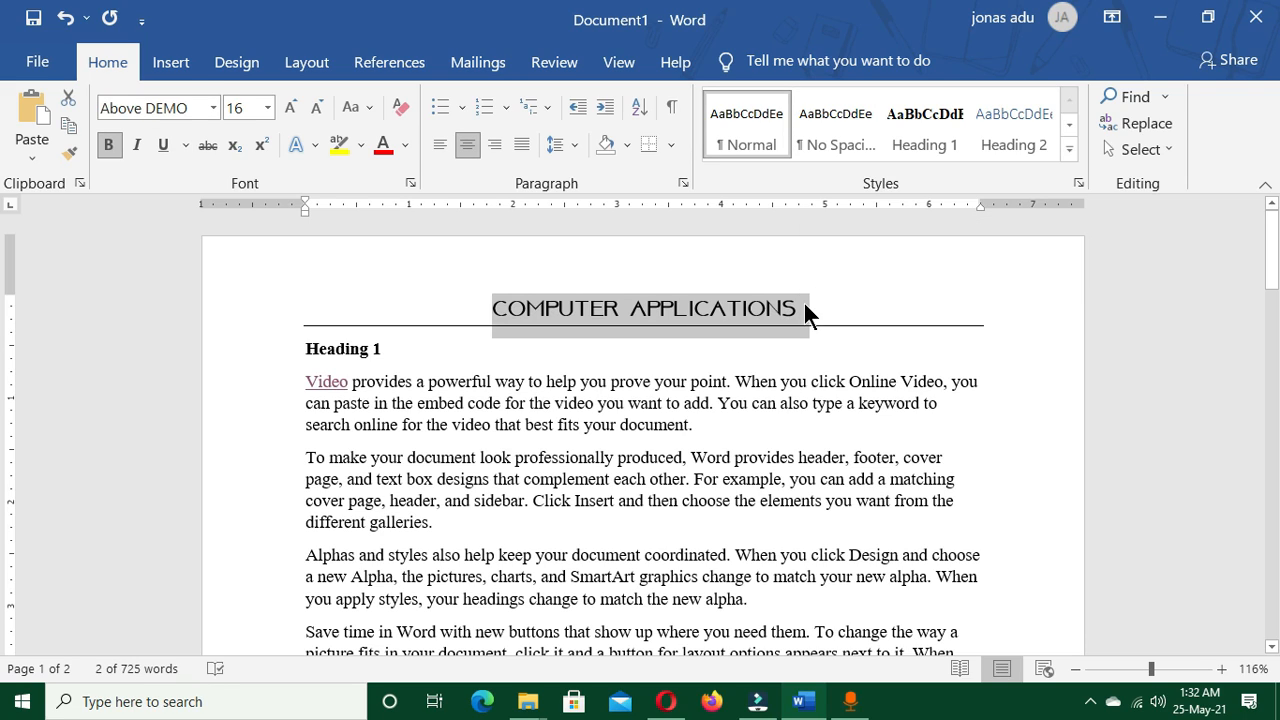
pyautogui.hotkey('ctrl', 'l')
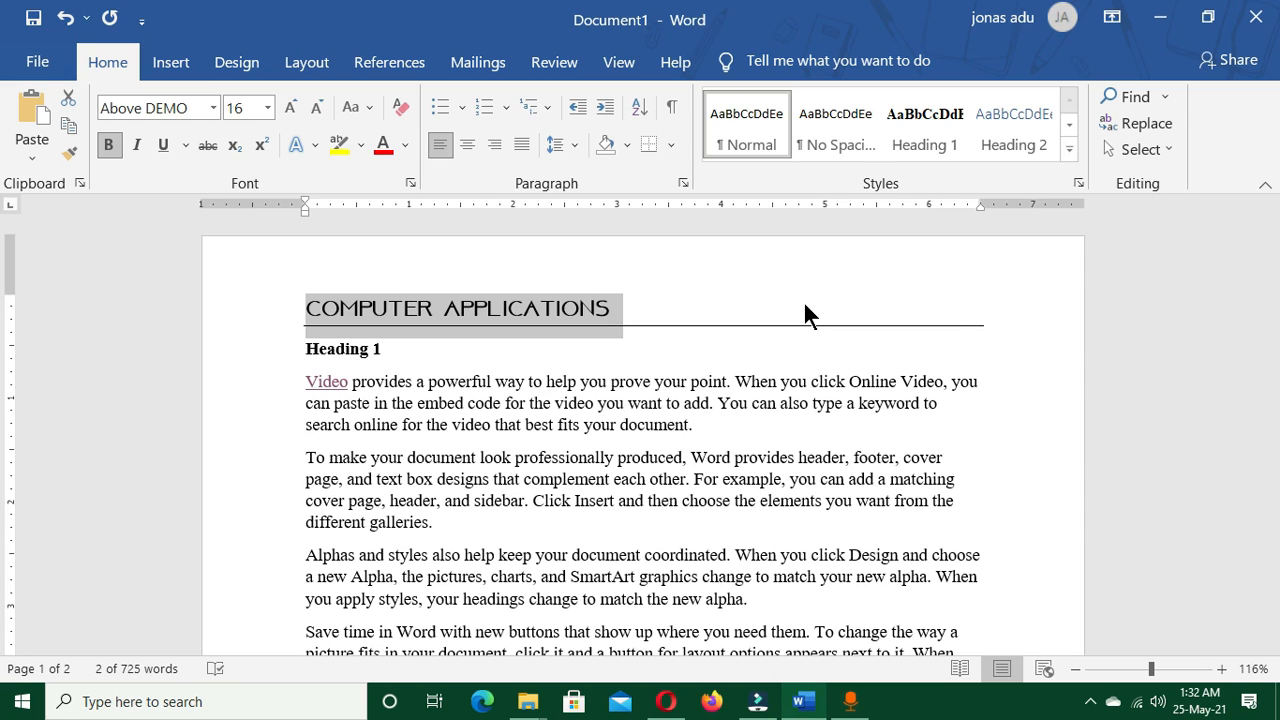
pyautogui.hotkey('ctrl', 'z')
pyautogui.click(460, 422)
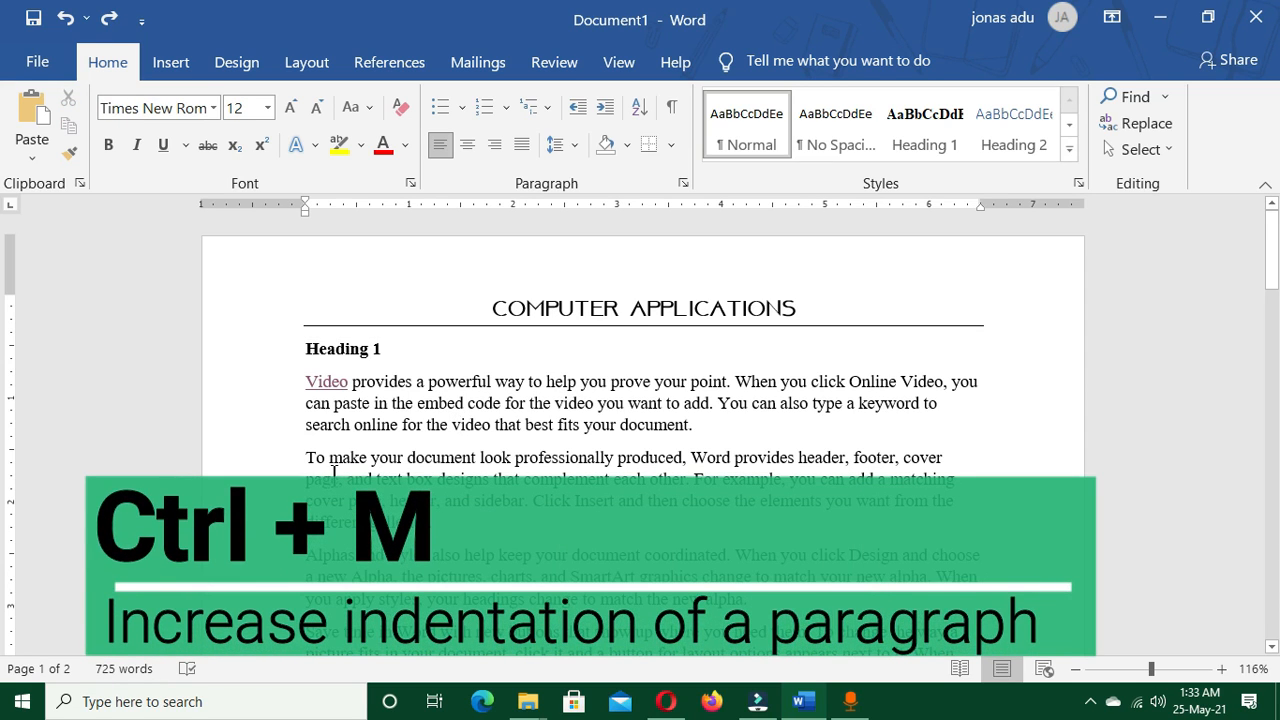
# Increase the left indentation of the paragraph starting "To make your document look professionally produced" by two levels
pyautogui.scroll(-3, 345, 465)
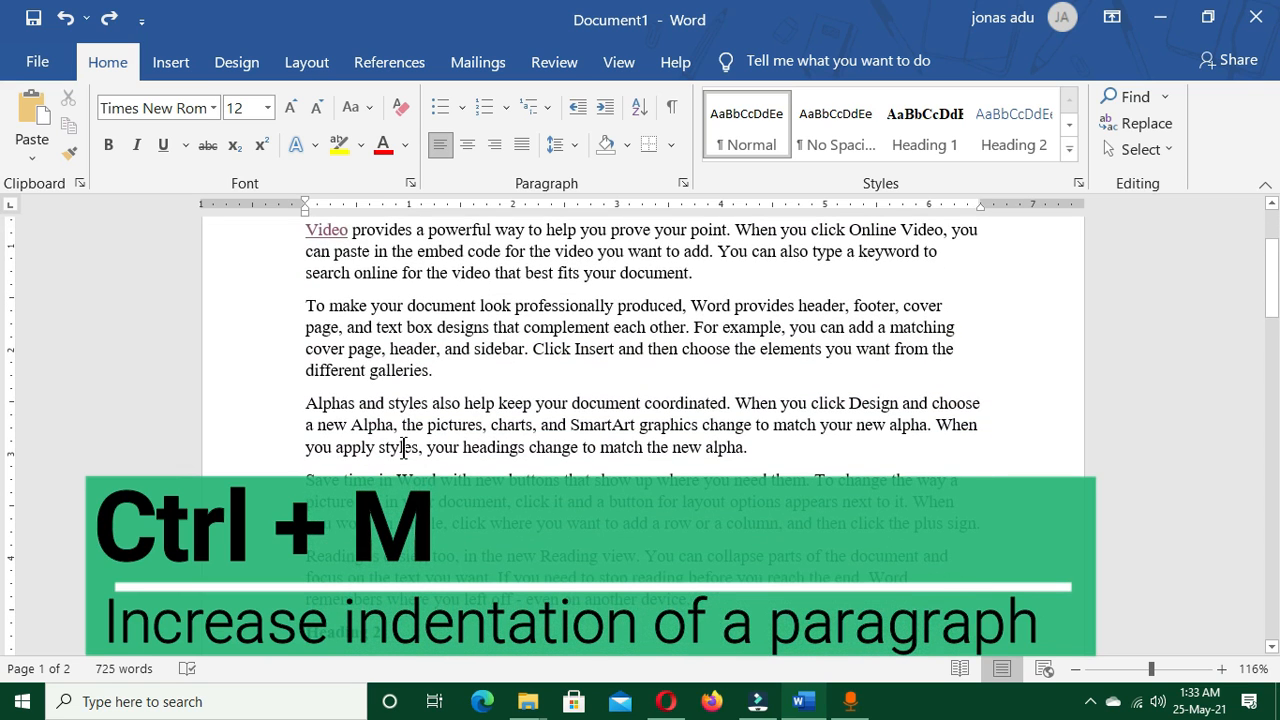
pyautogui.click(306, 305)
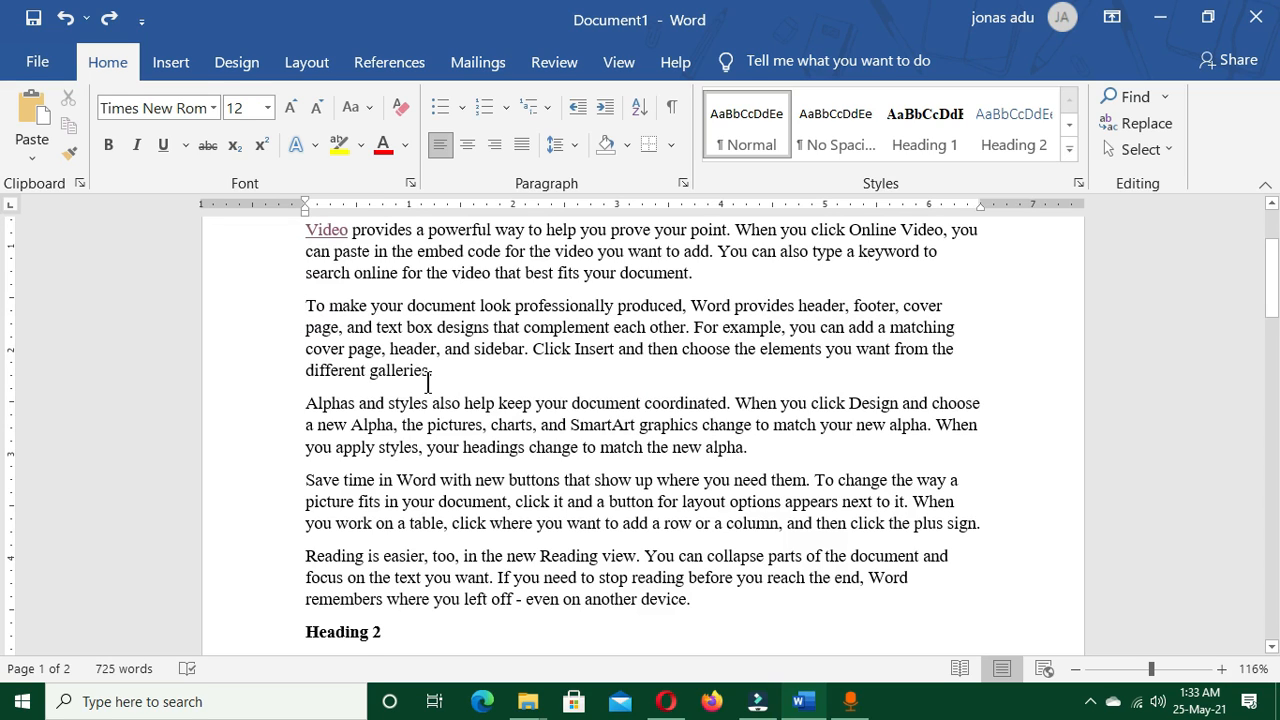
pyautogui.hotkey('ctrl', 'm')
pyautogui.hotkey('ctrl', 'm')
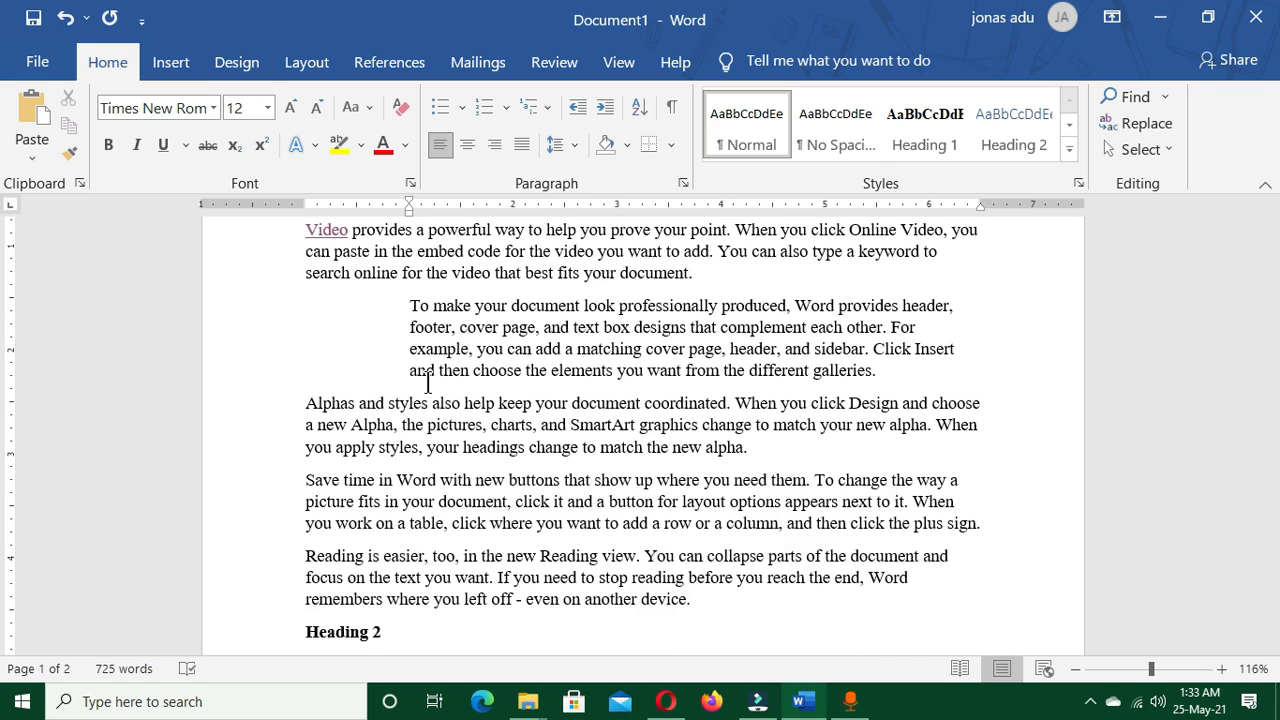
# Create a new blank document and close it again
pyautogui.hotkey('ctrl', 'n')
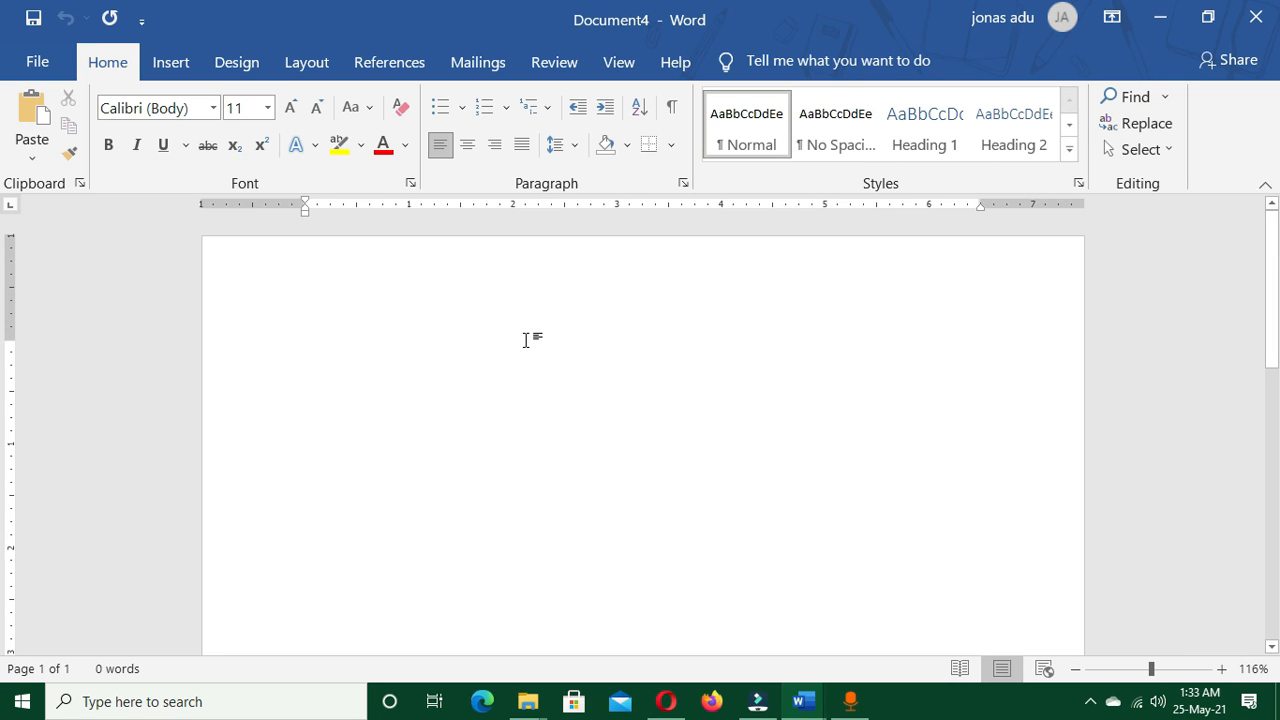
pyautogui.click(1256, 18)
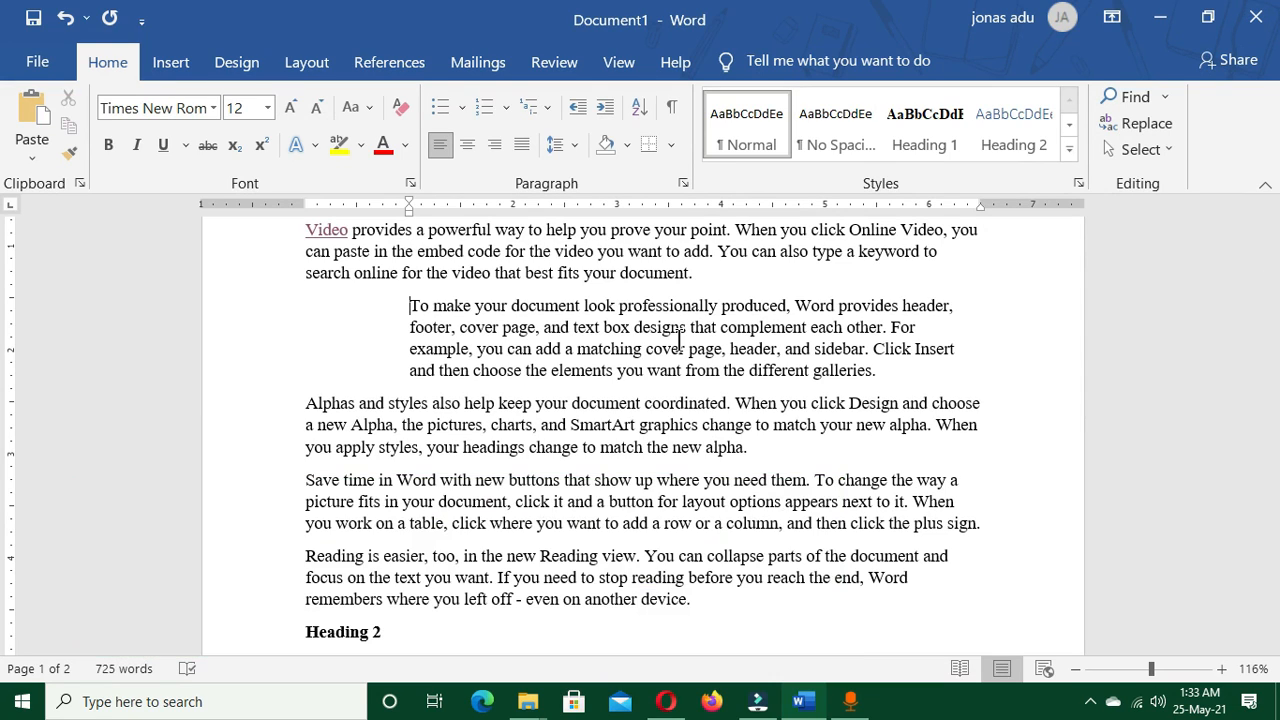
# View the page for opening recent files and the print settings with preview, returning to the document after each
pyautogui.hotkey('ctrl', 'o')
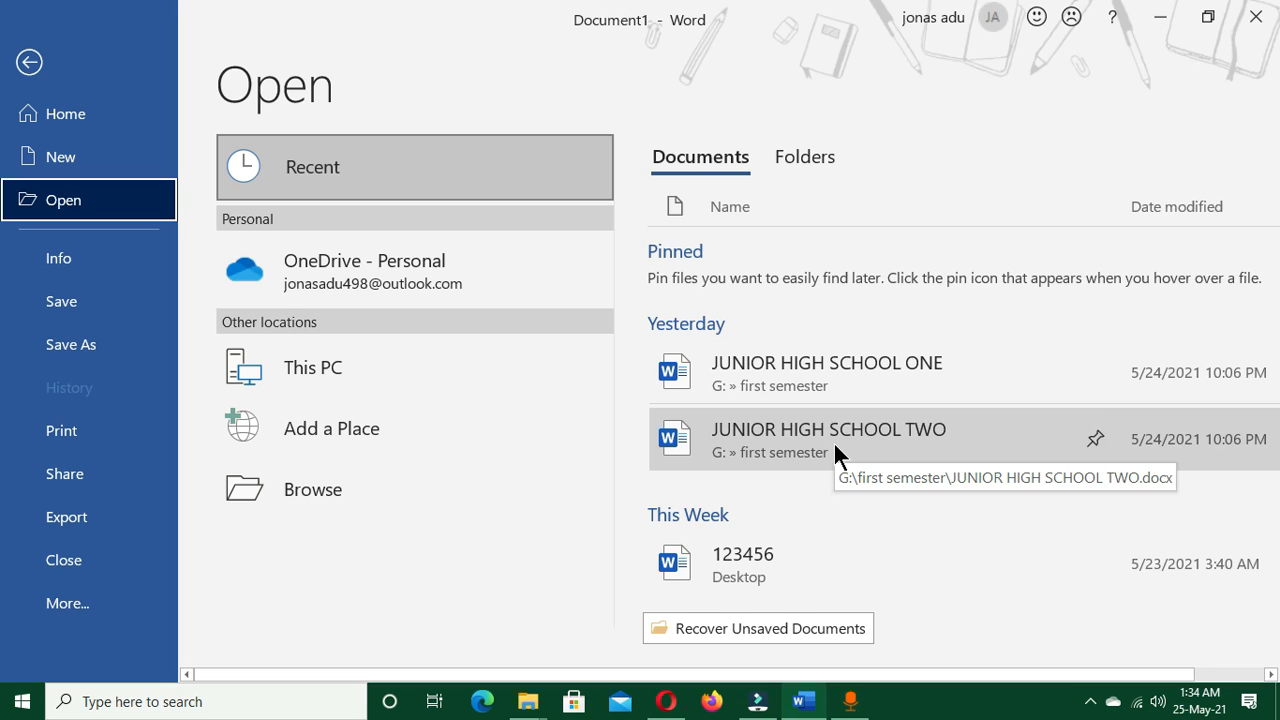
pyautogui.press('Escape')
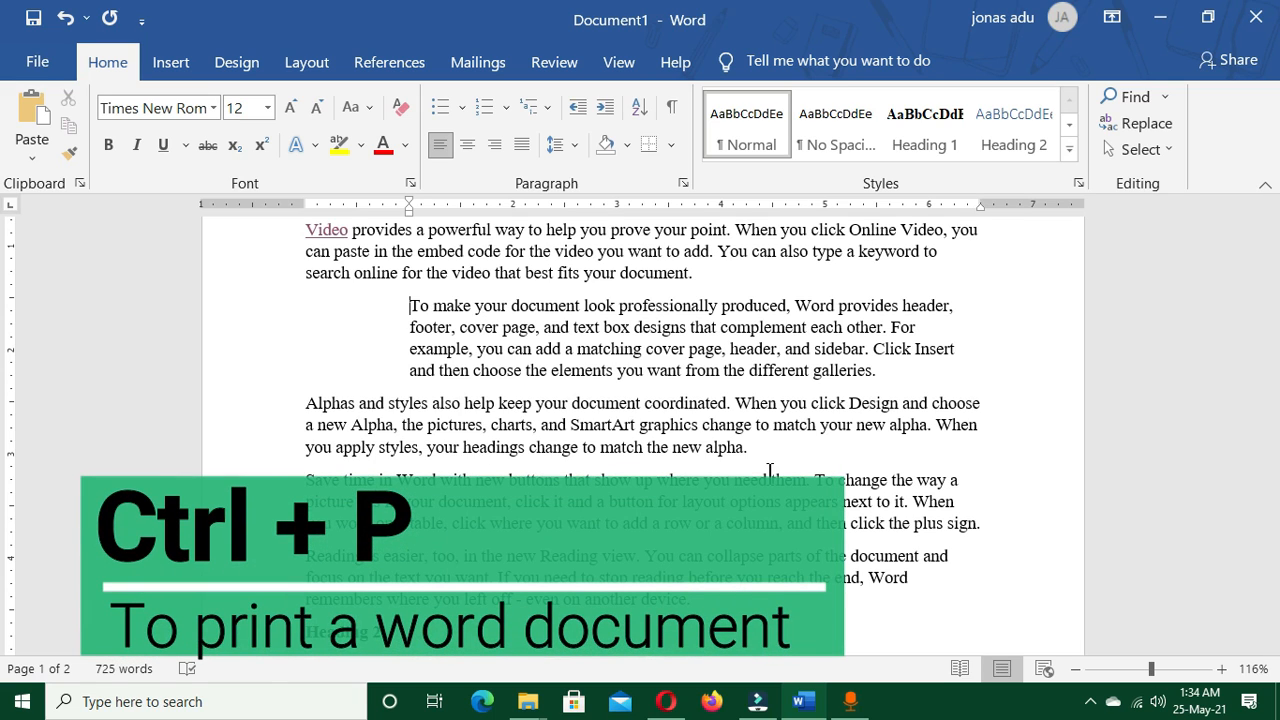
pyautogui.hotkey('ctrl', 'p')
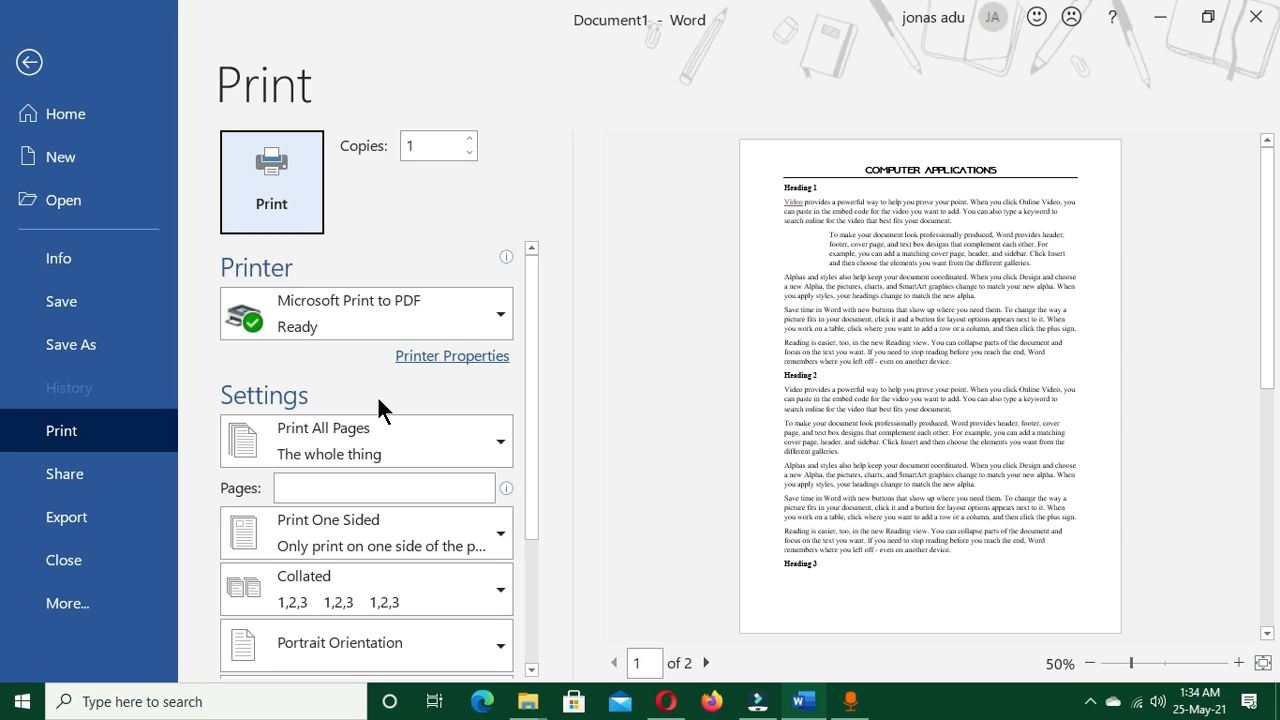
pyautogui.press('Escape')
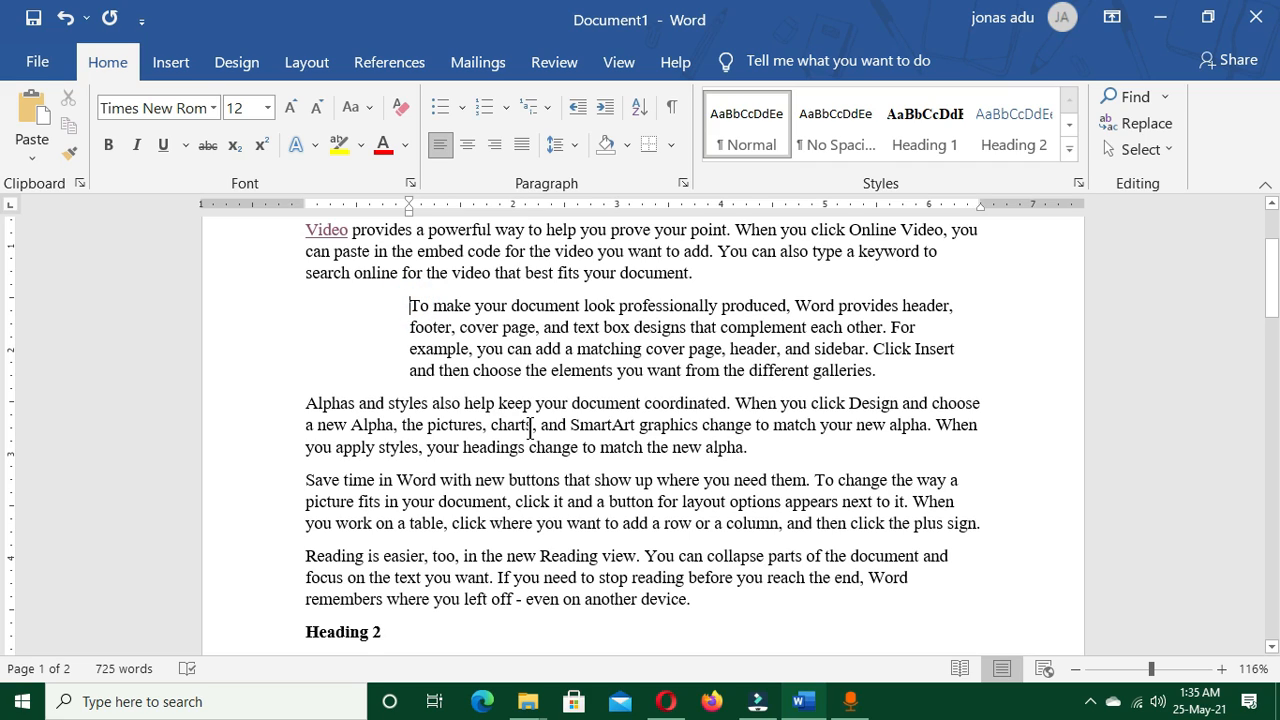
# Remove the left indentation from the paragraph starting "To make your document look professionally produced"
pyautogui.hotkey('ctrl', 'q')
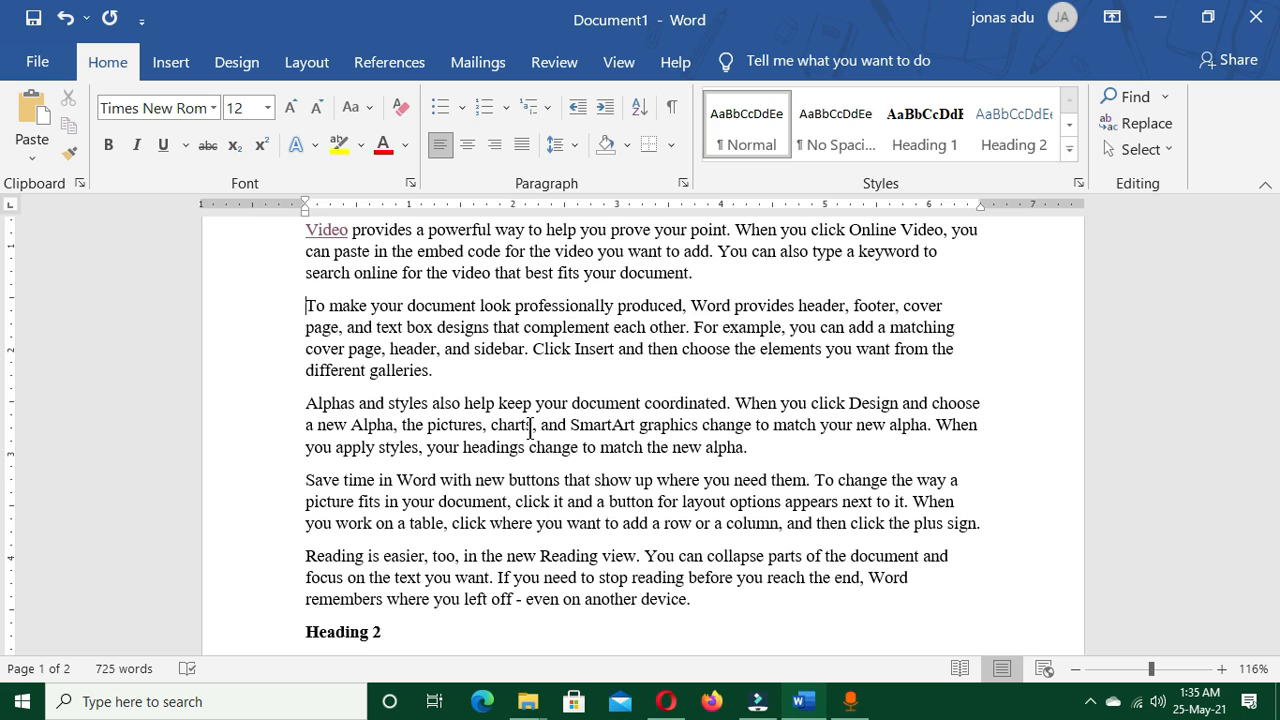
# Right-align the "Heading 1" line near the start of the document and undo the alignment change
pyautogui.hotkey('ctrl', 'Home')
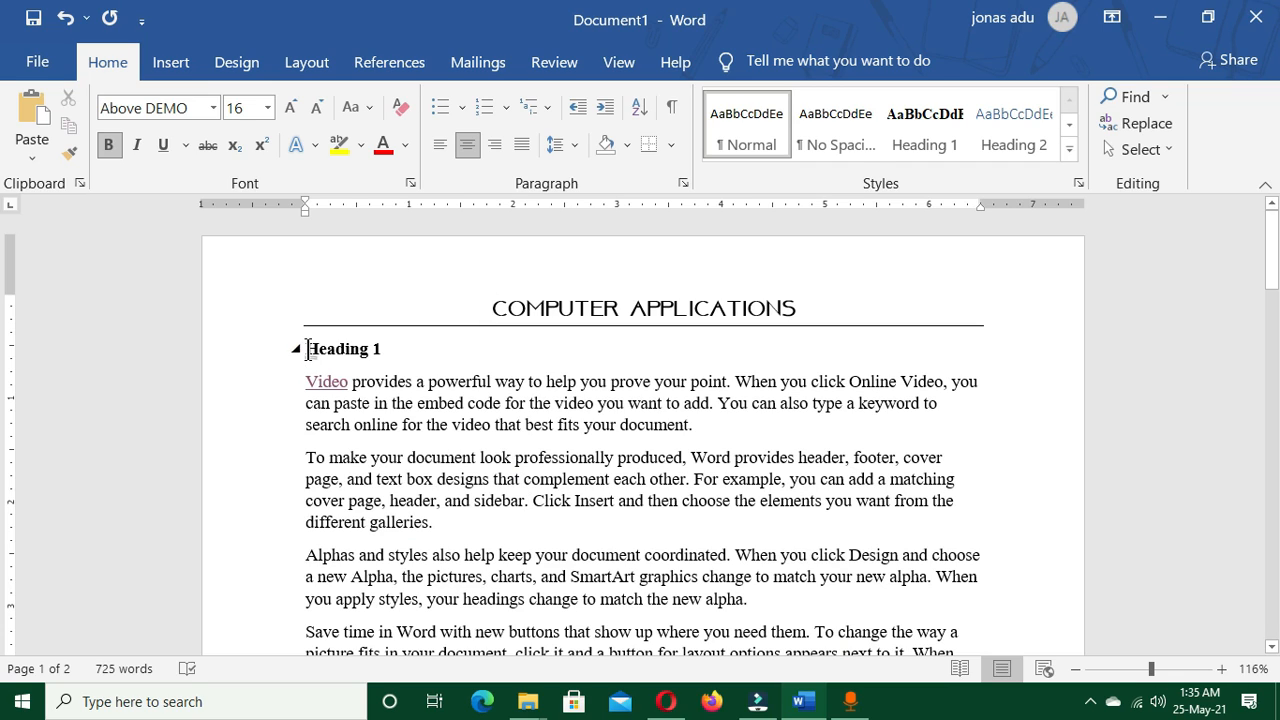
pyautogui.moveTo(307, 349); pyautogui.dragTo(391, 349)
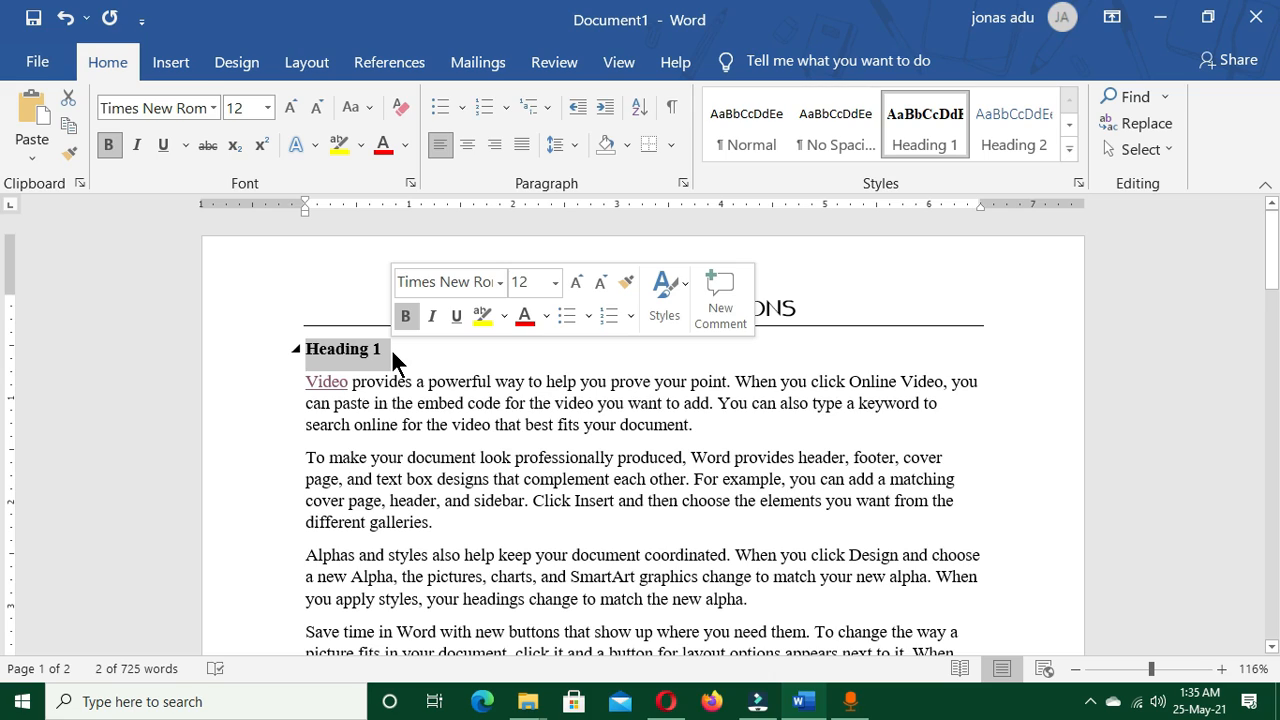
pyautogui.hotkey('ctrl', 'r')
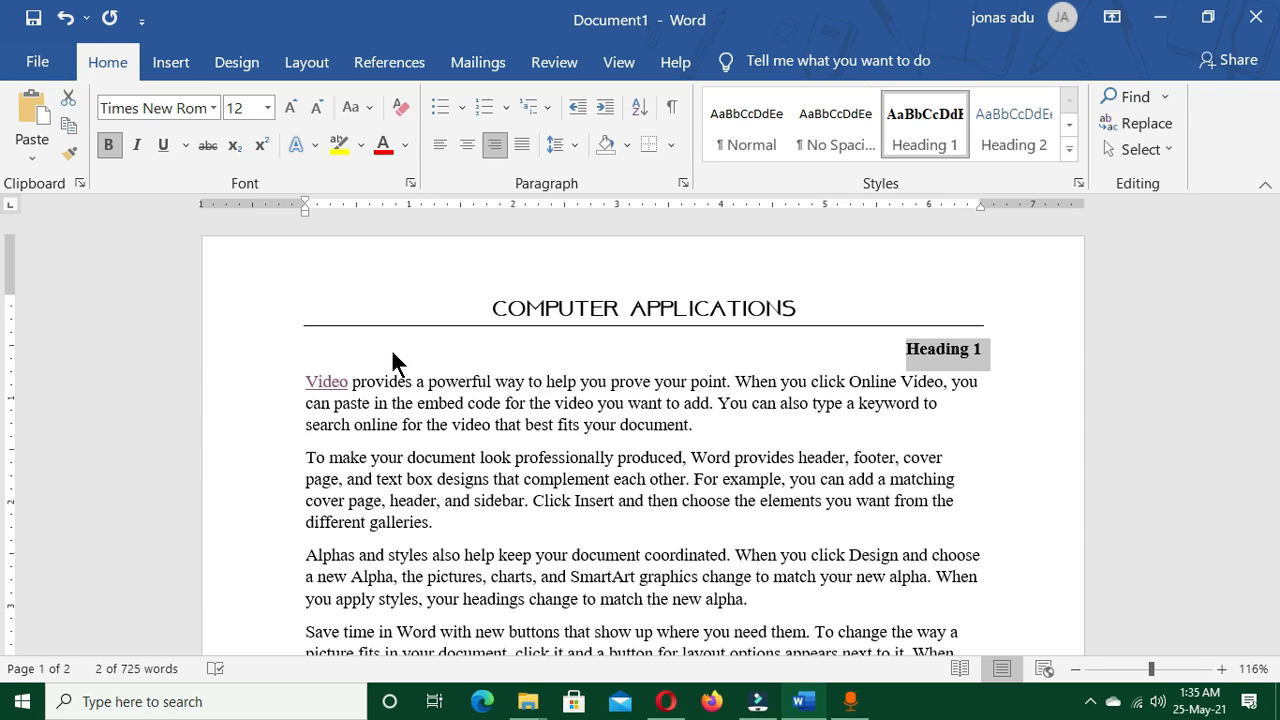
pyautogui.hotkey('ctrl', 'z')
pyautogui.click(516, 424)
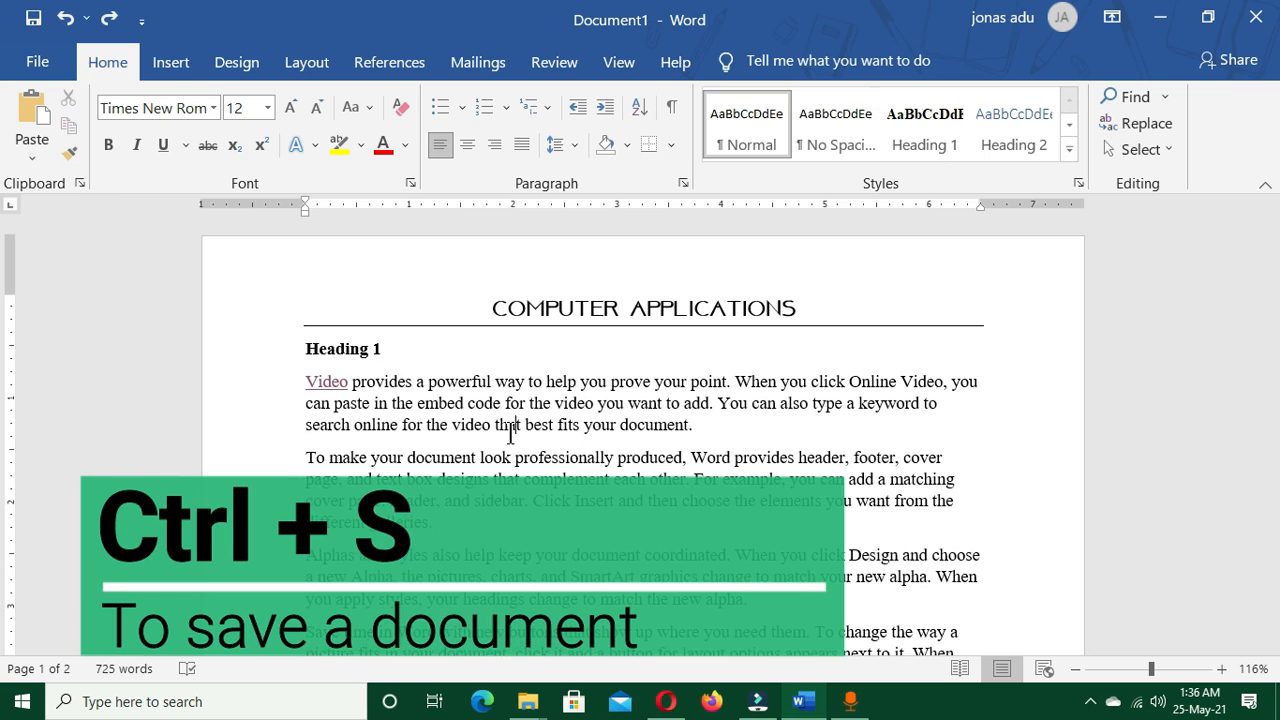
# Try to save the document as "Computer applications" in the OneDrive Documents folder
pyautogui.hotkey('ctrl', 's')
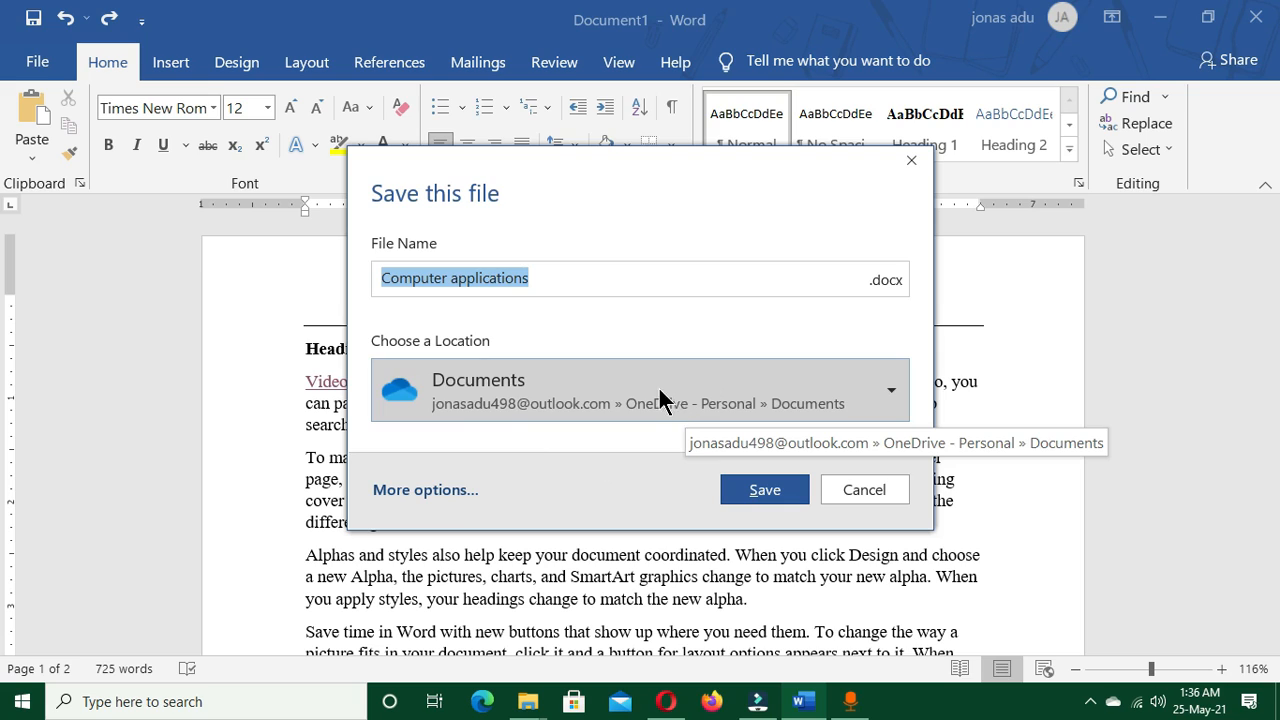
pyautogui.click(765, 489)
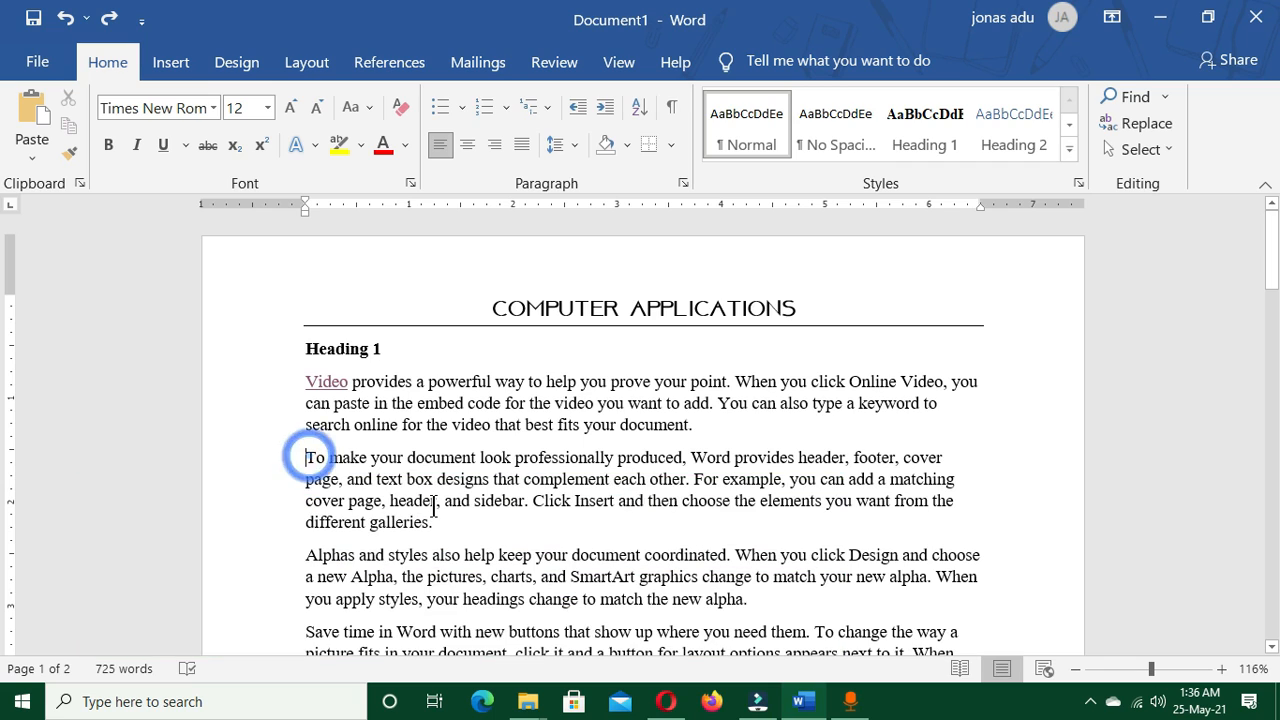
# Apply a hanging indent to the paragraph starting "To make your document look professionally produced"
pyautogui.click(307, 458)
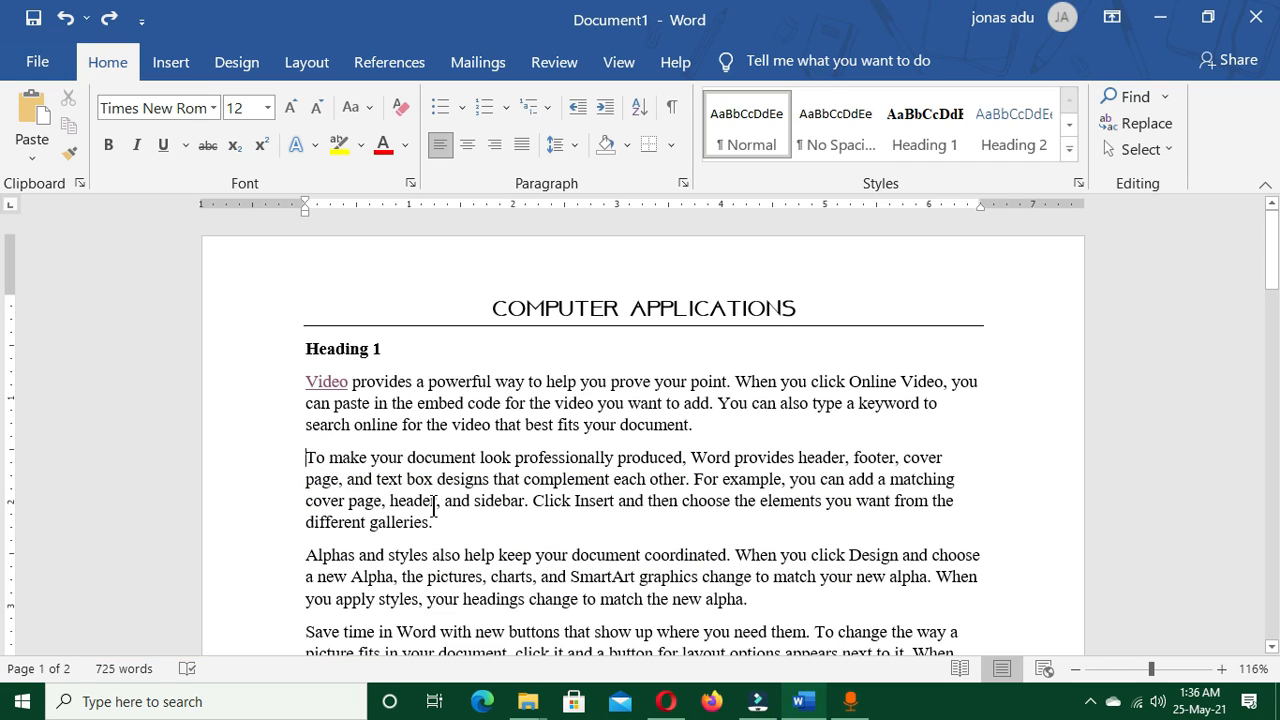
pyautogui.hotkey('ctrl', 't')
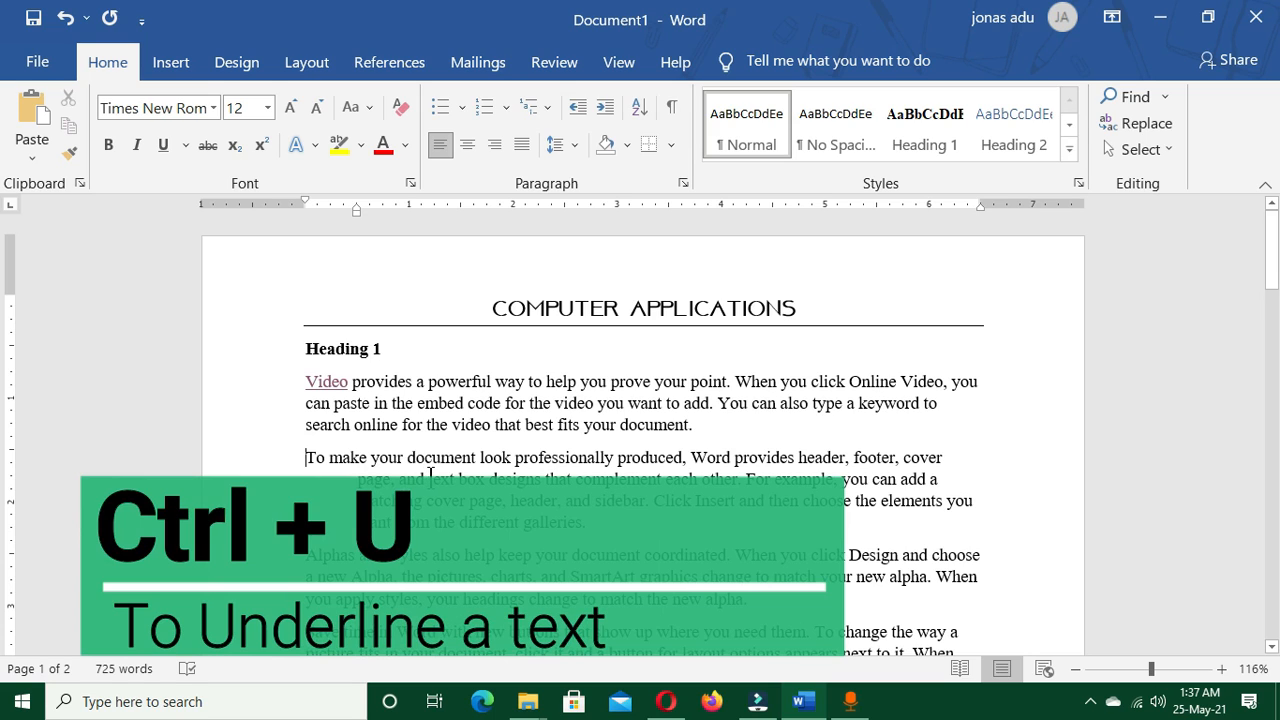
# Underline "search online for the video that best fits your document" in the first paragraph under Heading 1
pyautogui.moveTo(305, 424); pyautogui.dragTo(679, 428)
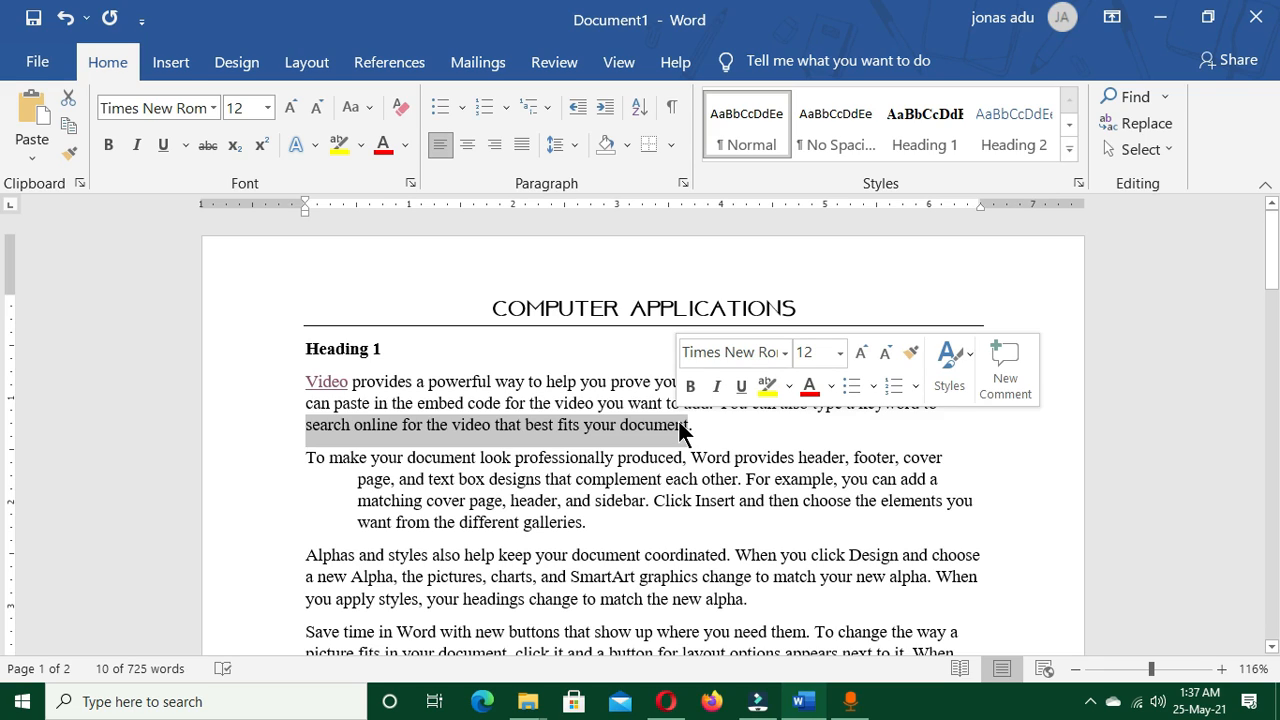
pyautogui.hotkey('ctrl', 'u')
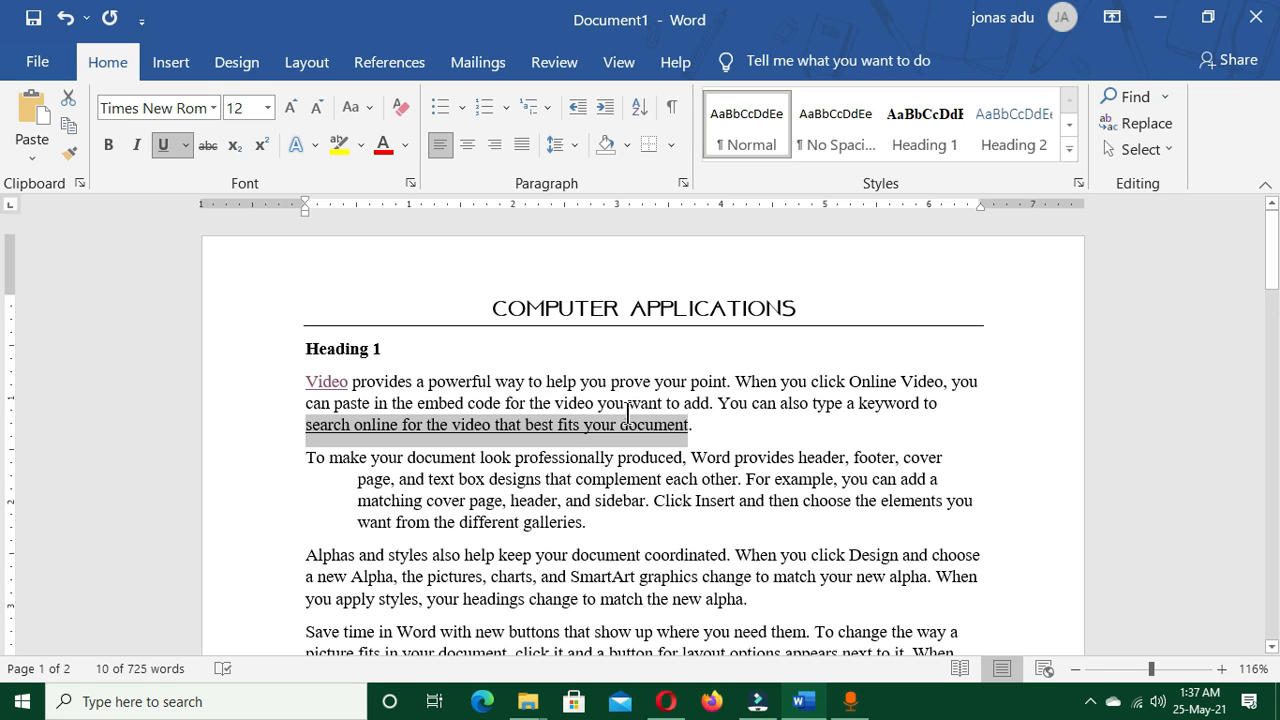
# Show the clipboard contents, paste "To make your document look professionally" after "Heading 3", and hide the clipboard contents
pyautogui.scroll(-2, 582, 497)
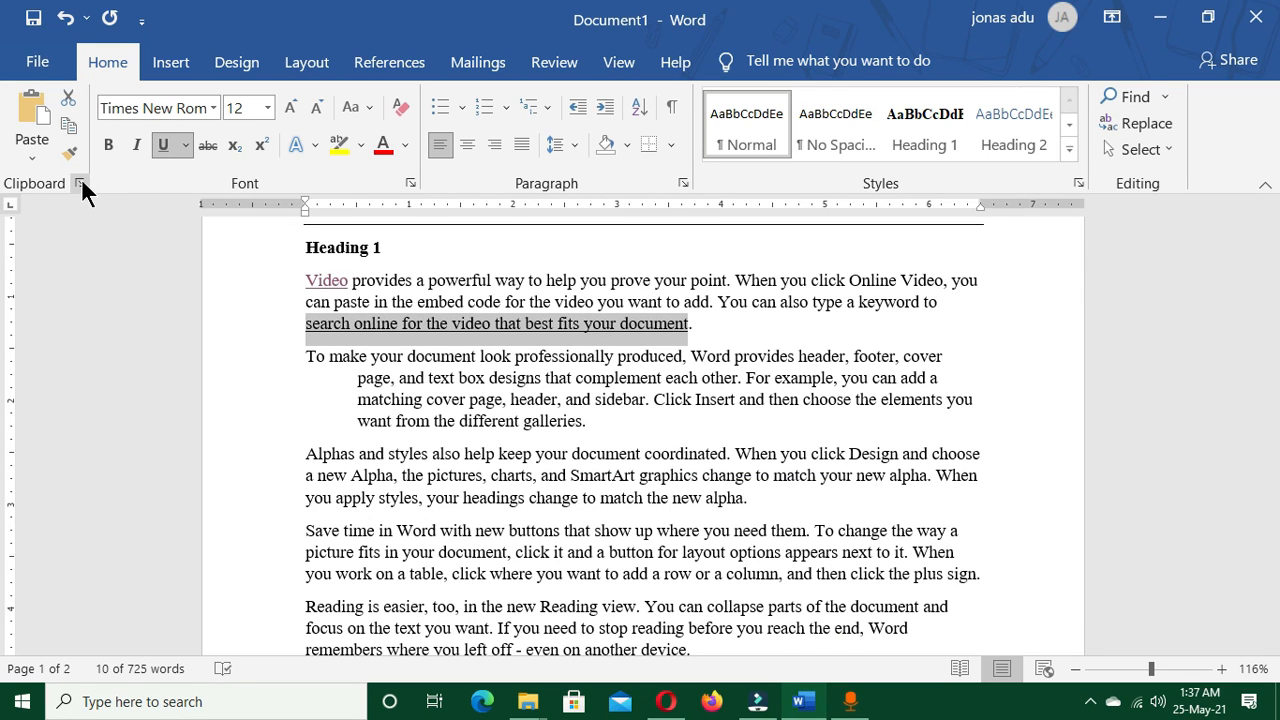
pyautogui.click(79, 183)
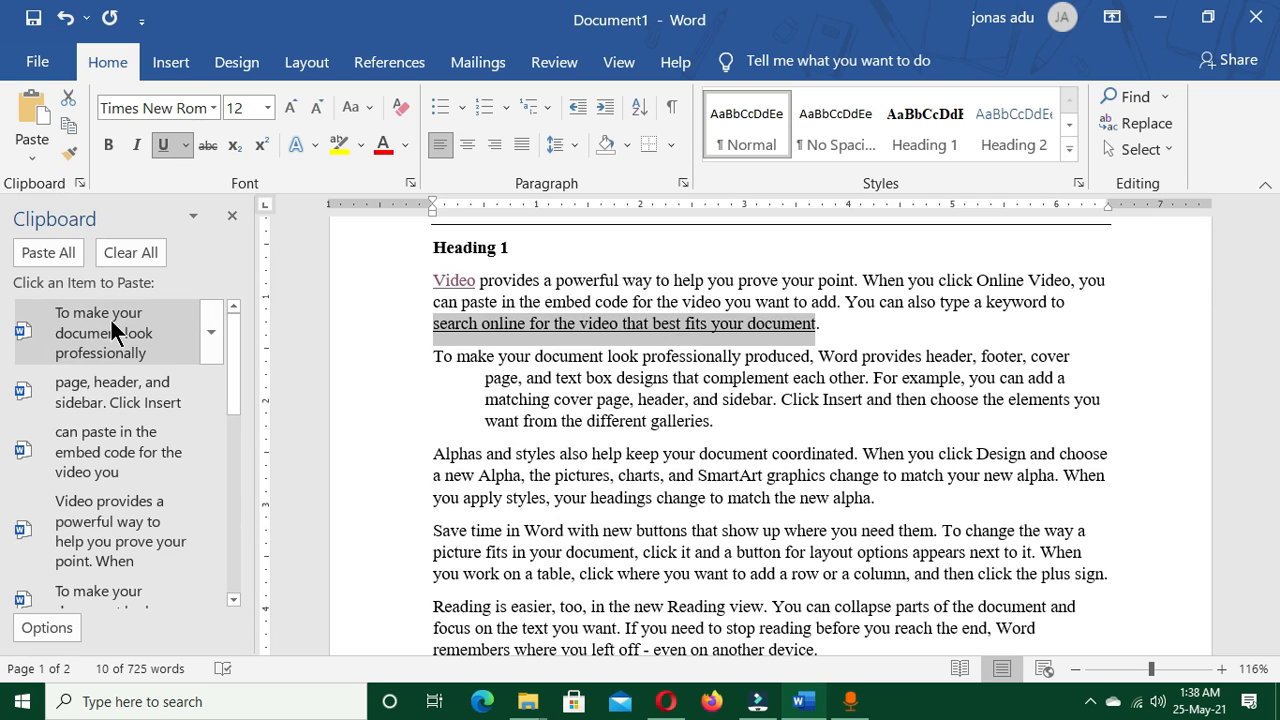
pyautogui.scroll(-10, 466, 414)
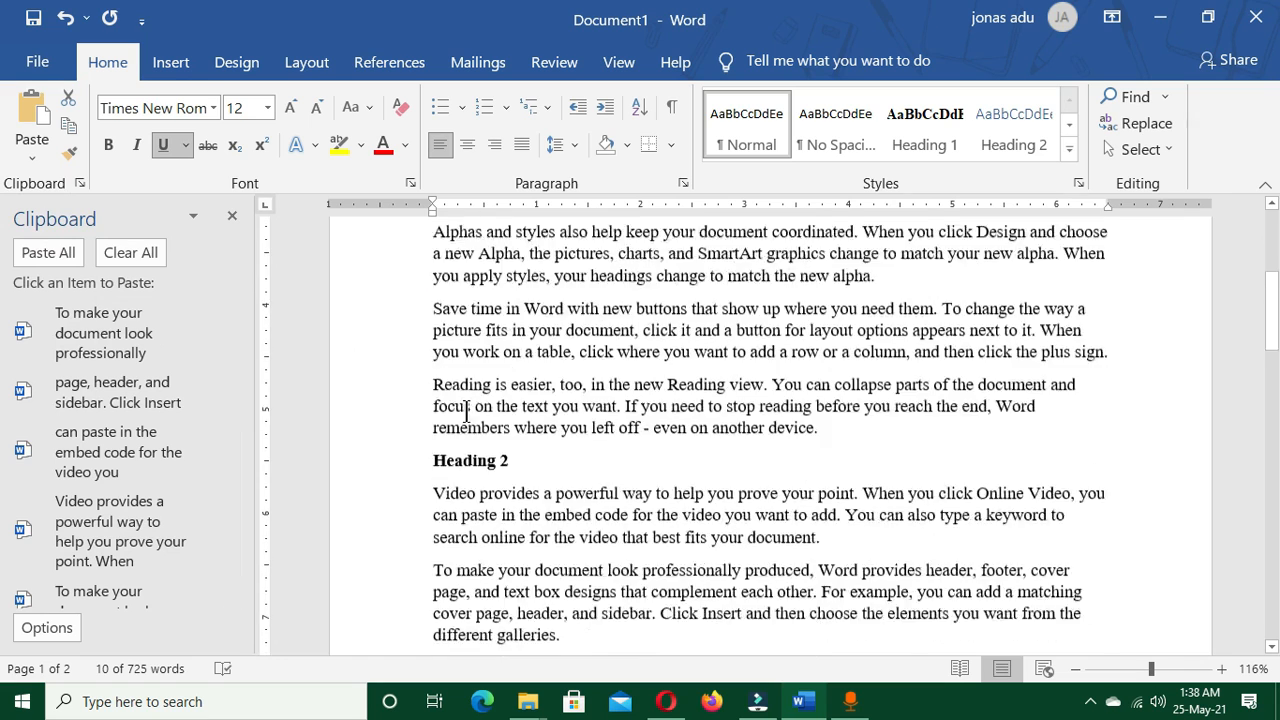
pyautogui.click(528, 460)
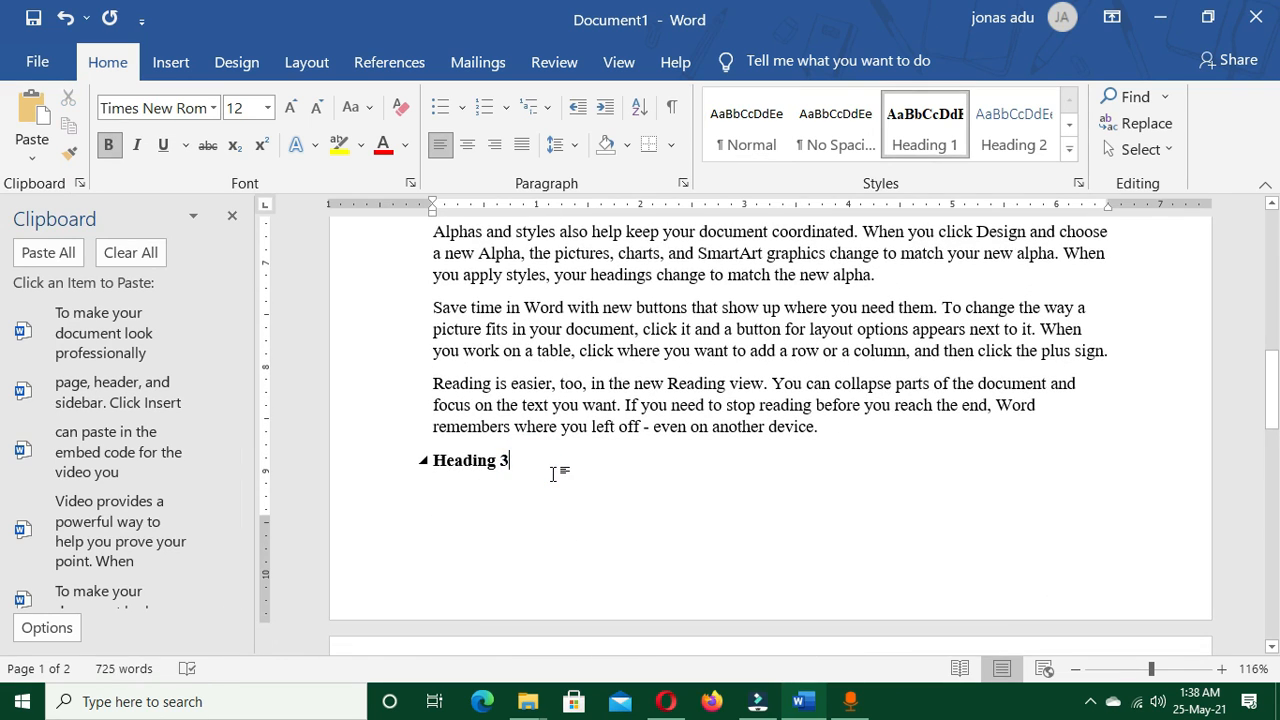
pyautogui.write('To make your document look professionally')
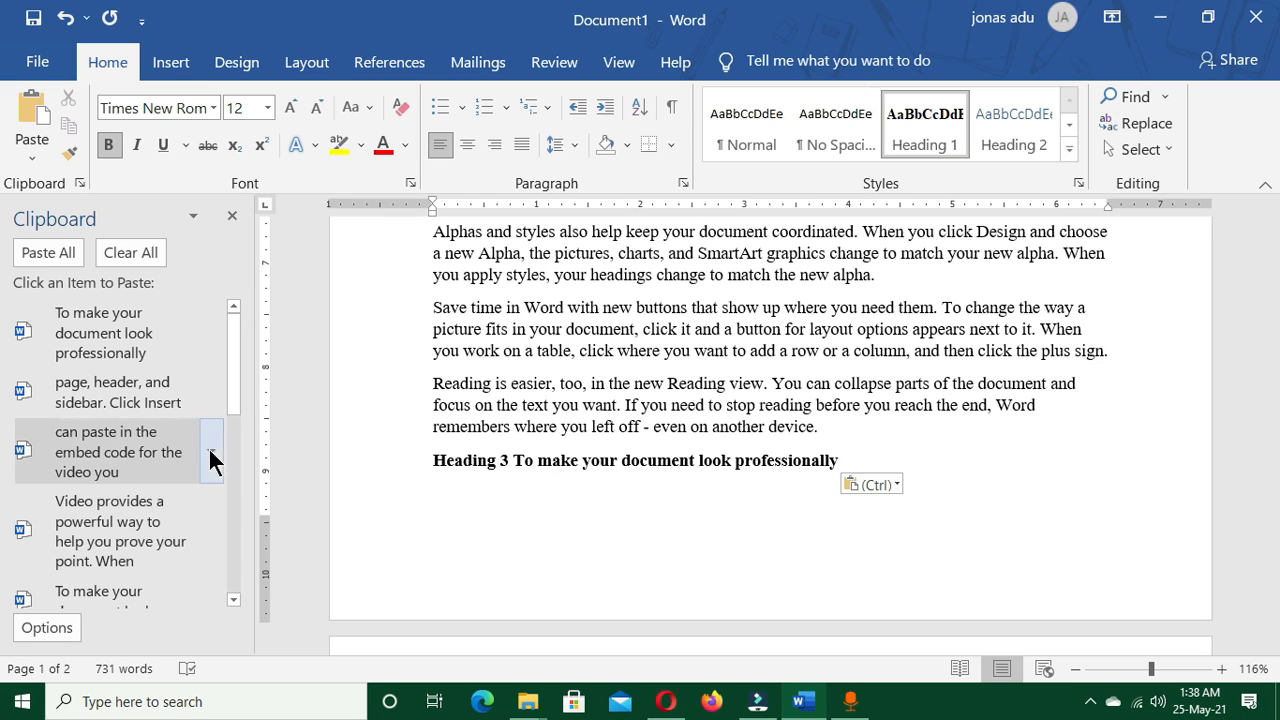
pyautogui.click(232, 212)
# Return to the start of the document, try to close it, and cancel the request to save changes
pyautogui.hotkey('ctrl', 'Home')
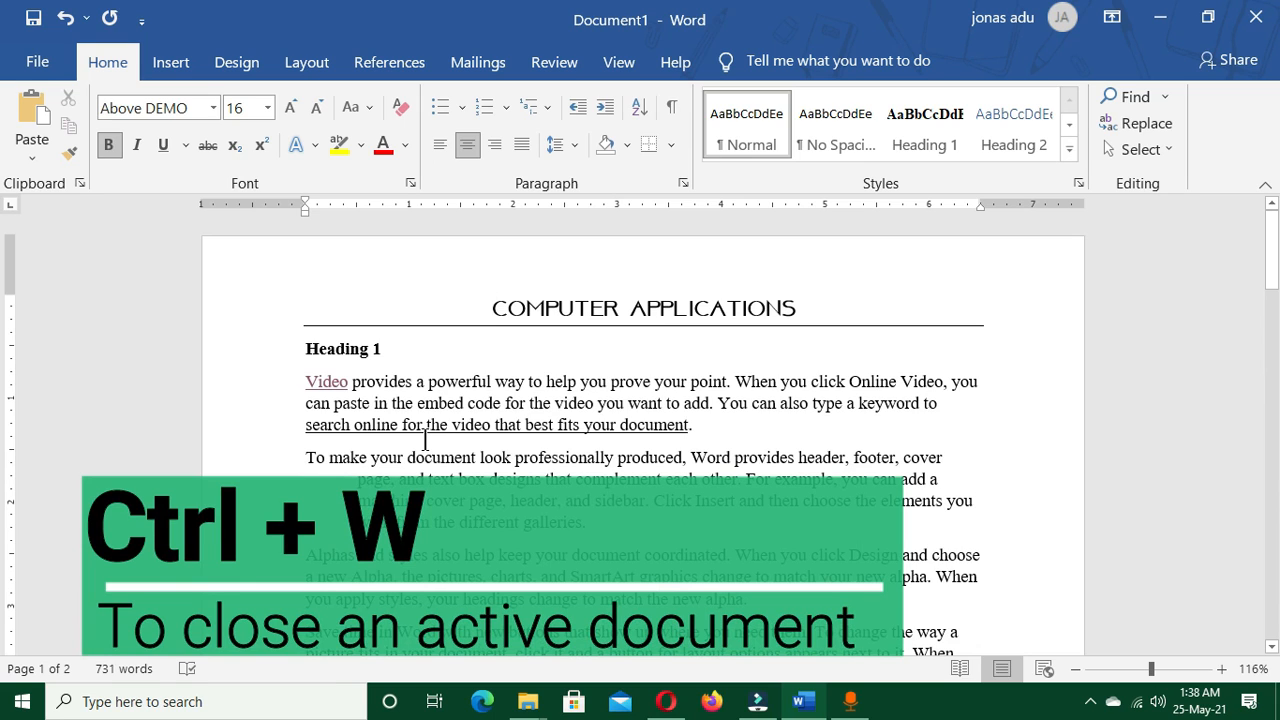
pyautogui.hotkey('ctrl', 'w')
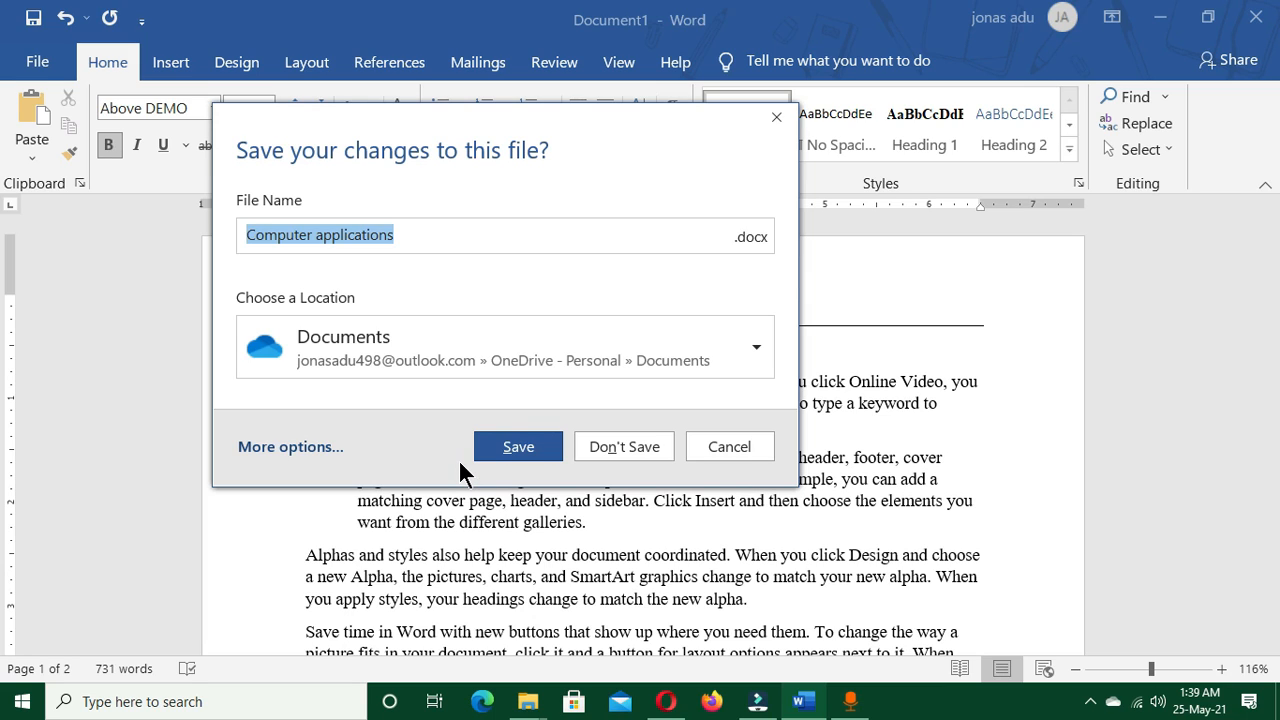
pyautogui.press('Escape')
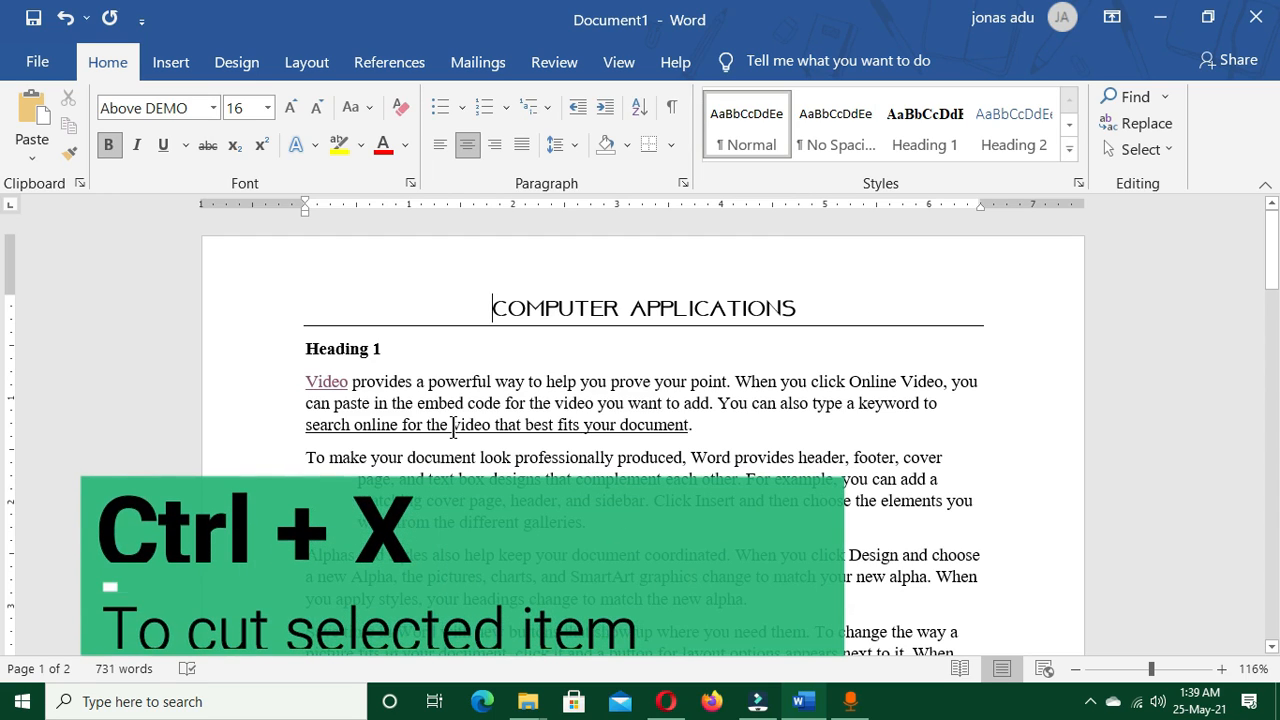
# Cut the paragraph starting "Alphas and styles also help keep your document coordinated" under Heading 1
pyautogui.scroll(-3, 453, 428)
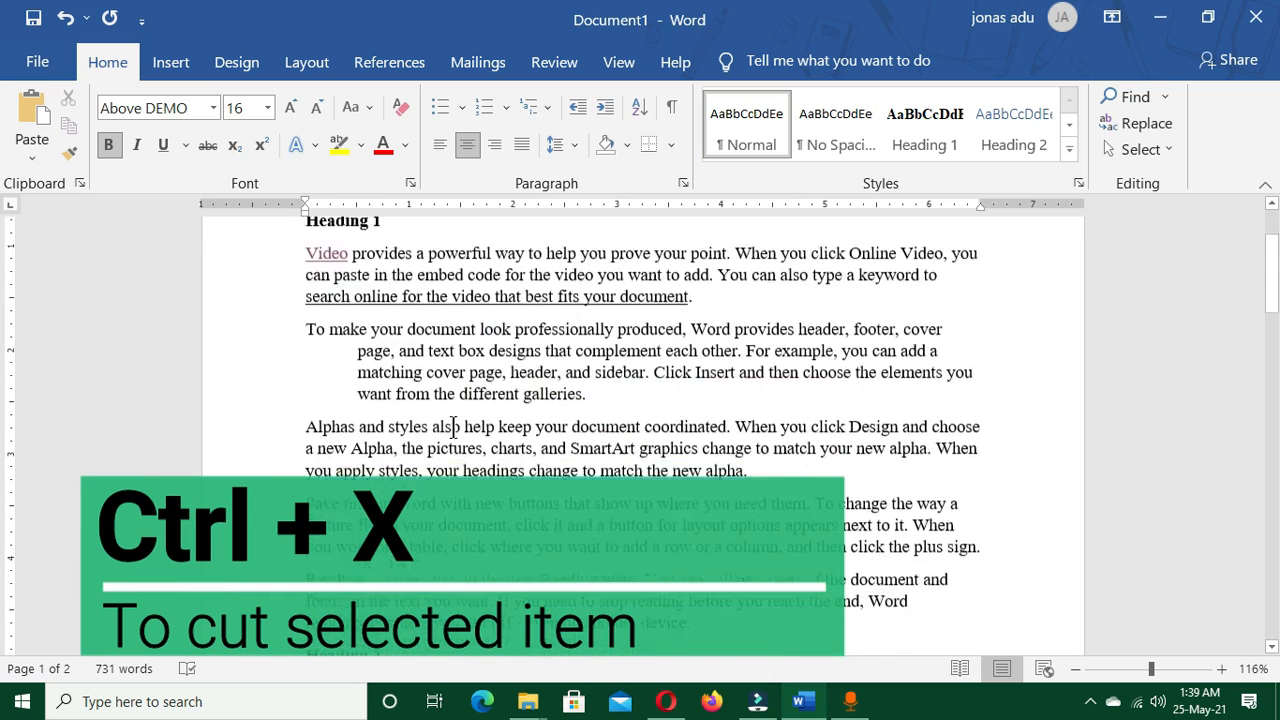
pyautogui.moveTo(298, 342); pyautogui.dragTo(794, 395)
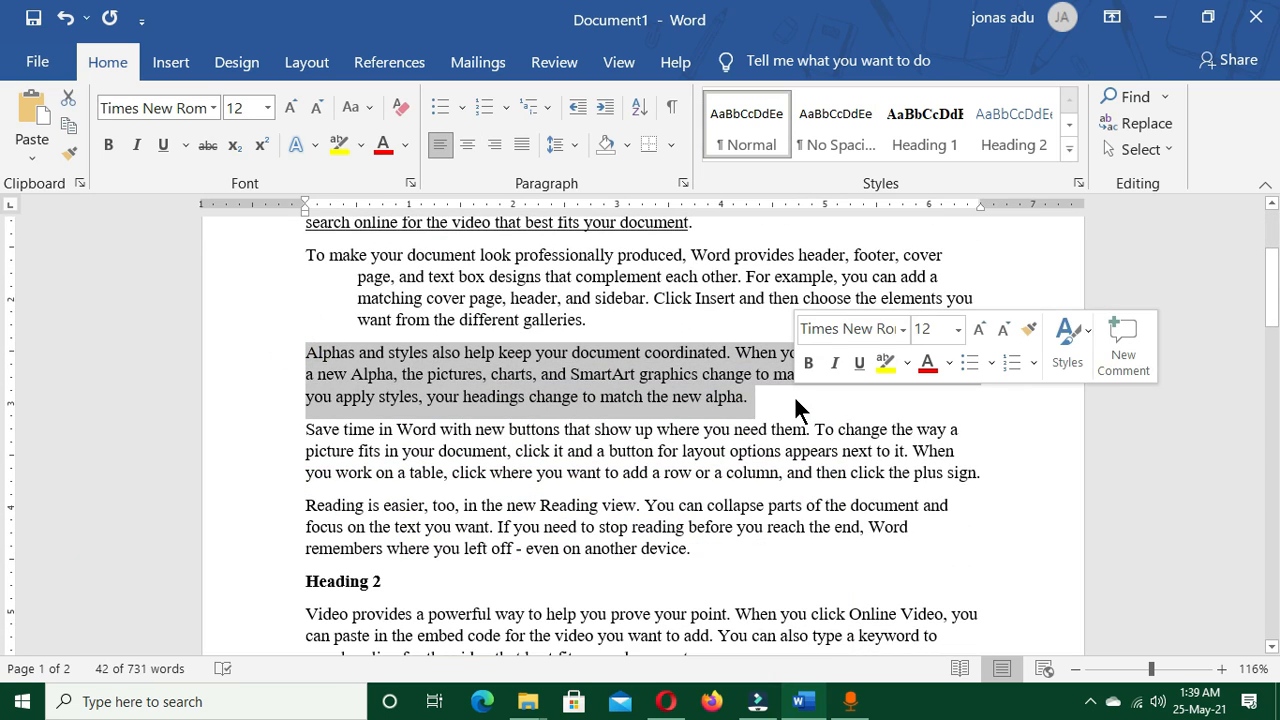
pyautogui.hotkey('ctrl', 'x')
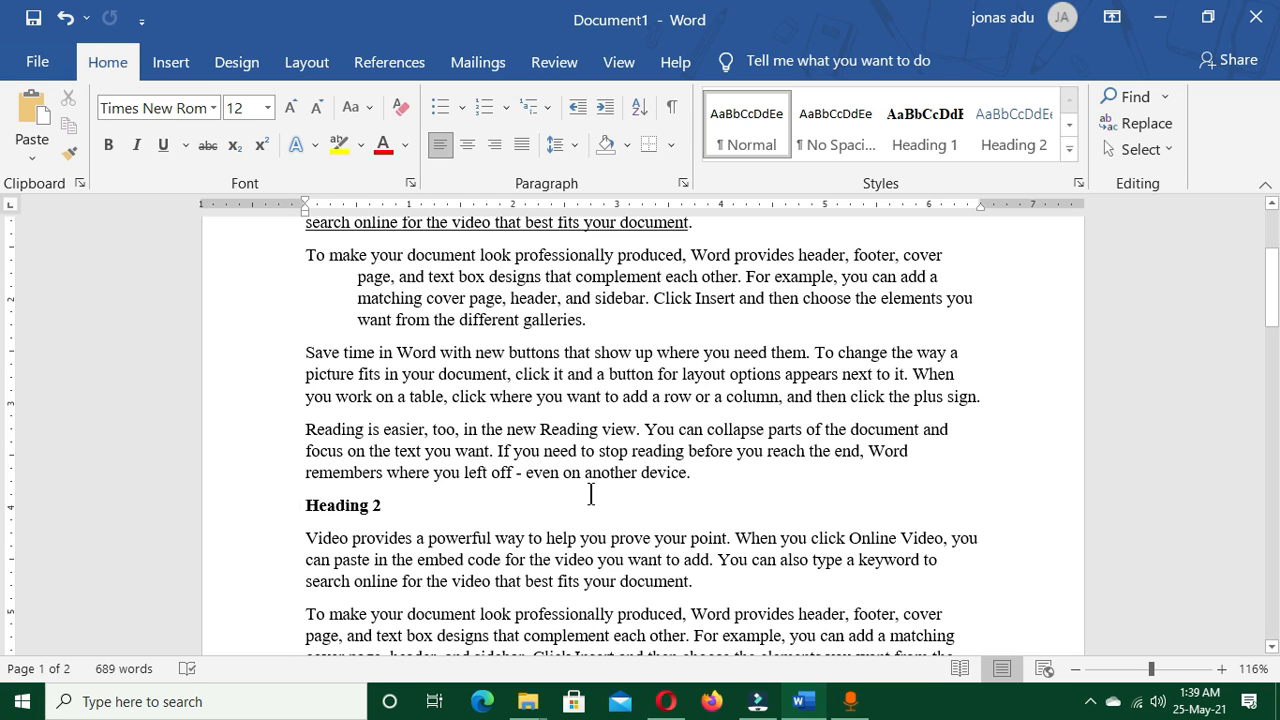
# Paste the cut "Alphas and styles" paragraph five times in the empty area after the text on page 2
pyautogui.scroll(-5, 590, 494)
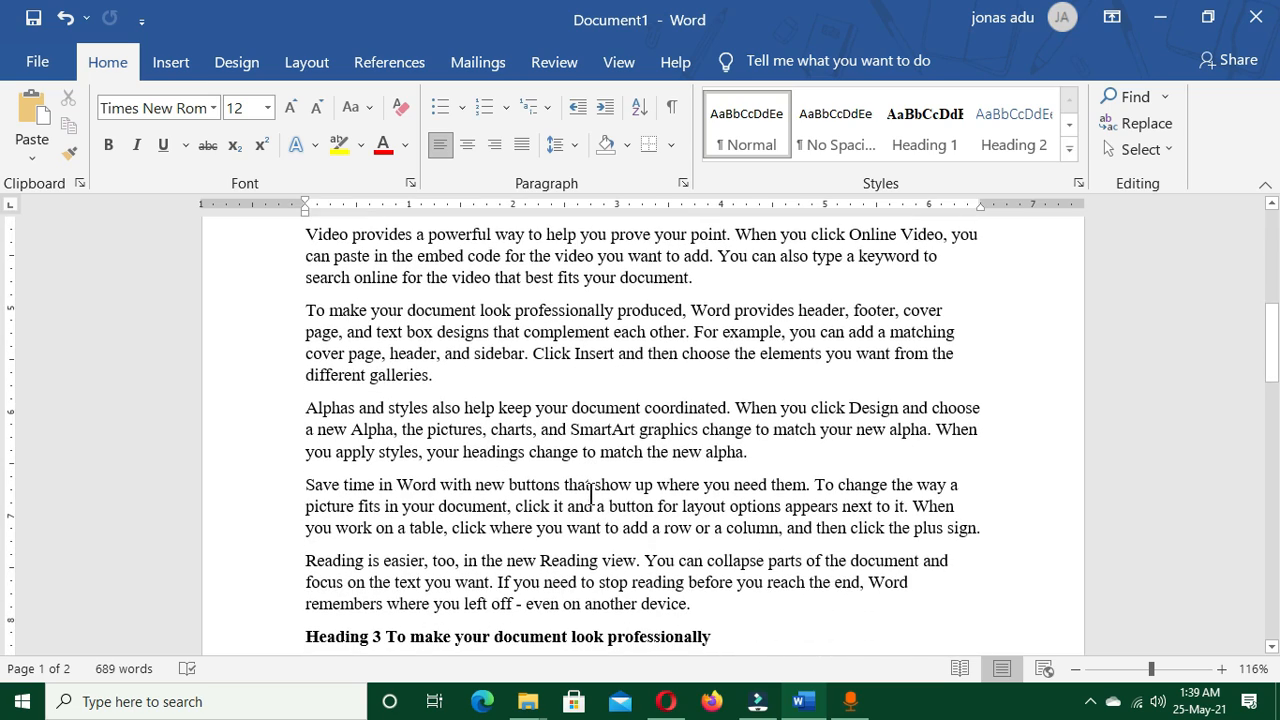
pyautogui.scroll(-1, 590, 494)
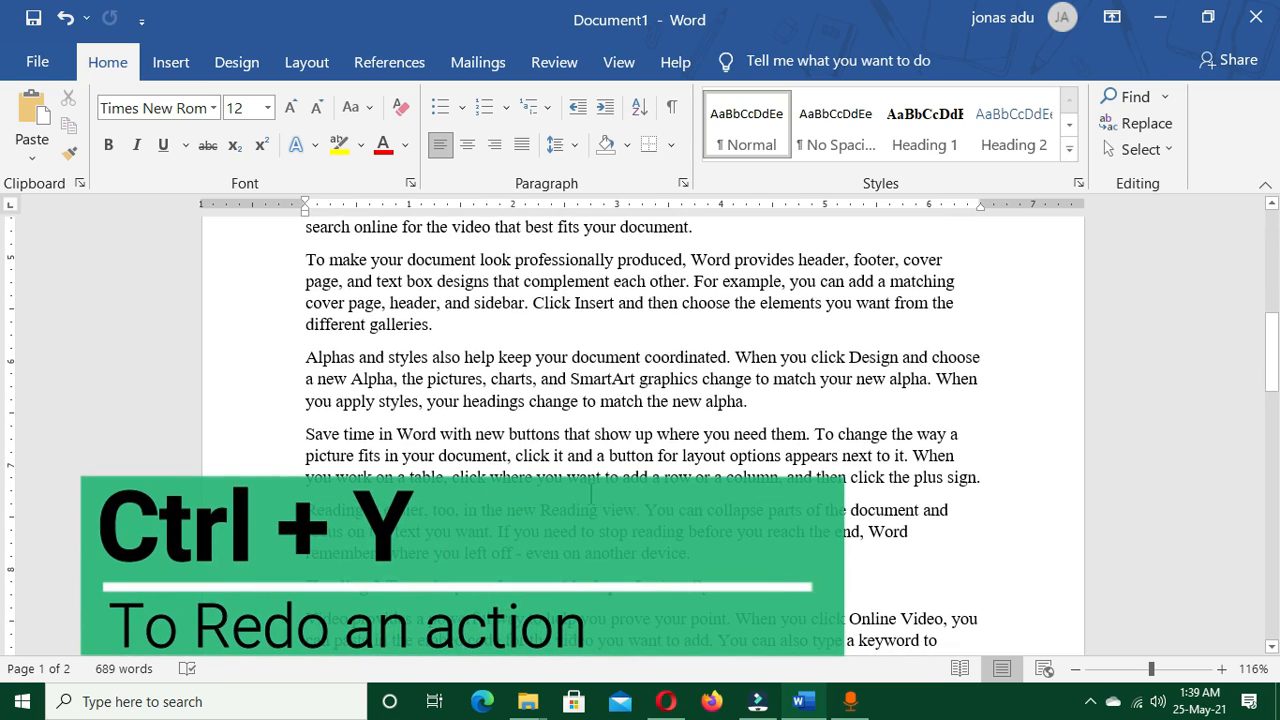
pyautogui.hotkey('ctrl', 'y')
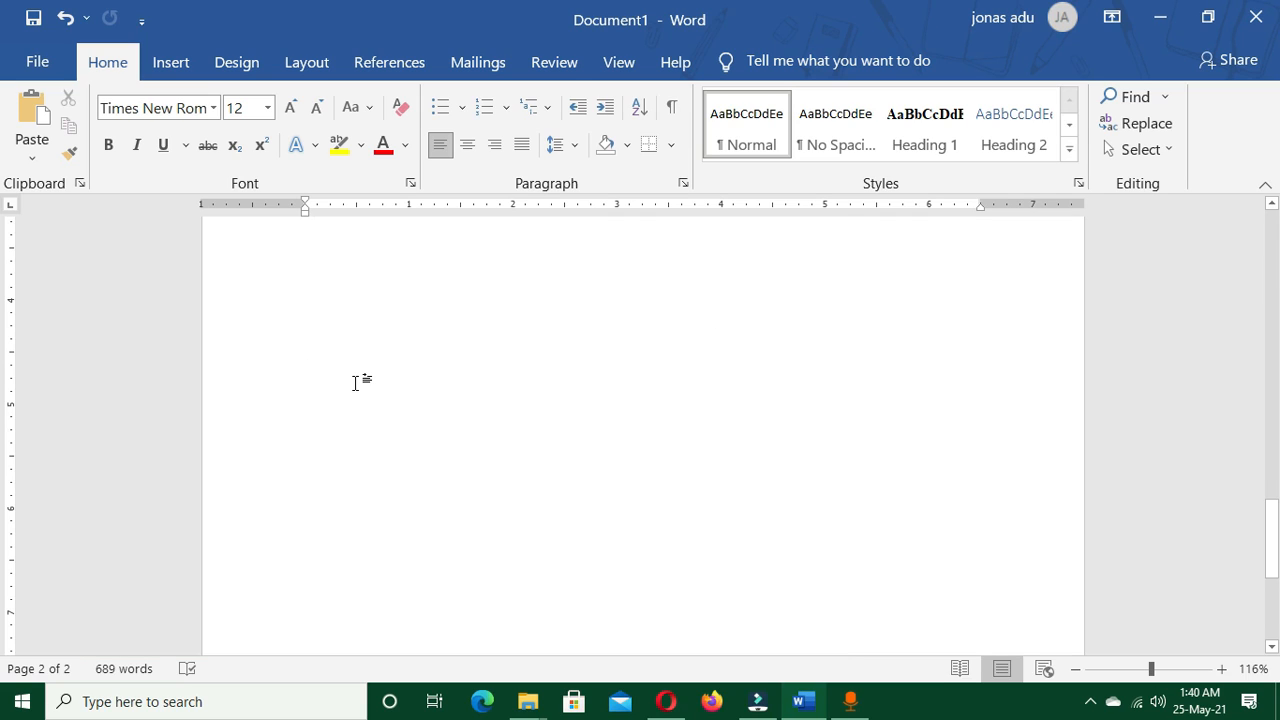
pyautogui.hotkey('ctrl', 'v')
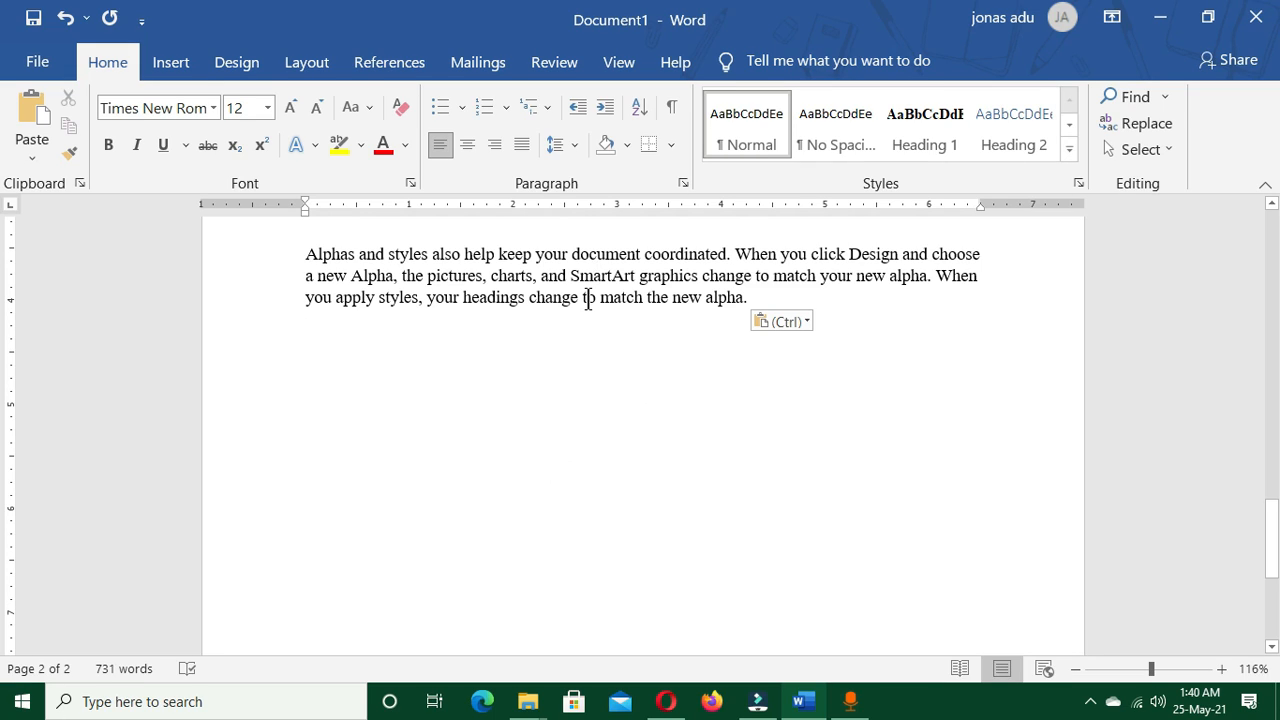
pyautogui.hotkey('ctrl', 'v')
pyautogui.hotkey('ctrl', 'v')
pyautogui.hotkey('ctrl', 'v')
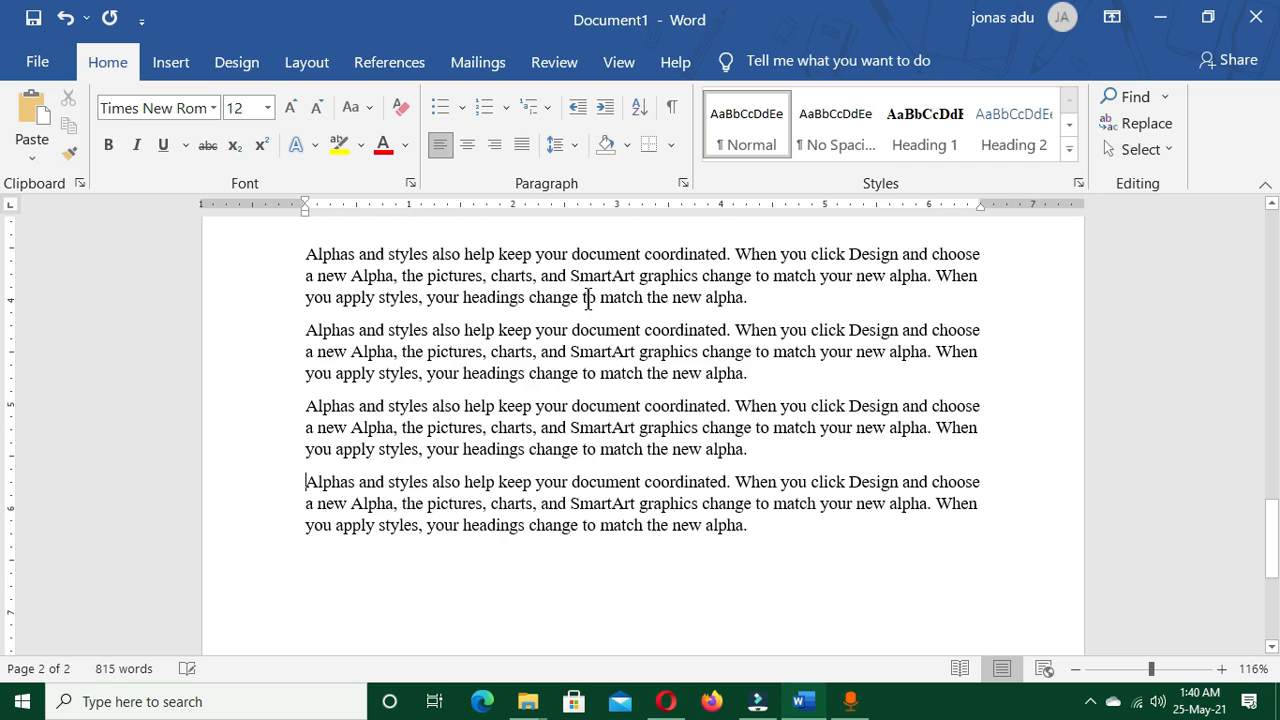
pyautogui.hotkey('ctrl', 'v')
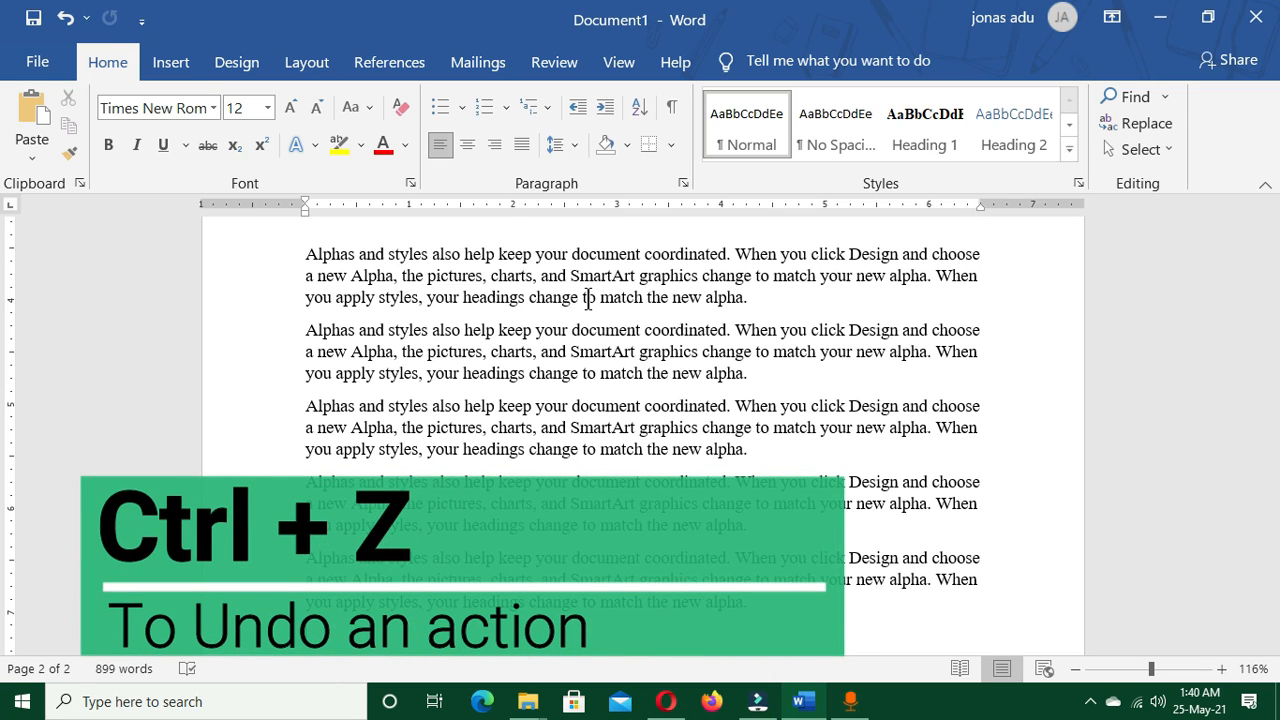
# Undo all the pasted copies of the "Alphas and styles" paragraph on page 2
pyautogui.hotkey('ctrl', 'z')
pyautogui.hotkey('ctrl', 'z')
pyautogui.hotkey('ctrl', 'z')
pyautogui.hotkey('ctrl', 'z')
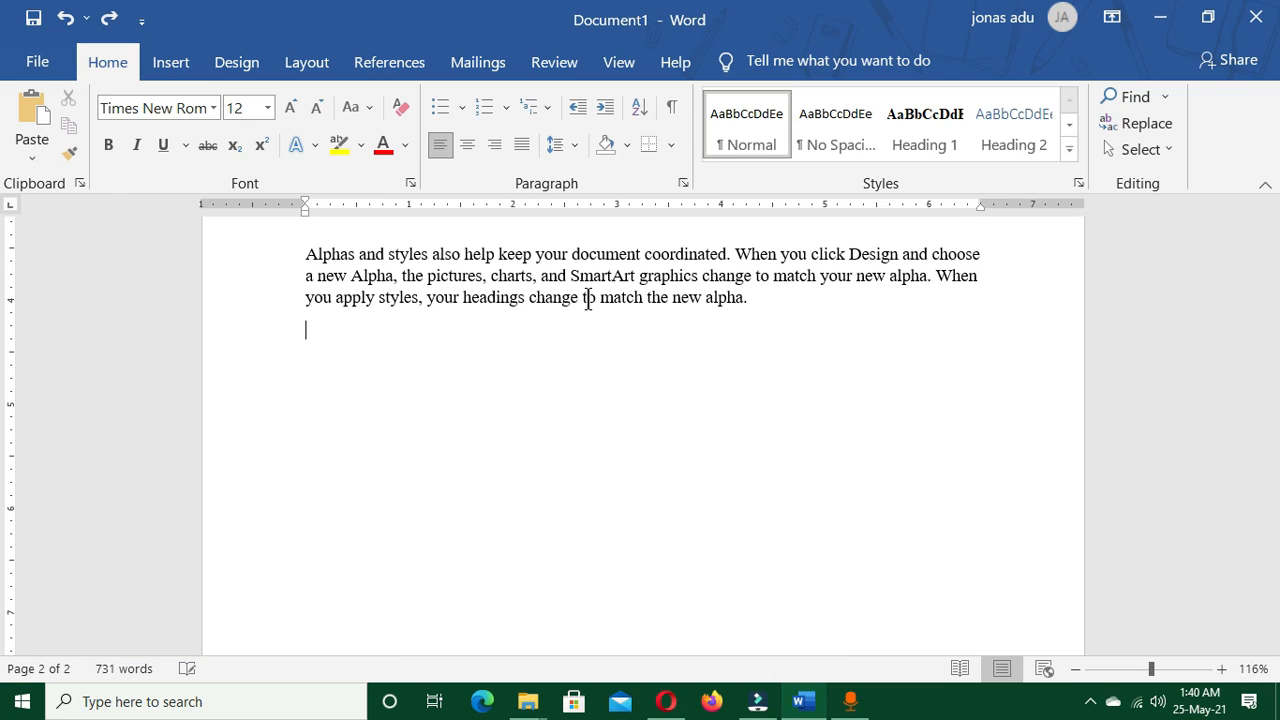
pyautogui.hotkey('ctrl', 'z')
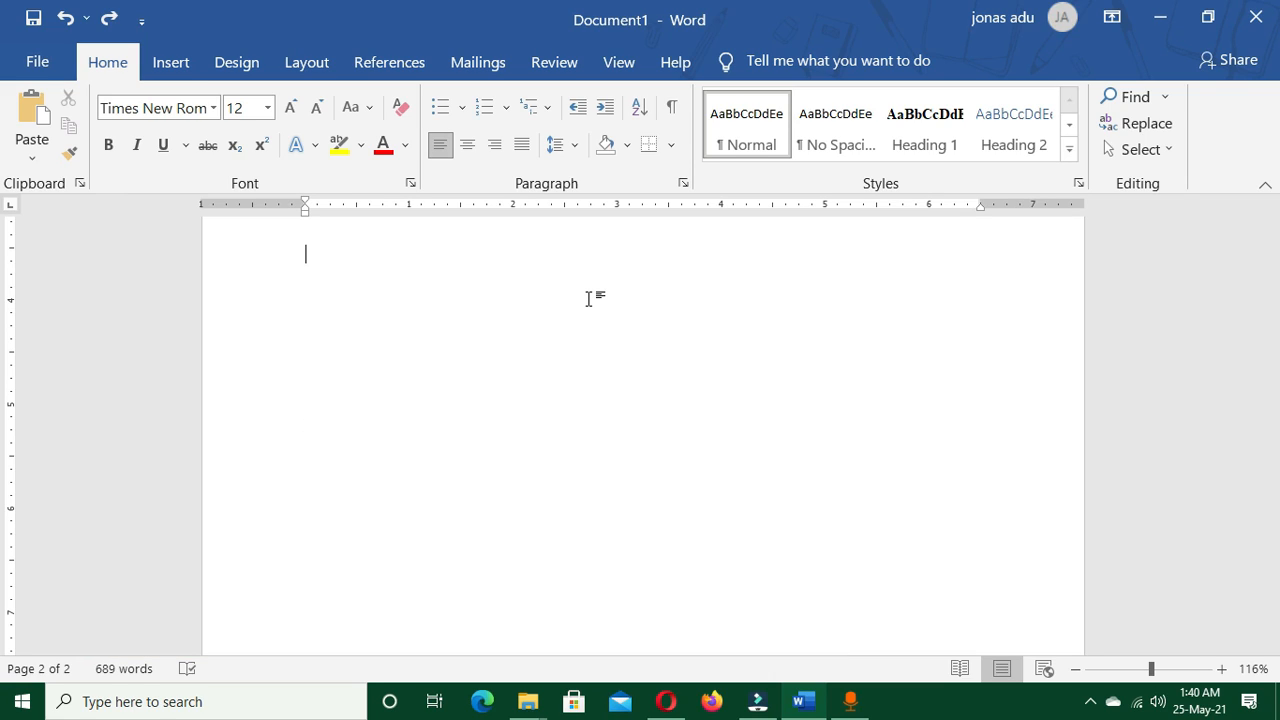